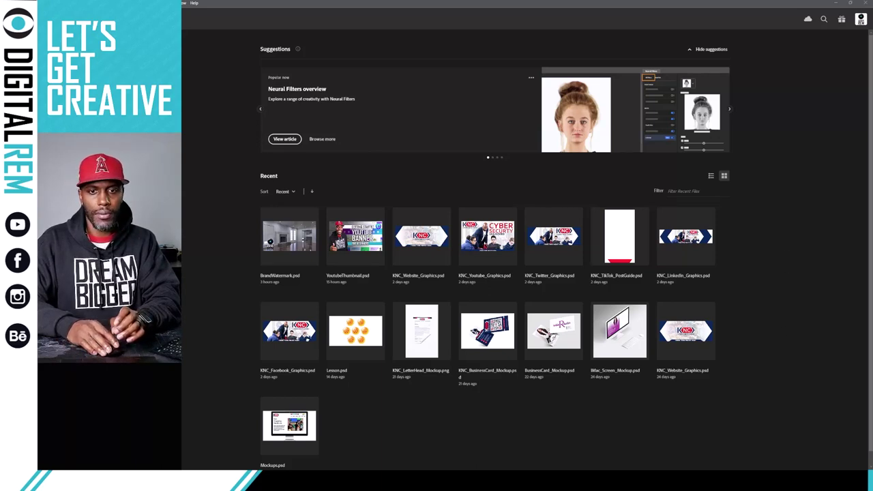
- Create a new 1920 × 1920 pixel document at 72 pixels/inch in RGB Color with a white background
key(ctrl+n)
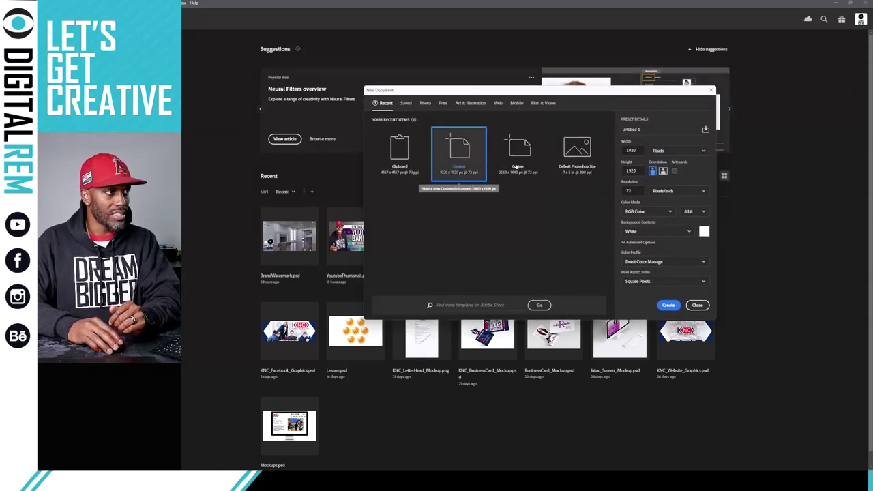
click(636, 190)
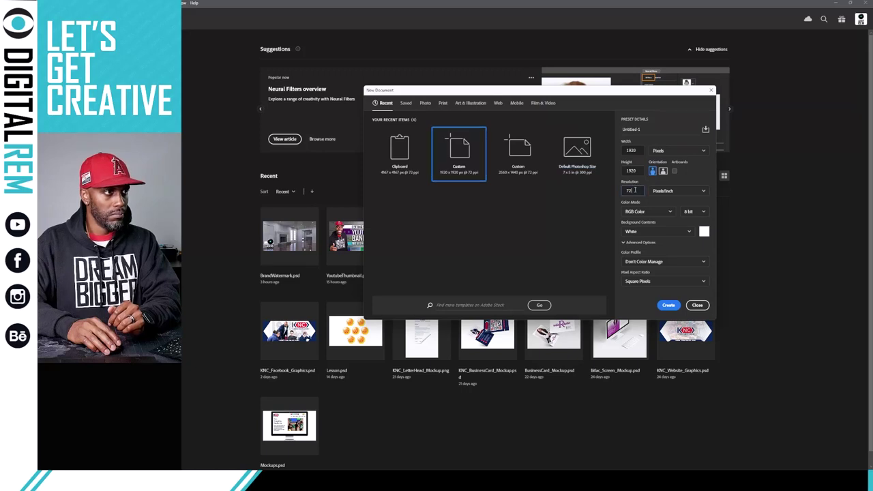
click(670, 307)
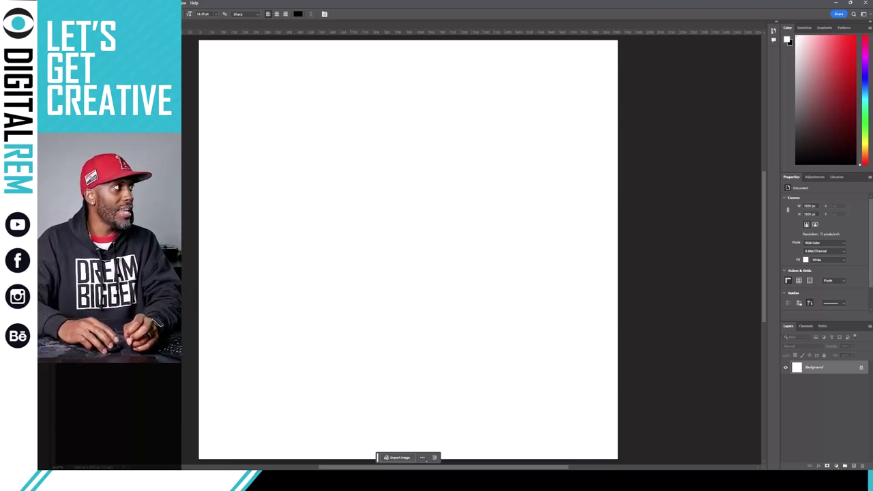
- Restore and reposition the application window, and open DigitalREM_Logo-02.jpg as a separate document
key(alt+w)
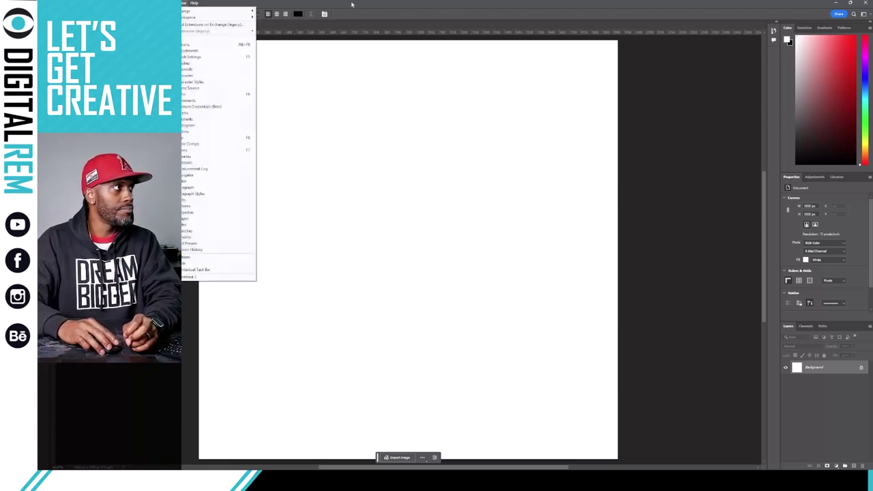
key(Escape)
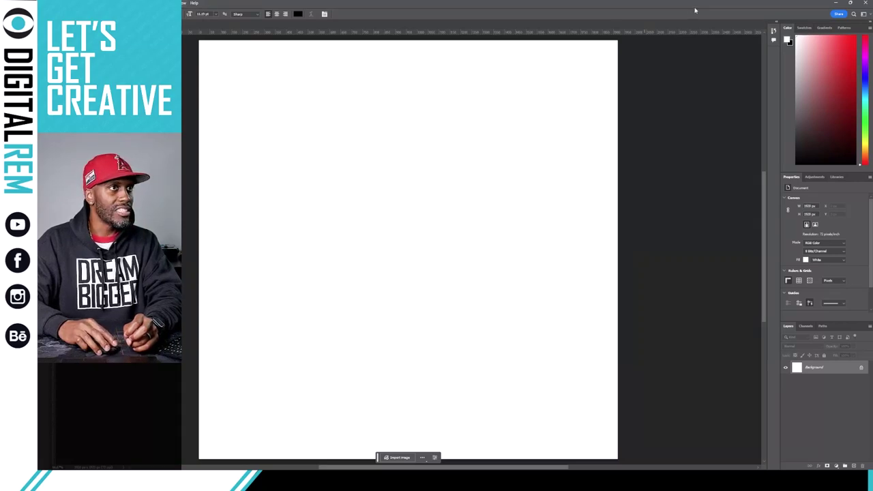
click(850, 4)
drag(680, 28, 715, 10)
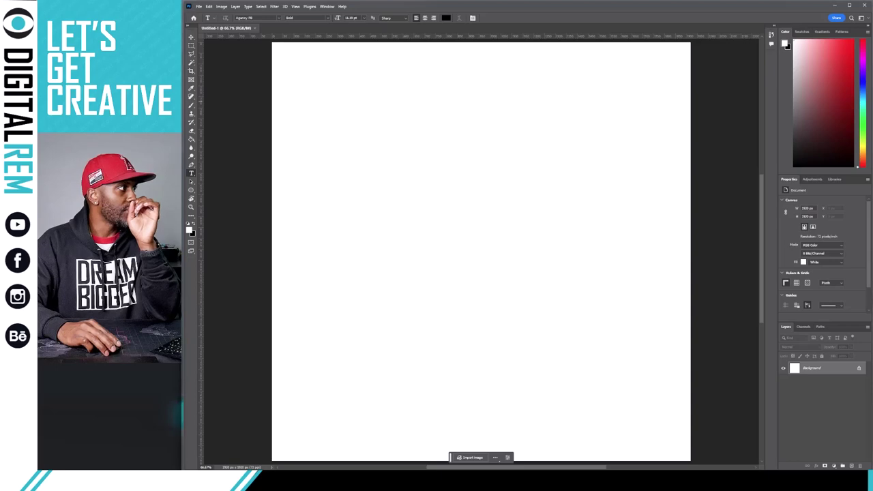
drag(263, 54, 318, 31)
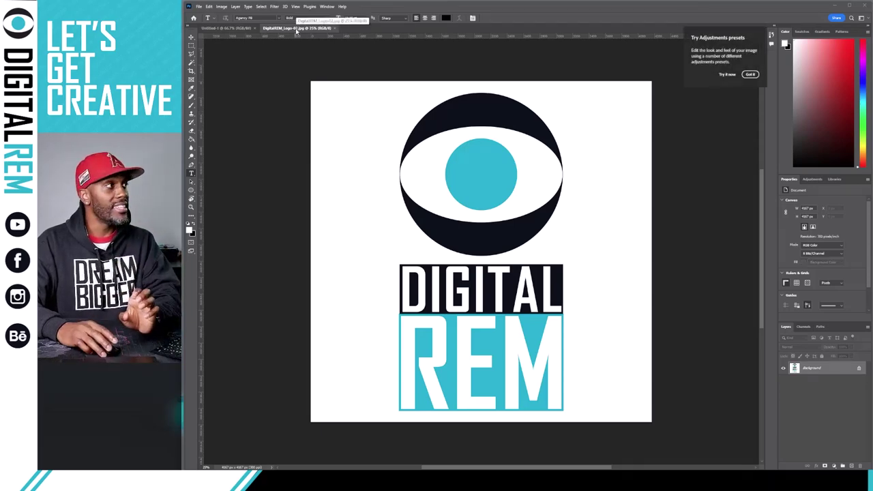
- Check the logo's width and height in pixels and its resolution in Image Size, without applying any change
click(224, 8)
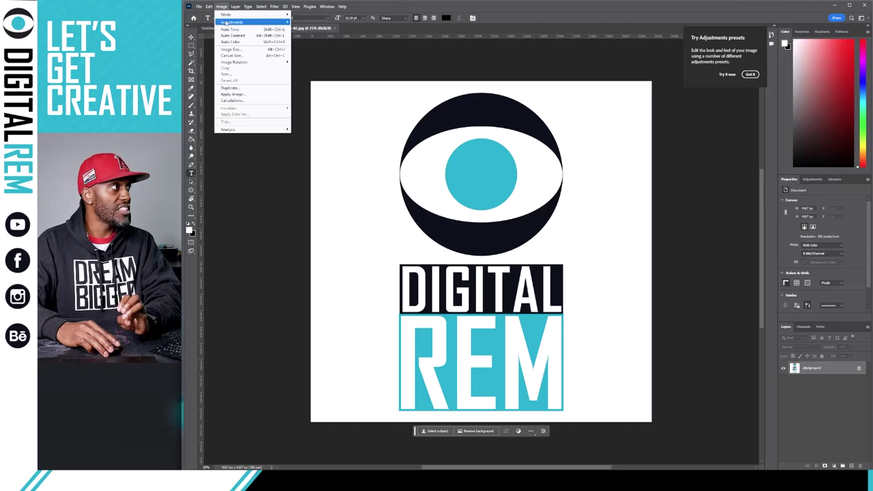
mouse_move(226, 23)
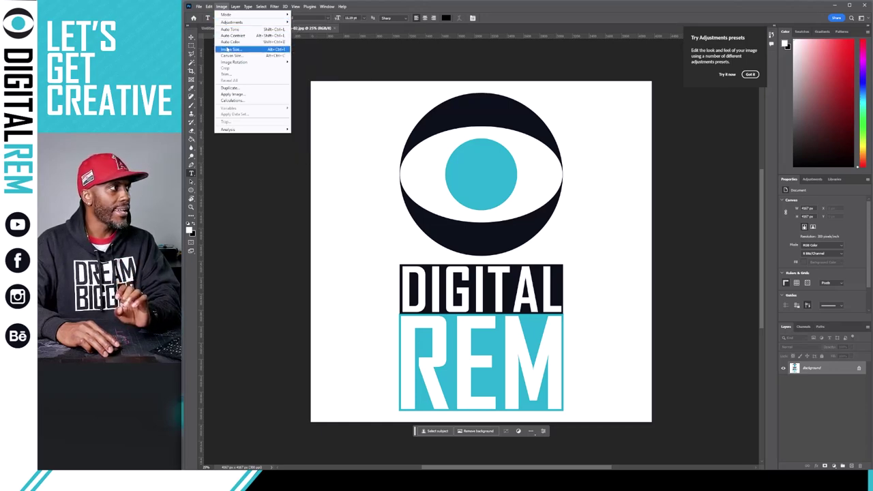
click(228, 49)
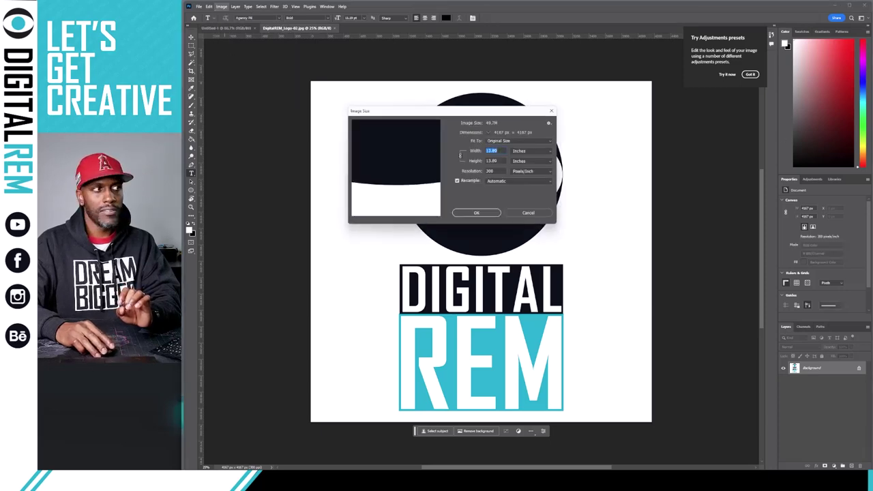
click(520, 151)
click(523, 163)
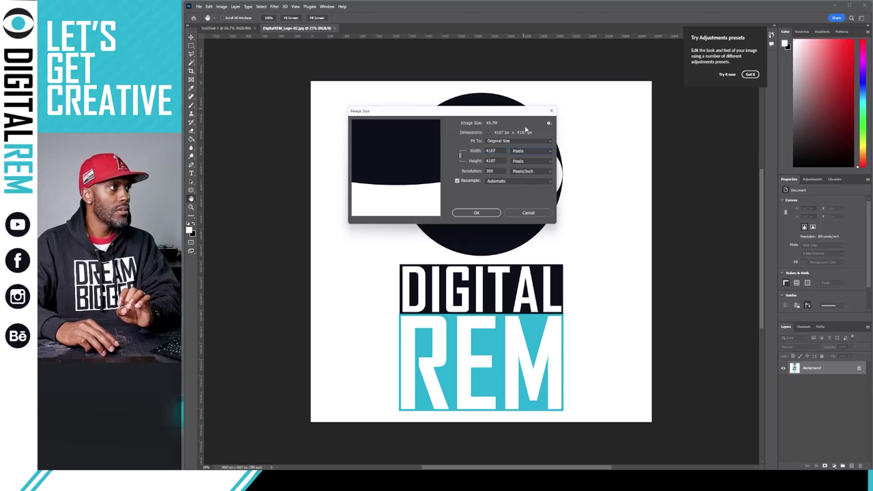
drag(526, 114, 713, 138)
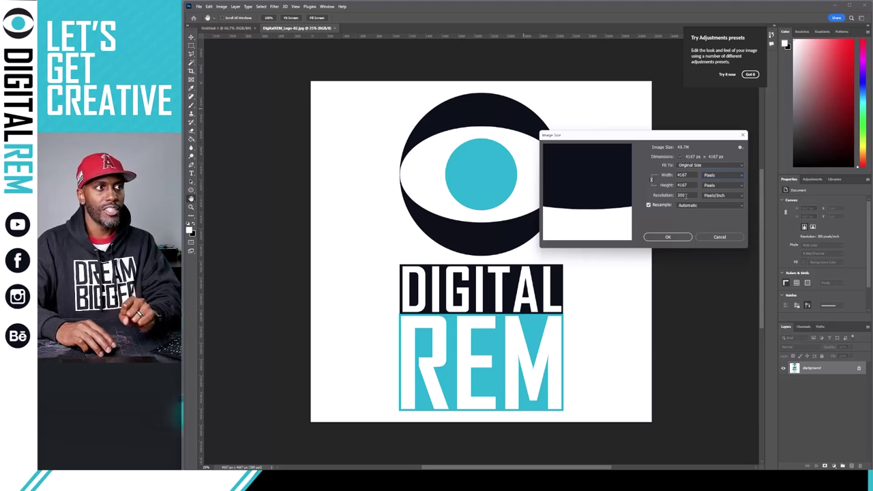
drag(698, 139, 714, 110)
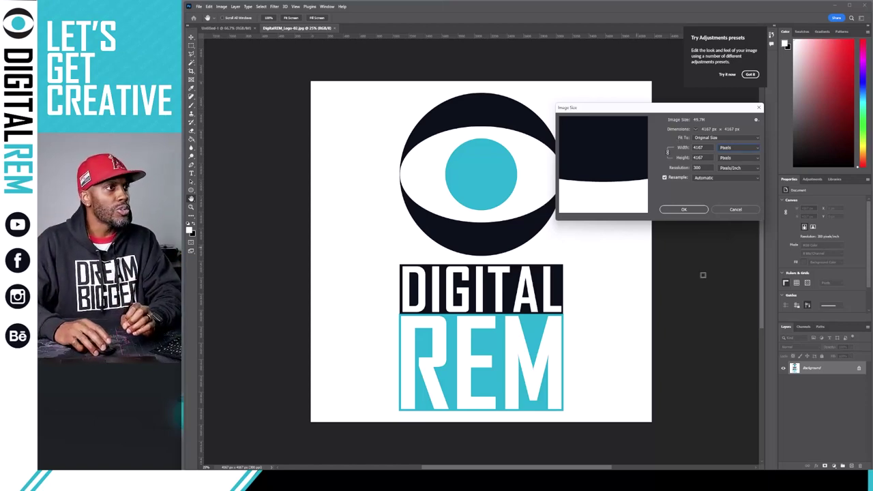
click(728, 210)
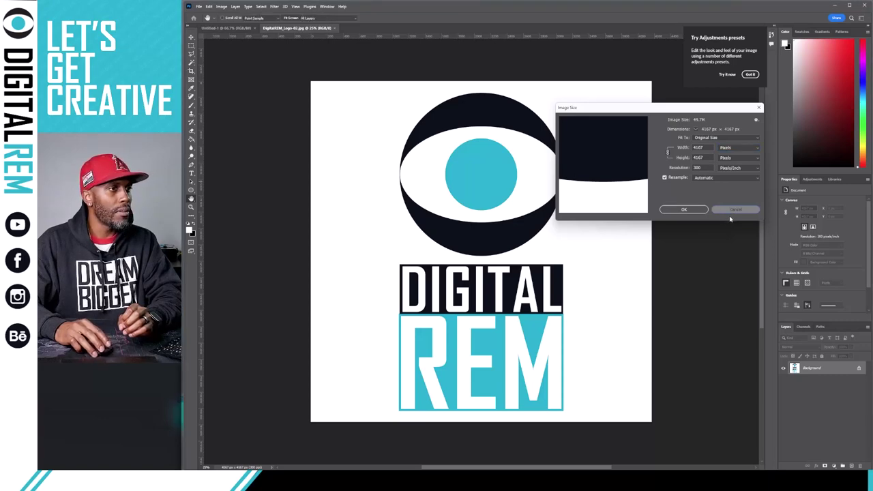
click(733, 211)
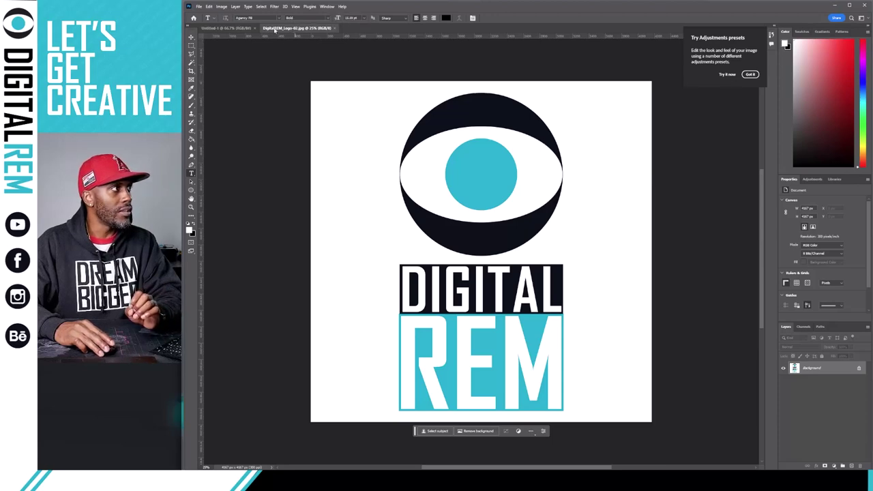
- Resize the logo image to 150 × 150 pixels at 300 pixels/inch with automatic resampling
click(222, 6)
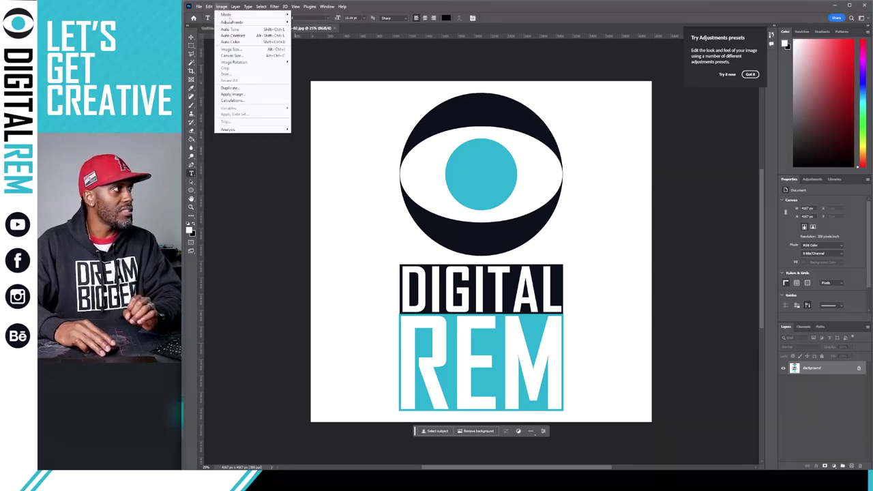
click(235, 49)
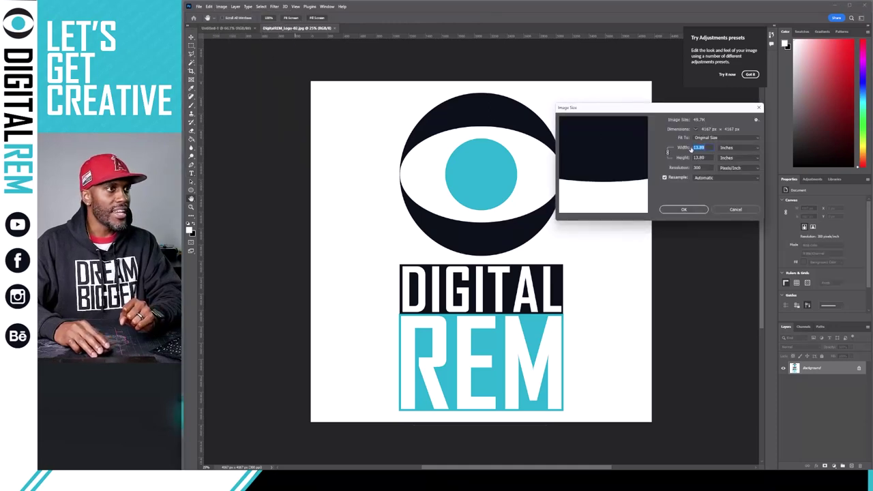
click(735, 148)
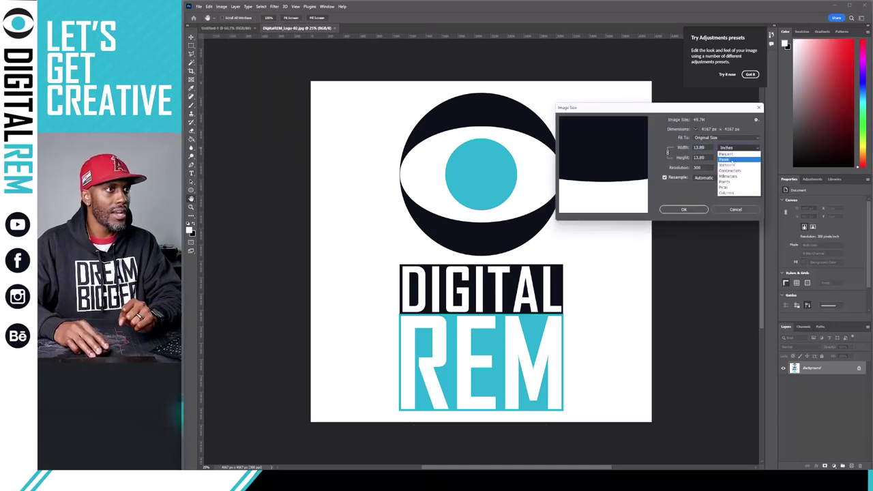
click(732, 158)
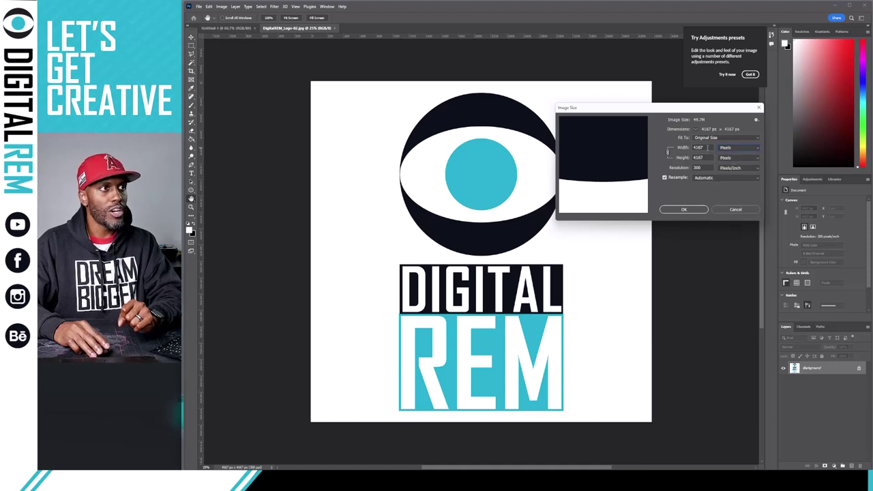
double_click(707, 148)
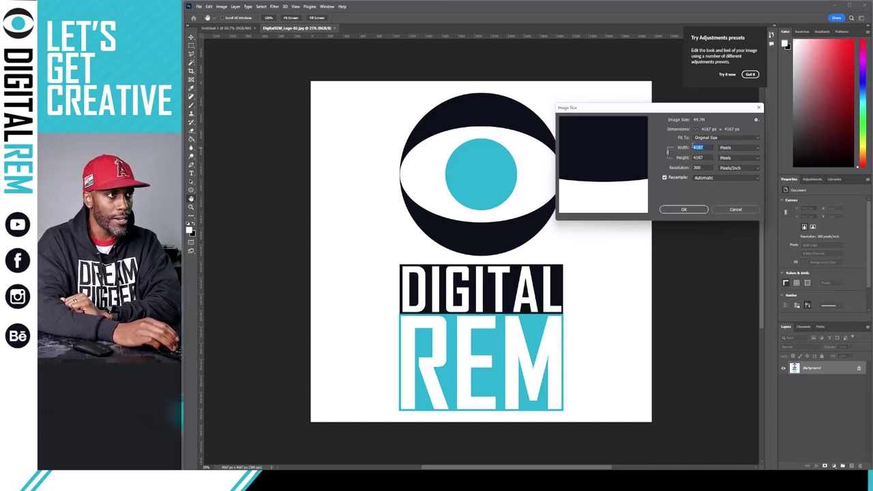
text(500)
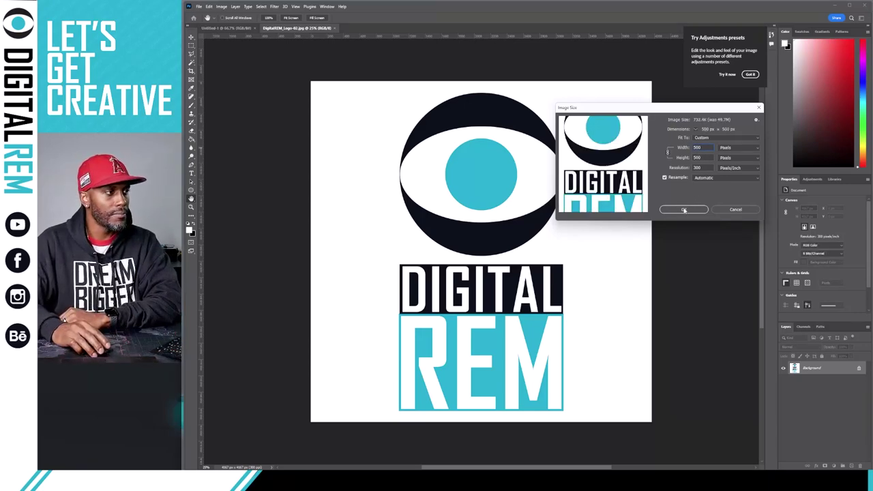
key(Tab)
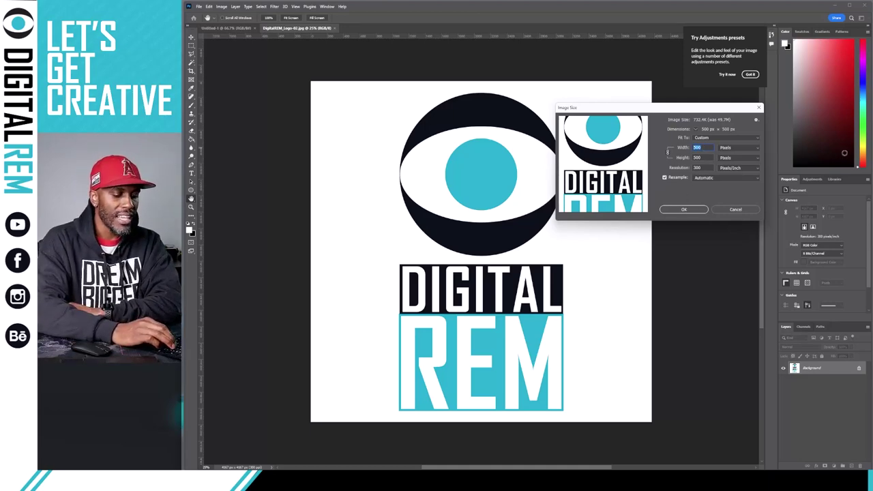
text(150)
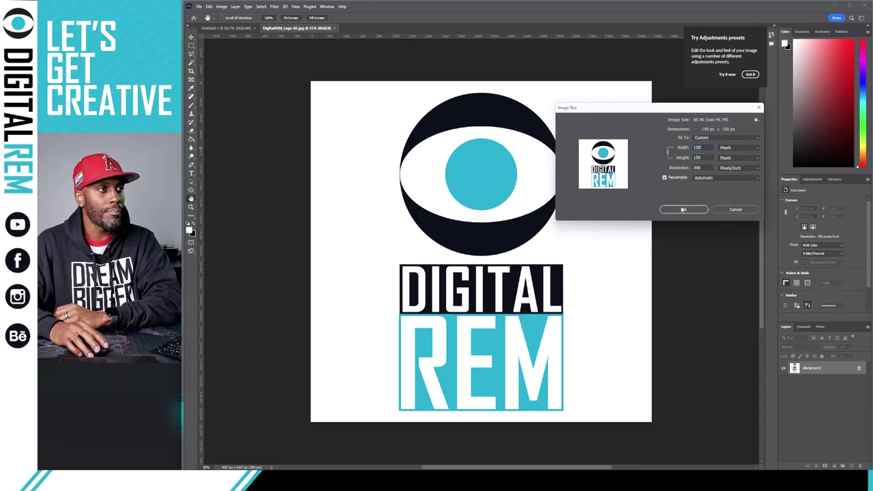
click(683, 210)
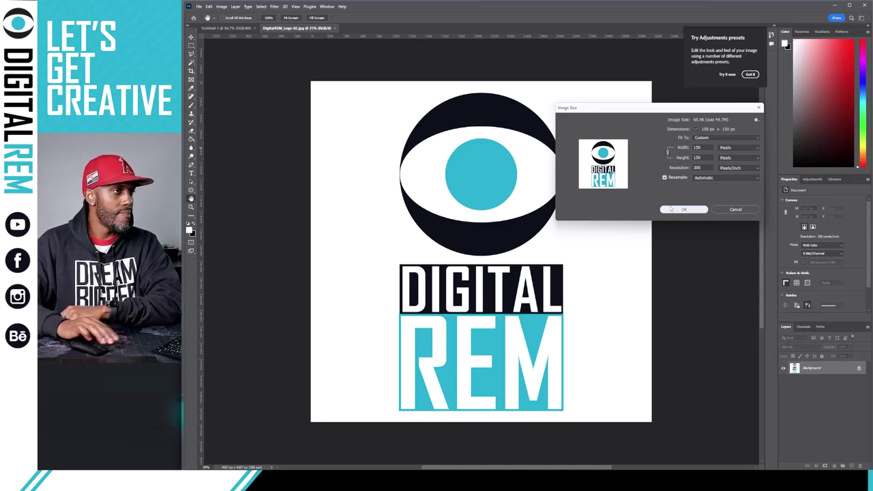
click(684, 209)
- Place a text layer with the default Lorem Ipsum placeholder outside the logo image and switch to the Move tool
key(t)
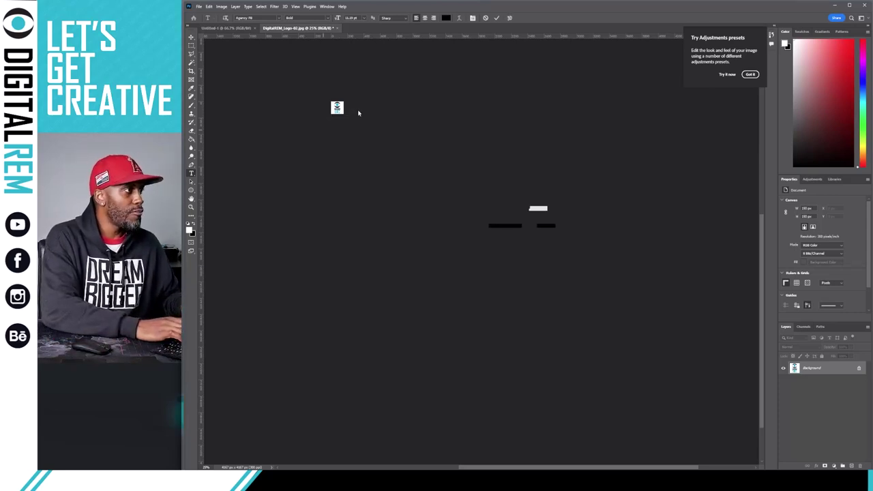
click(375, 123)
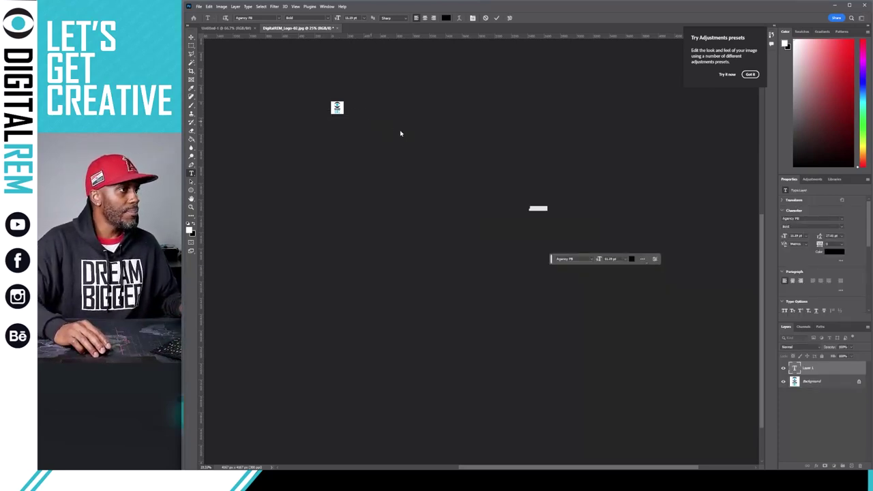
key(ctrl+plus)
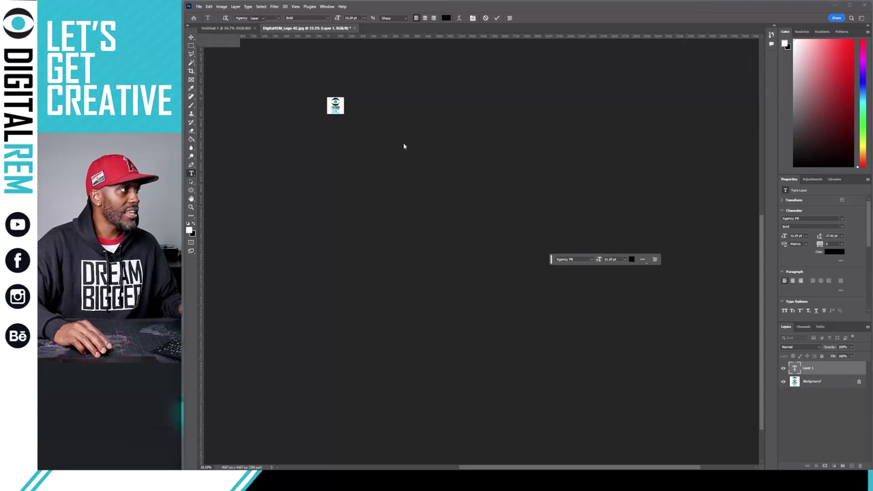
key(Escape)
key(v)
- Examine the resized logo's circle edges and DIGITAL REM lettering for pixelation, at up to 1200% magnification
drag(487, 175, 509, 196)
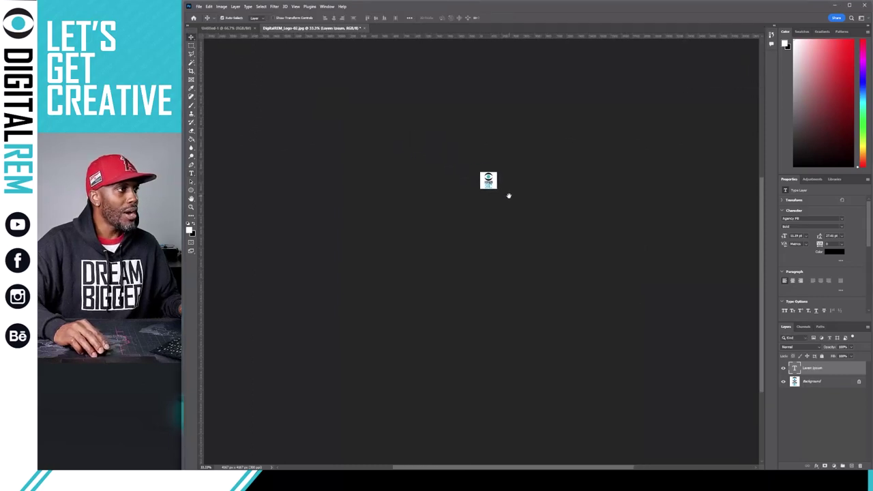
key(ctrl+plus)
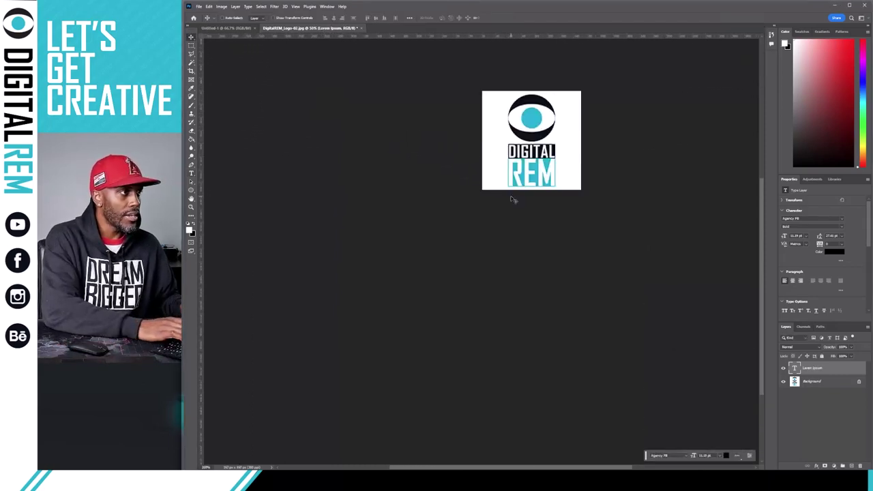
key(ctrl+plus)
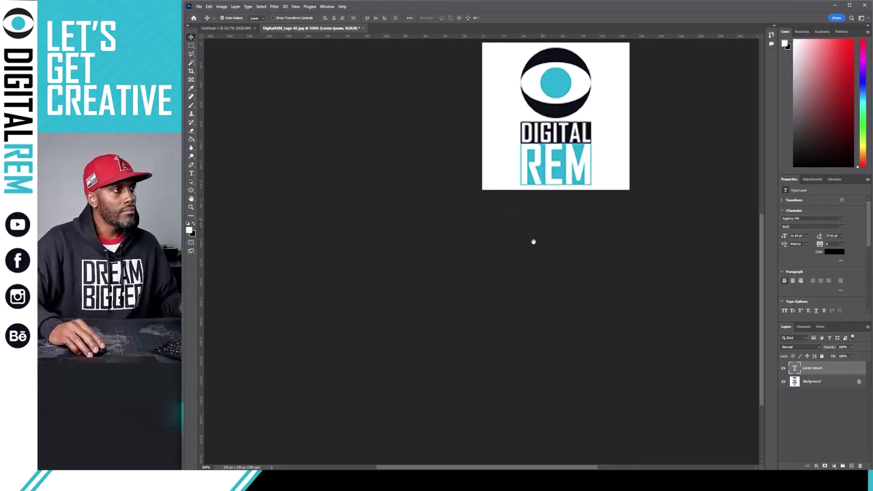
scroll(533, 242, up, 3)
scroll(553, 243, up, 2)
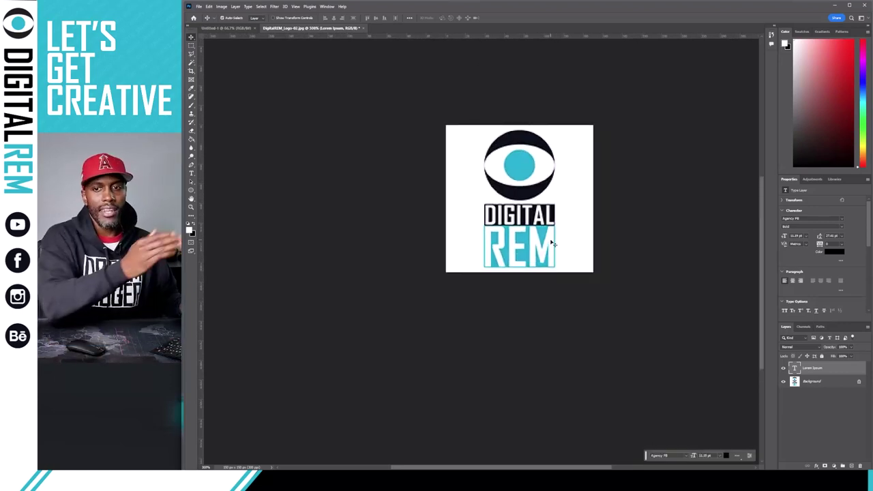
key(ctrl)
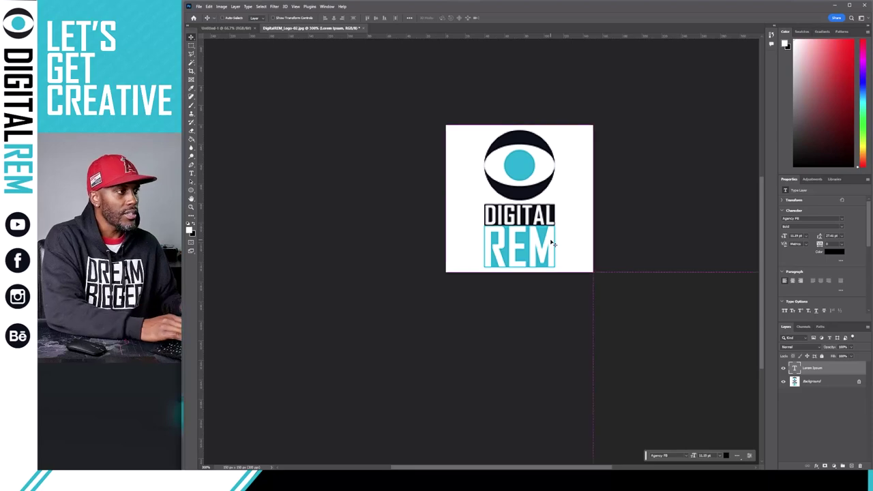
key(ctrl+plus)
key(ctrl+plus)
key(ctrl+plus)
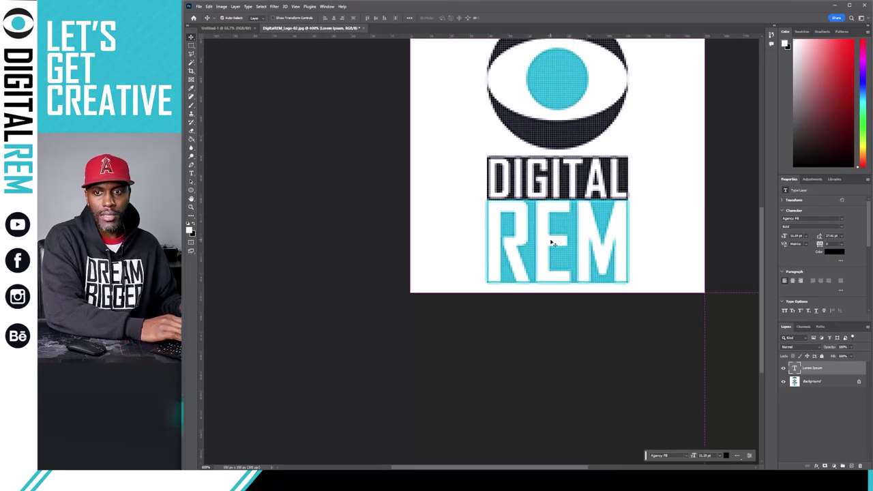
drag(511, 235, 484, 286)
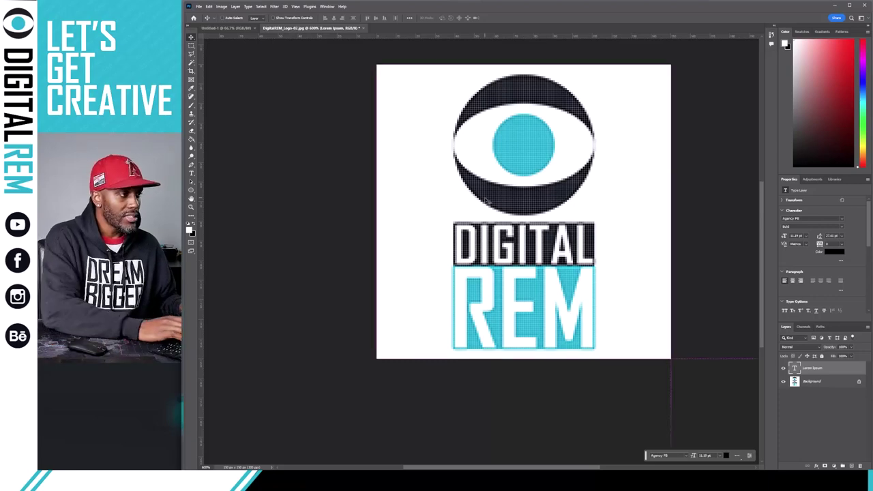
key(ctrl+plus)
key(ctrl+plus)
key(ctrl+plus)
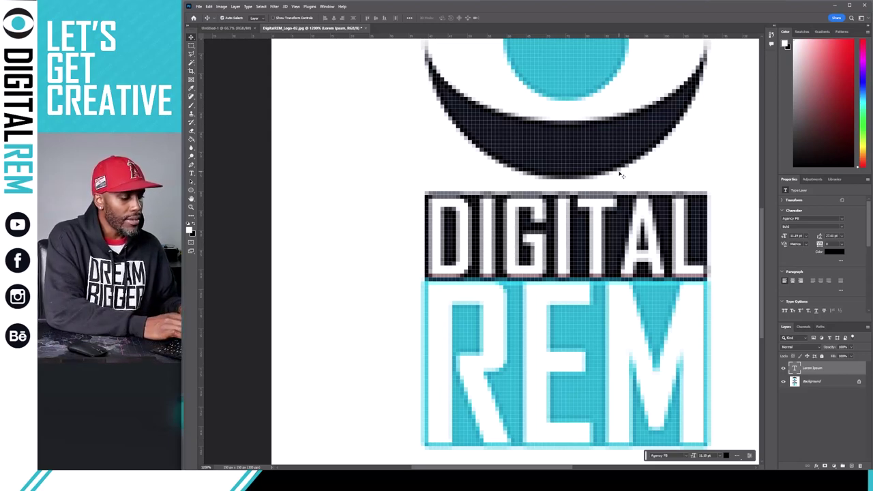
- Copy the entire Background layer of the shrunken logo image and paste it into the Untitled-1 document
key(ctrl+minus)
key(ctrl+minus)
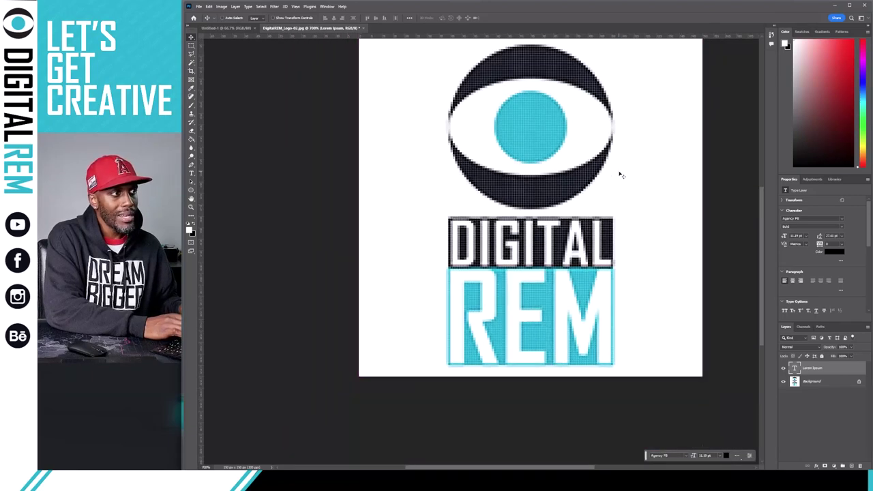
key(ctrl+minus)
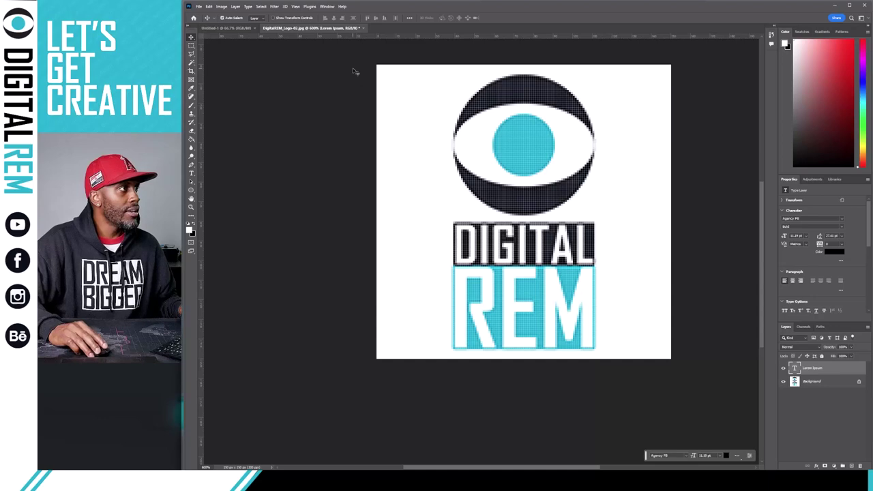
click(797, 397)
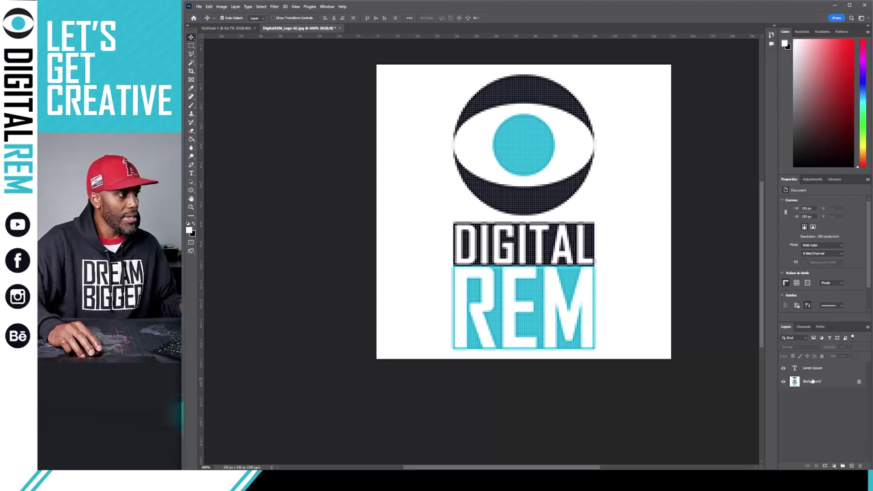
click(812, 381)
key(ctrl+a)
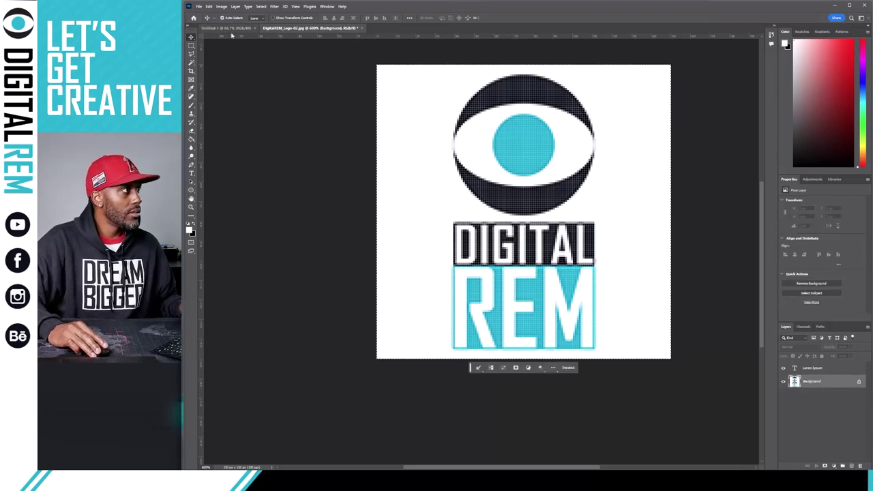
click(227, 28)
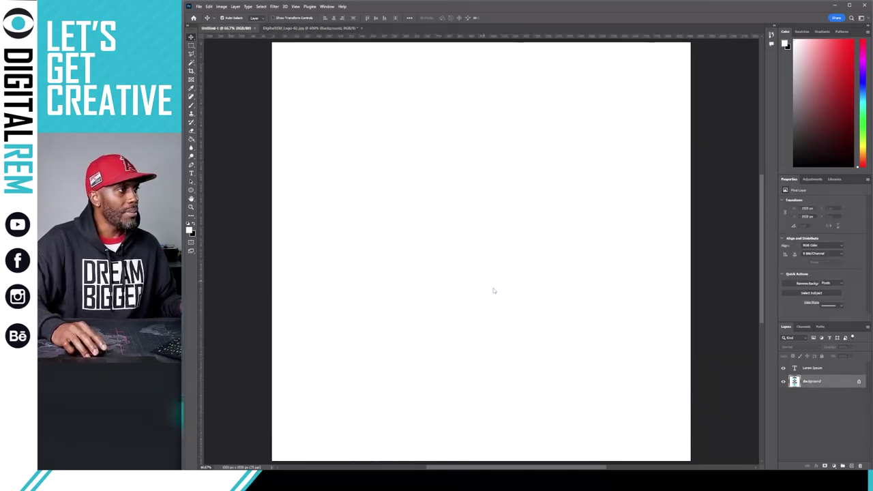
key(ctrl+v)
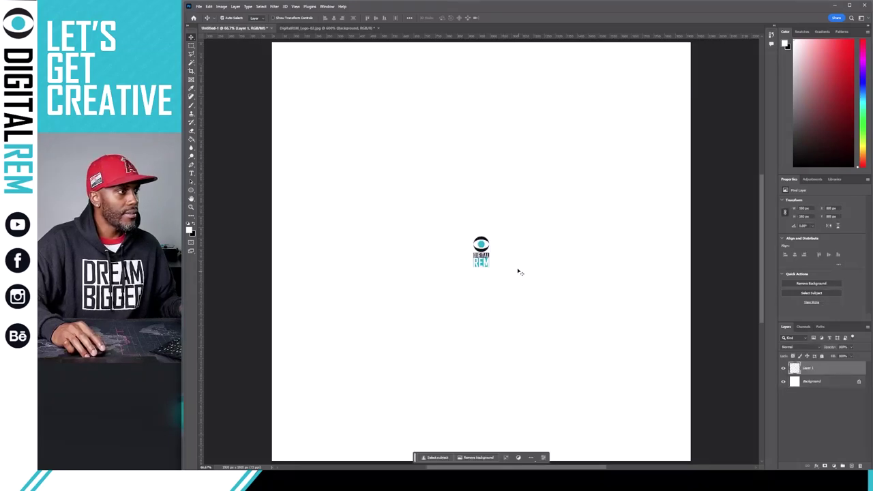
- Scale the pasted logo on Layer 1 up proportionally to about 1047 × 1047 px with Free Transform
key(ctrl)
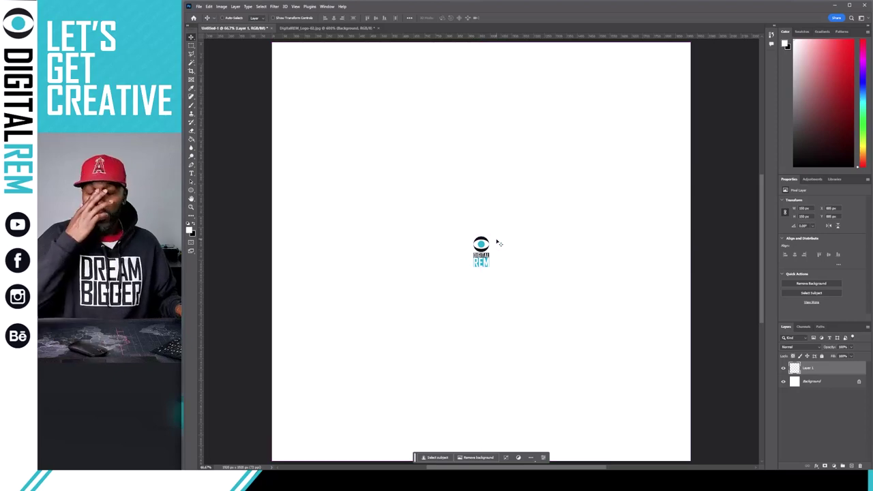
key(ctrl+t)
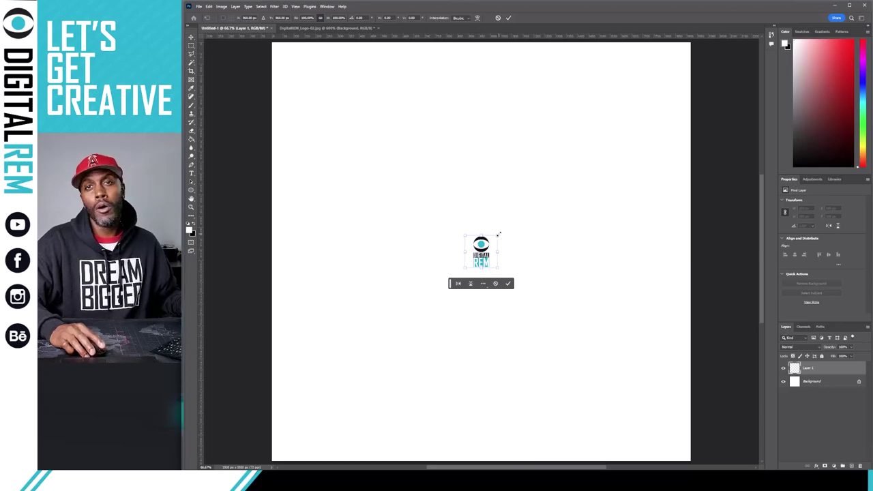
drag(498, 234, 614, 125)
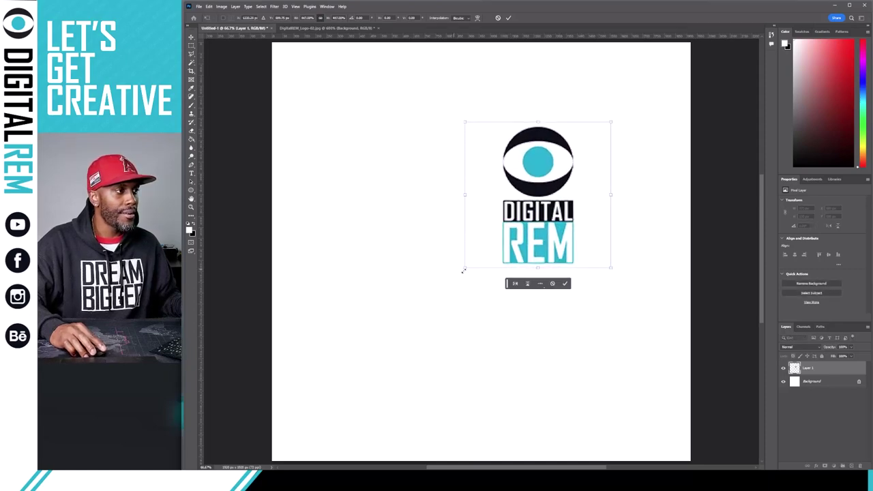
drag(465, 268, 421, 303)
drag(399, 321, 374, 344)
key(Return)
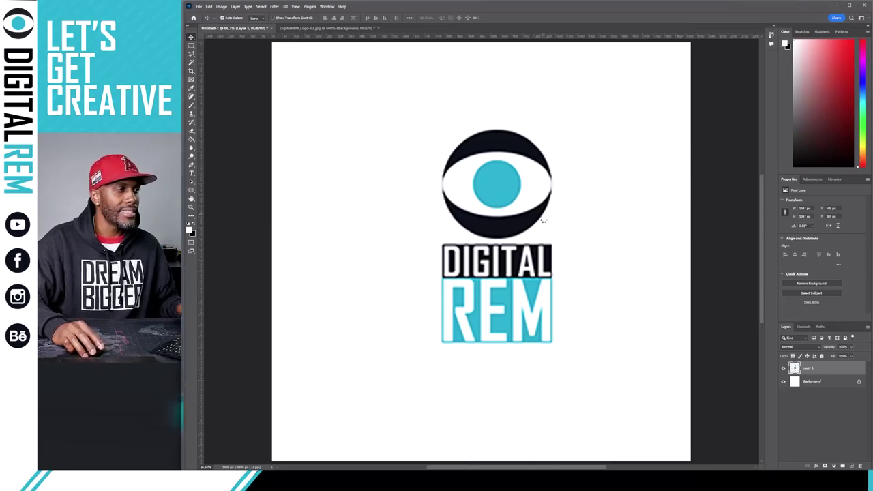
- Place the original DigitalREM_Logo-02.jpg in the document, on the right of the enlarged logo
key(ctrl+t)
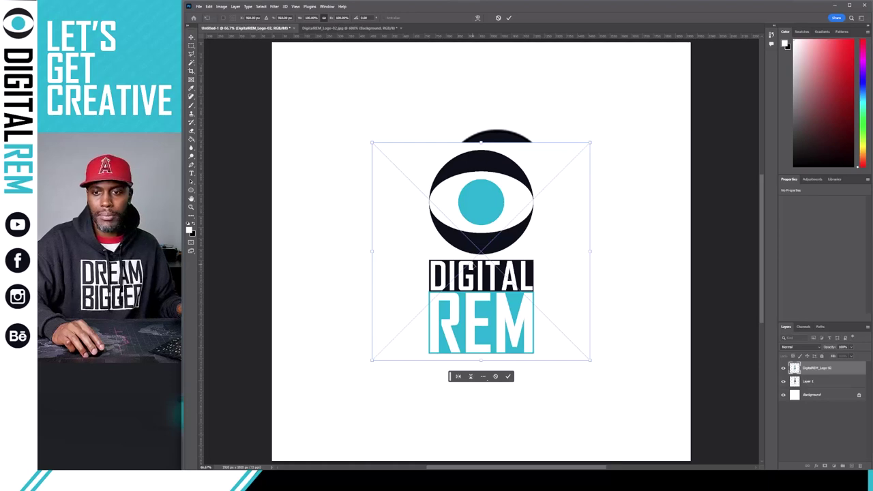
drag(481, 273, 614, 252)
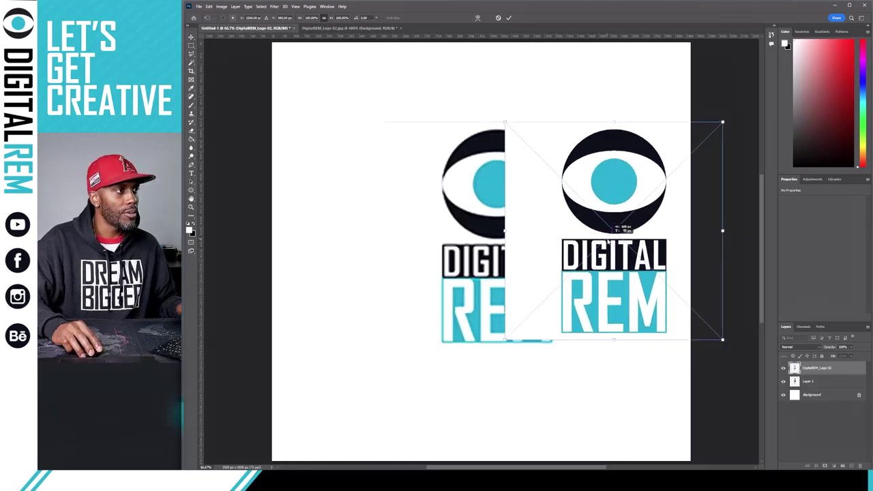
key(Return)
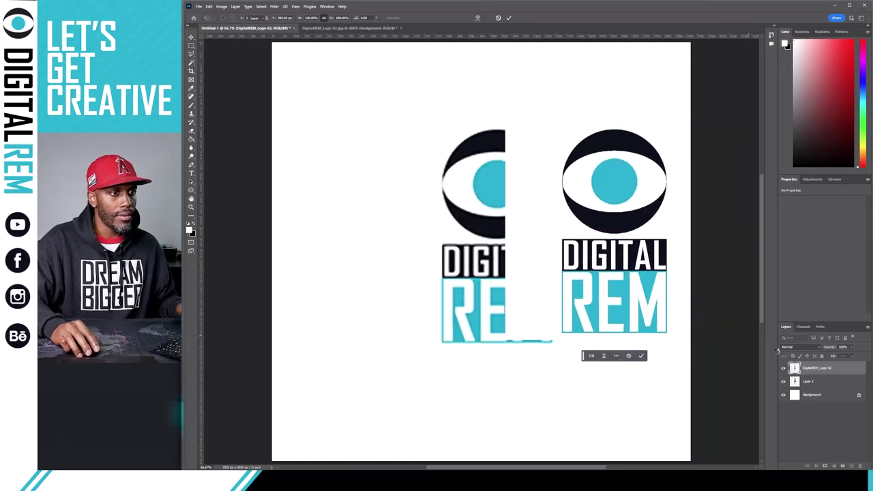
- Raise Layer 1 above the placed DigitalREM_Logo-02 layer and arrange the two logos side by side without overlapping artwork
click(812, 383)
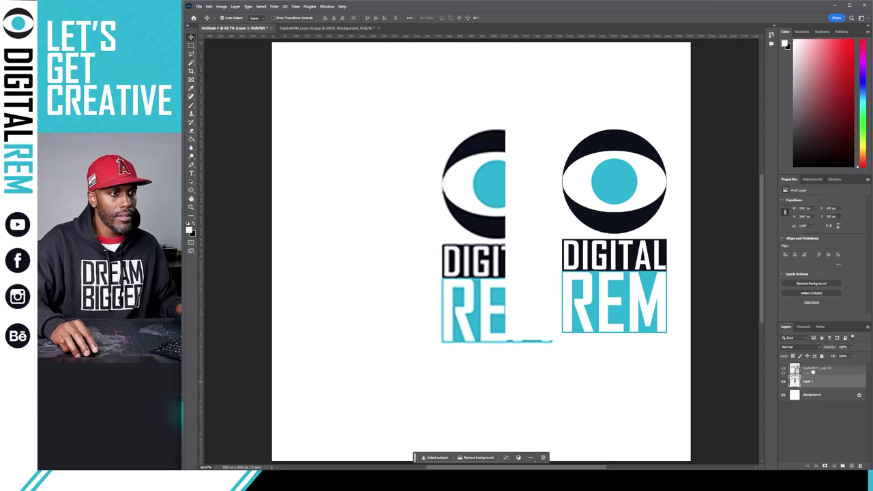
key(ctrl+bracketright)
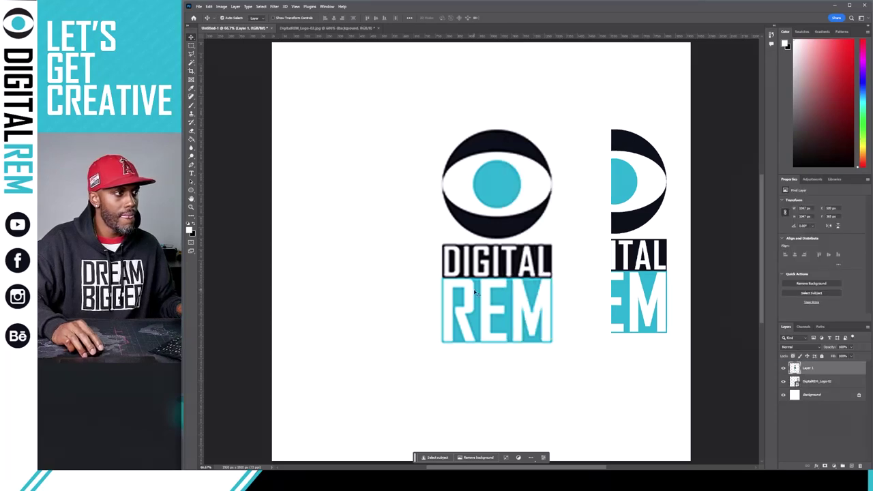
drag(462, 289, 405, 291)
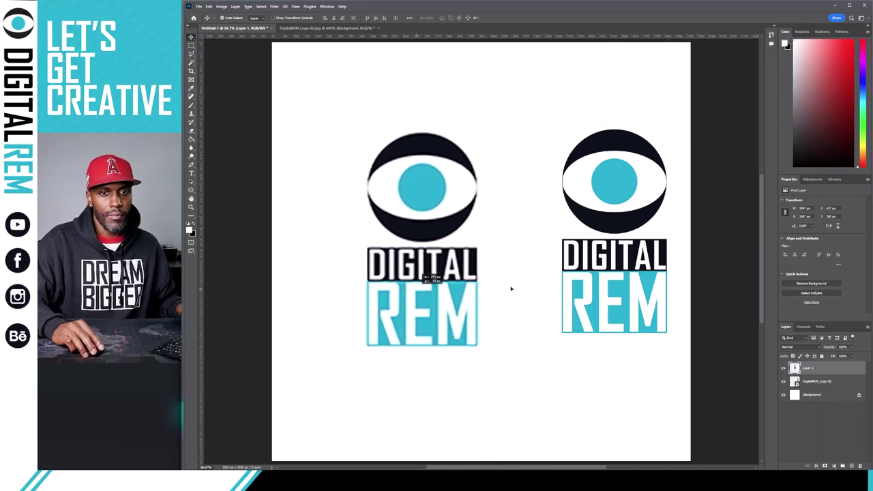
click(819, 382)
drag(627, 280, 606, 288)
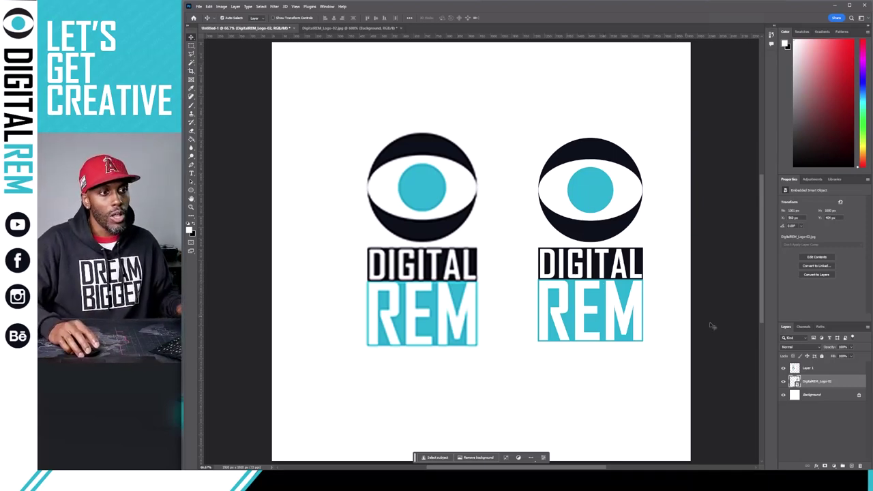
- Scale the placed DigitalREM_Logo-02 smart object up to nearly fill the canvas, and move the Layer 1 logo to its right side
click(814, 369)
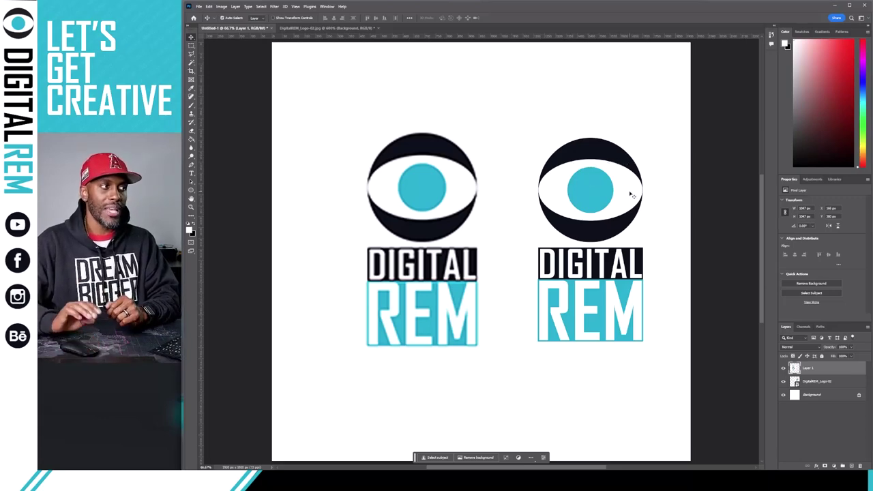
key(ctrl)
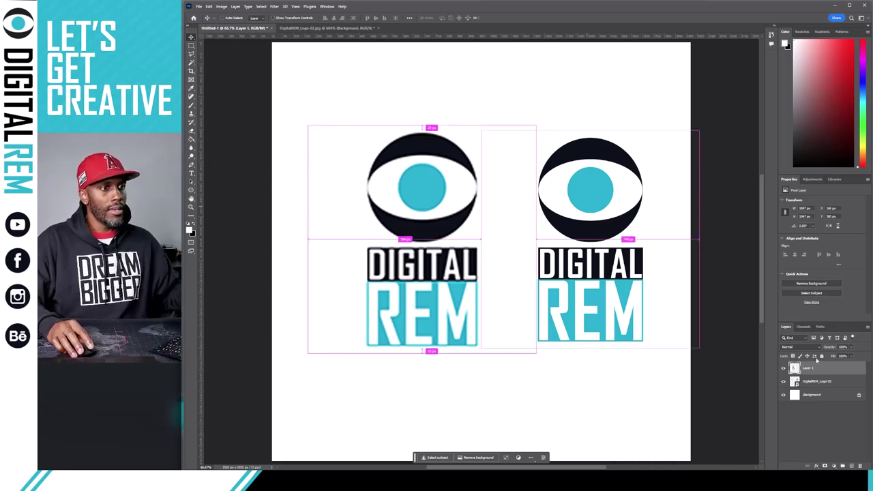
click(841, 383)
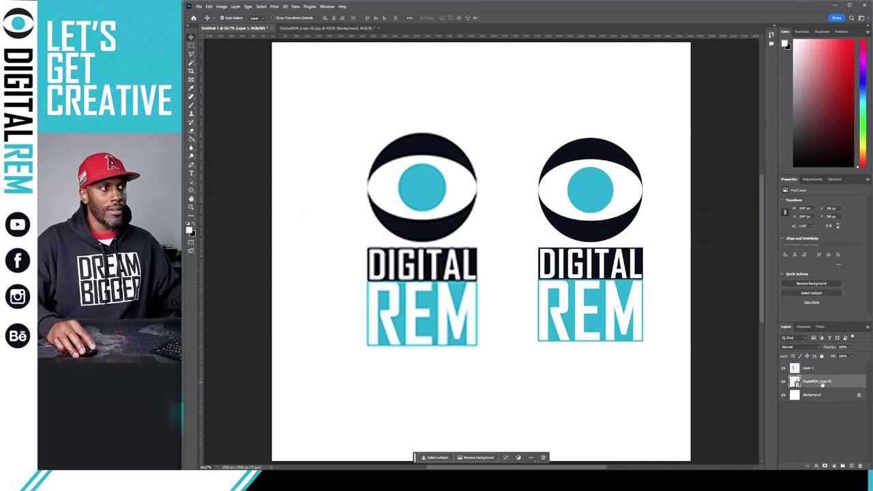
key(ctrl+t)
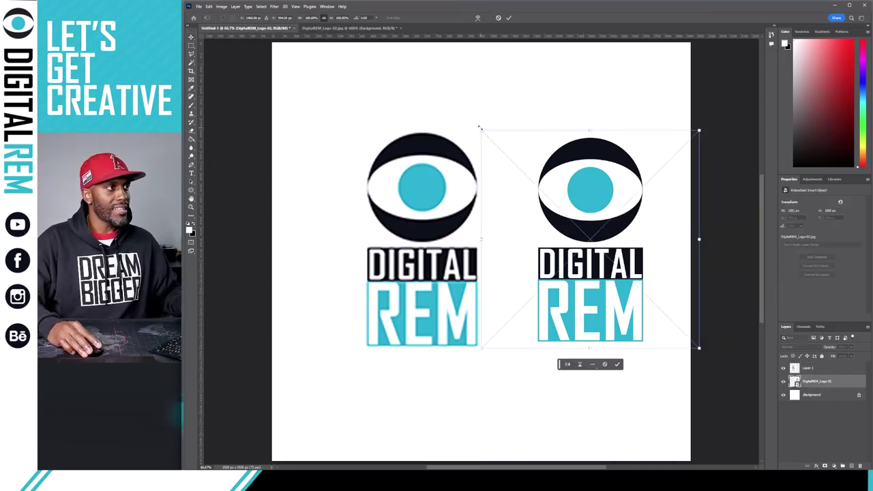
drag(480, 127, 359, 51)
drag(391, 350, 271, 460)
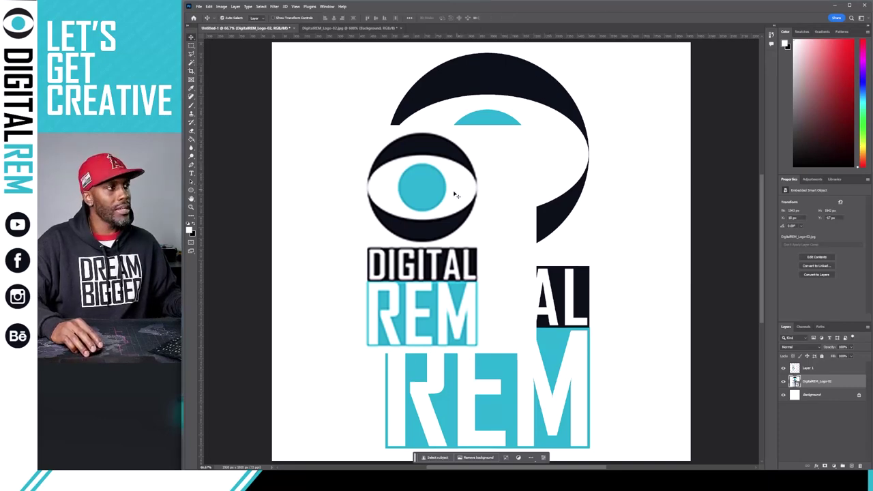
drag(450, 199, 645, 209)
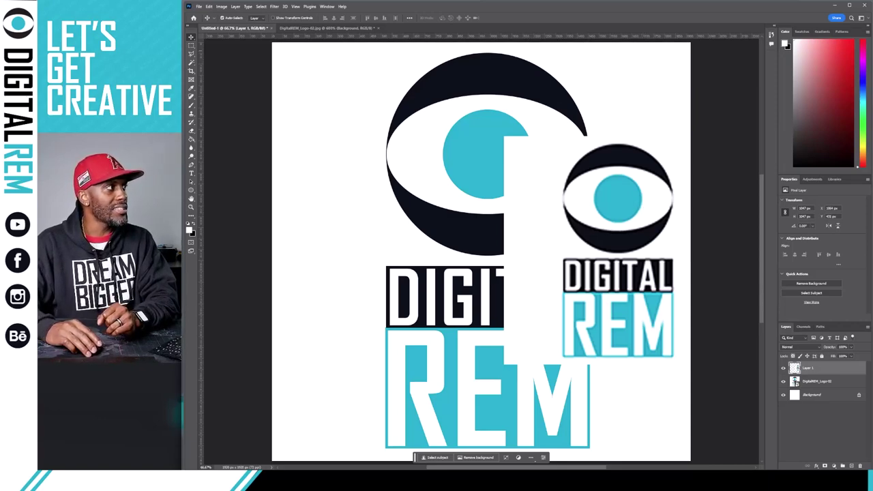
- Switch to File Explorer and check the pixel dimensions of the DigitalREM_Logo-02 JPG file in the jpg folder
key(alt+Tab)
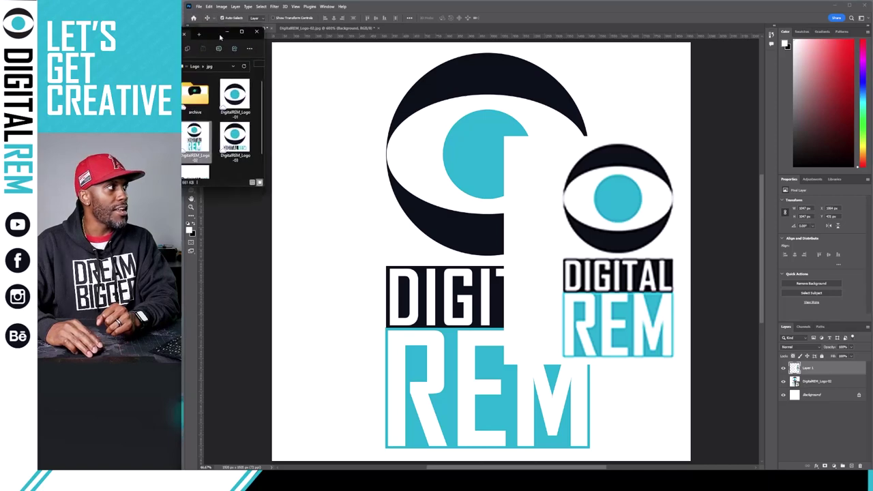
drag(212, 63, 295, 53)
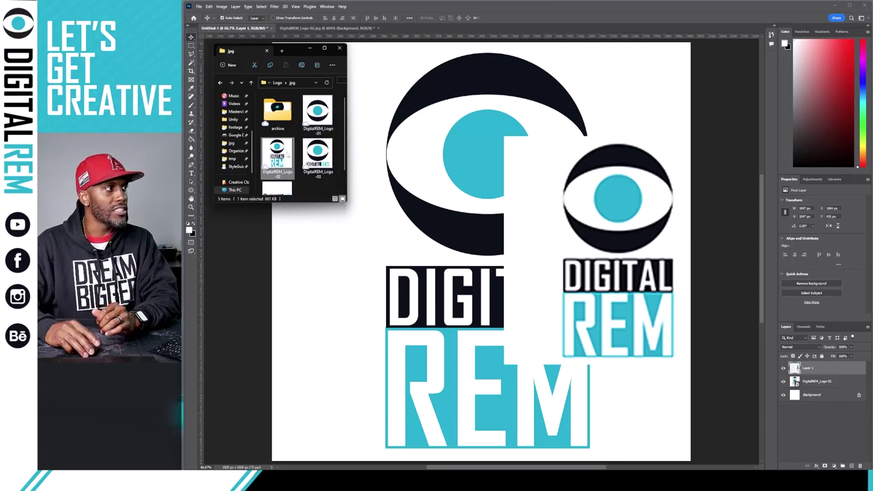
right_click(285, 154)
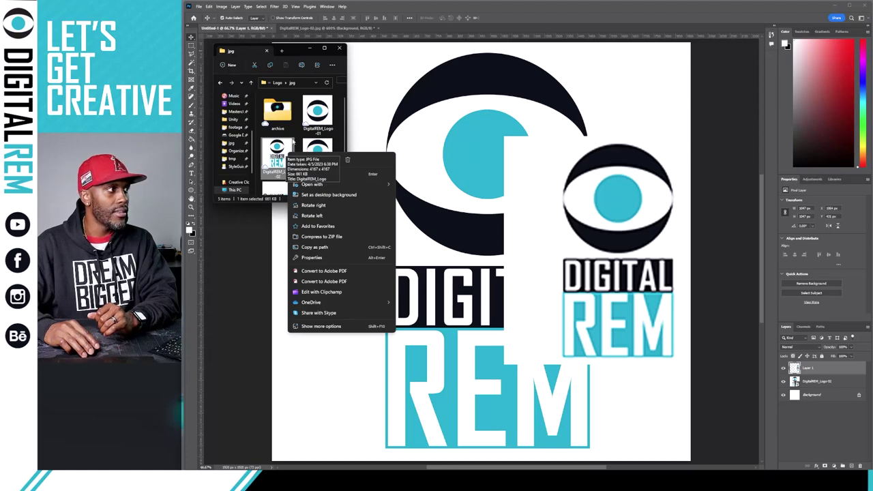
click(293, 141)
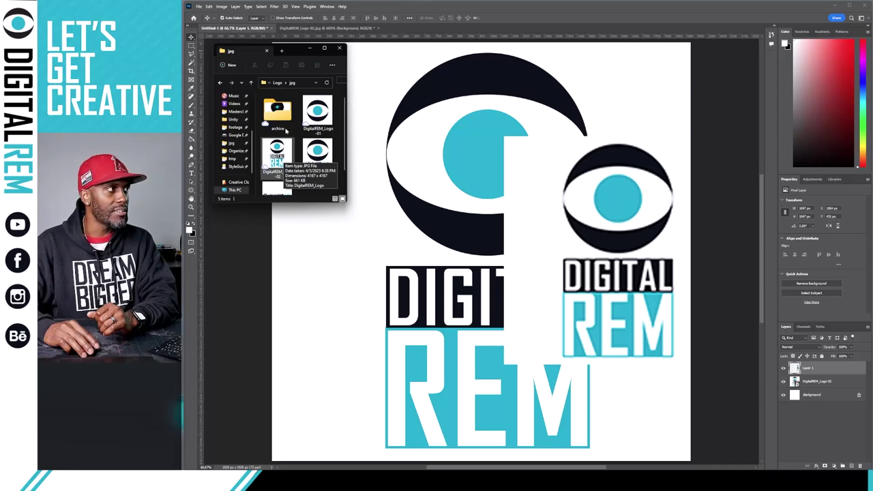
drag(287, 53, 109, 54)
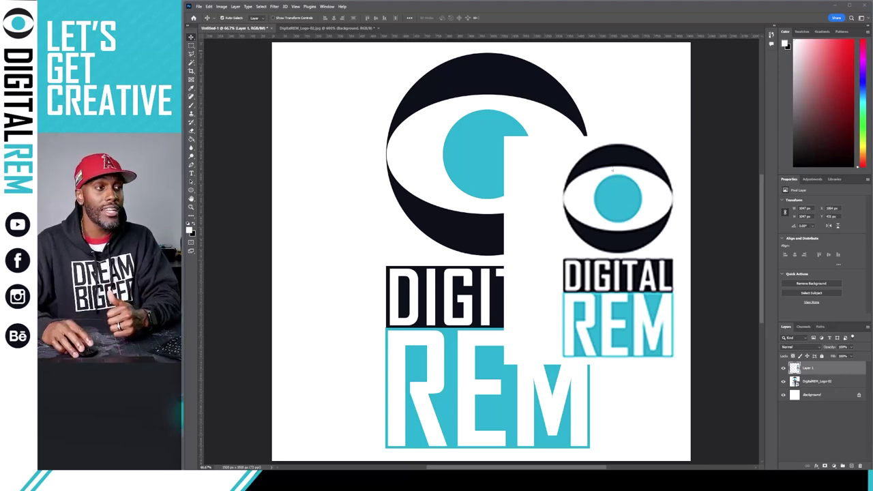
- Hide the Background layer and move the Layer 1 logo with its white box over the large logo's upper left part
click(828, 370)
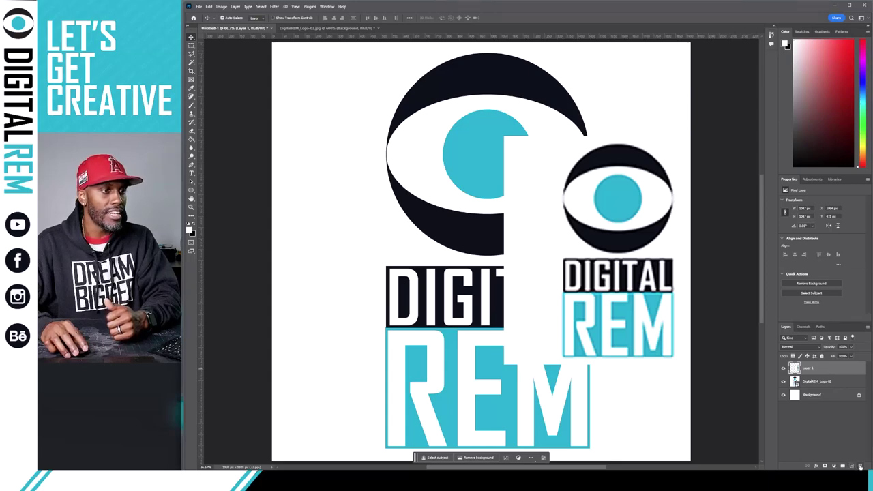
drag(645, 270, 612, 264)
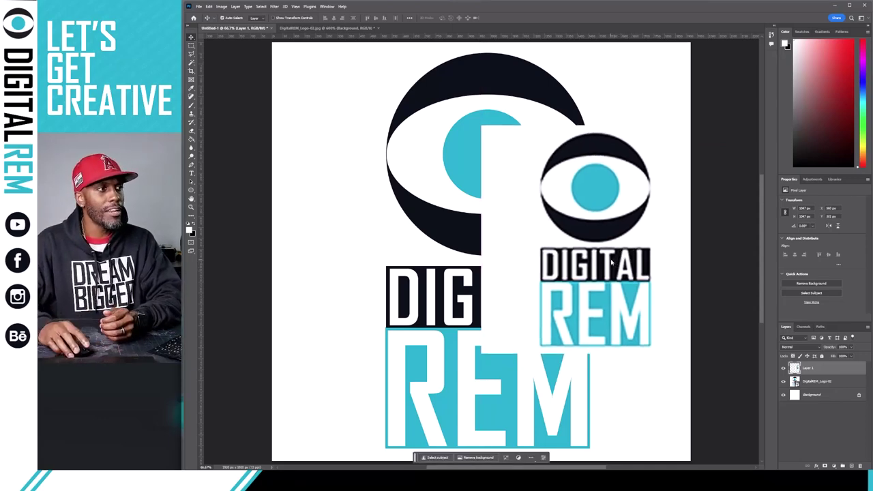
drag(612, 264, 465, 249)
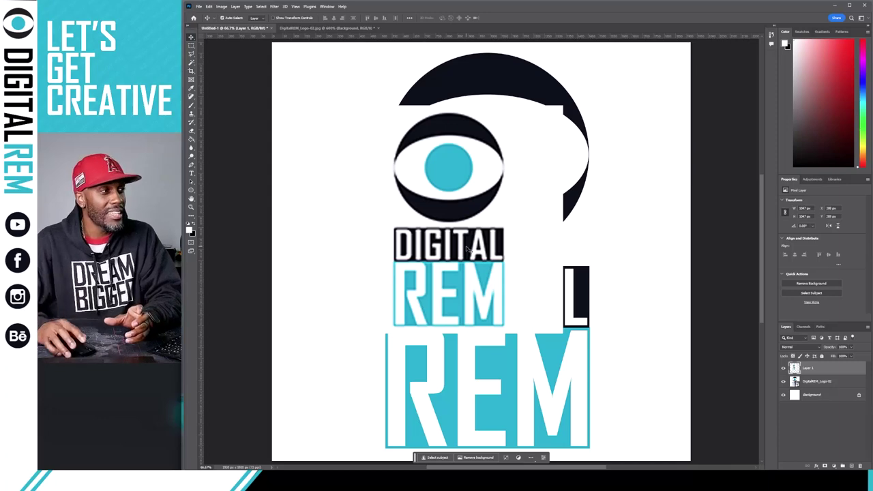
mouse_move(467, 250)
mouse_down()
mouse_move(471, 243)
mouse_move(548, 242)
mouse_move(535, 268)
mouse_move(568, 268)
mouse_move(580, 298)
mouse_move(612, 241)
mouse_move(554, 259)
mouse_move(458, 257)
mouse_up()
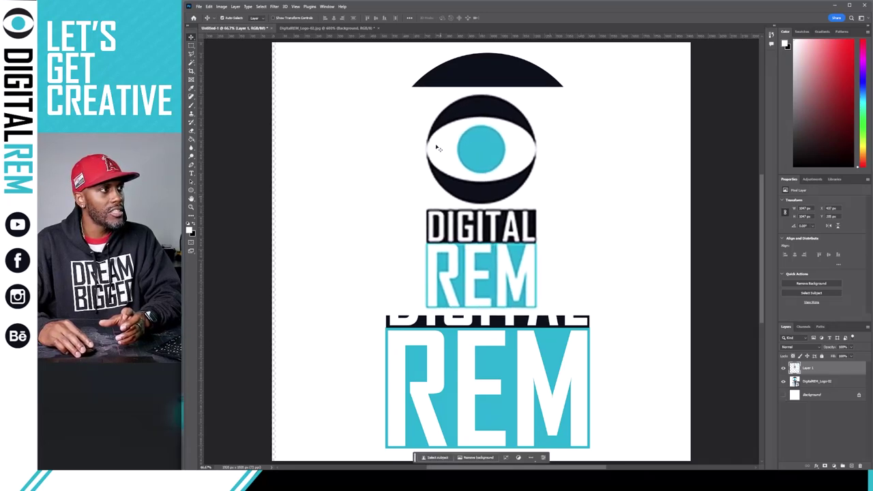
drag(492, 185, 442, 198)
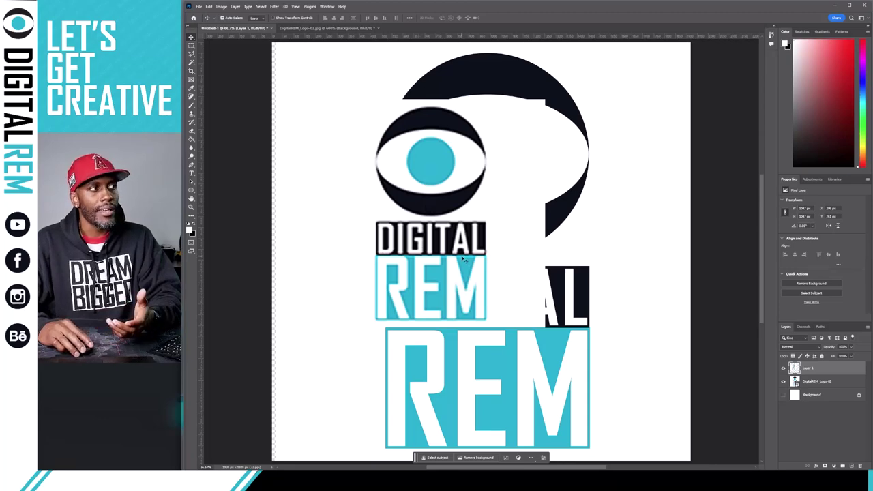
drag(463, 258, 460, 261)
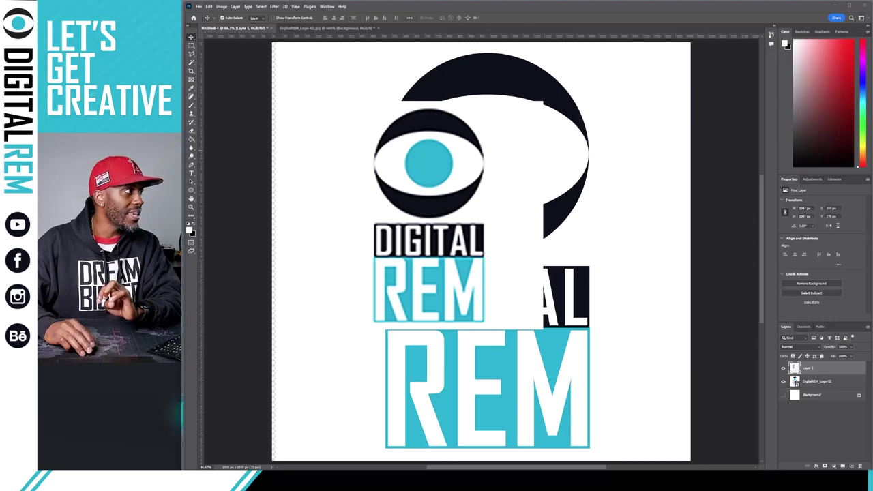
- Place DigitalREM_Logo_Primary_Vertical.png as an embedded smart object and move it to the lower right of the Layer 1 logo
drag(341, 133, 483, 167)
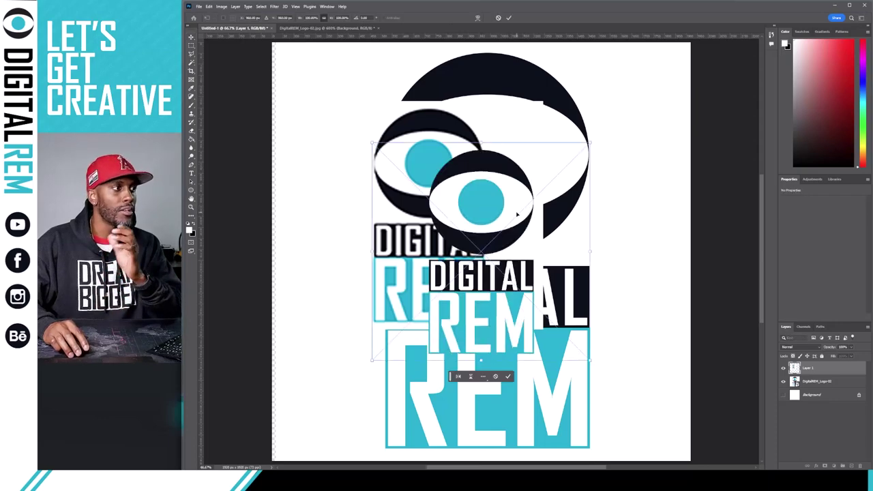
drag(479, 281, 460, 325)
key(Return)
drag(434, 194, 484, 193)
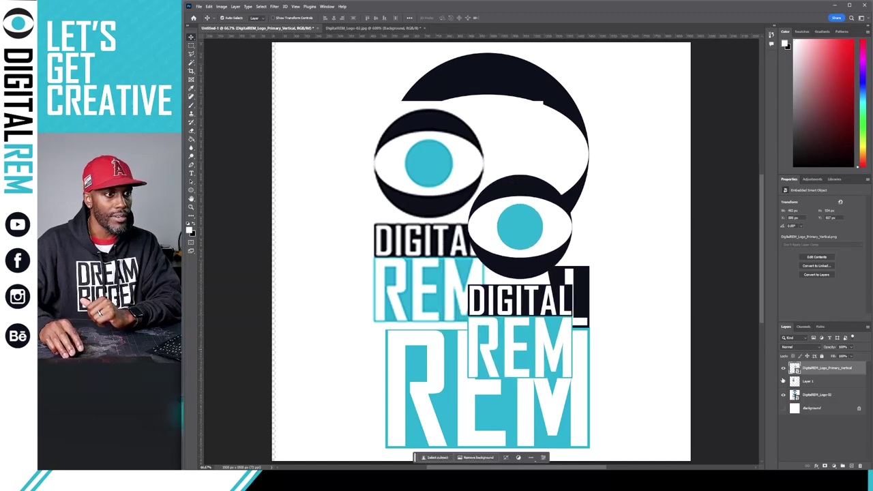
- Hide the DigitalREM_Logo-02 layer and arrange the Layer 1 logo and the PNG logo side by side along the canvas's lower edge
click(783, 396)
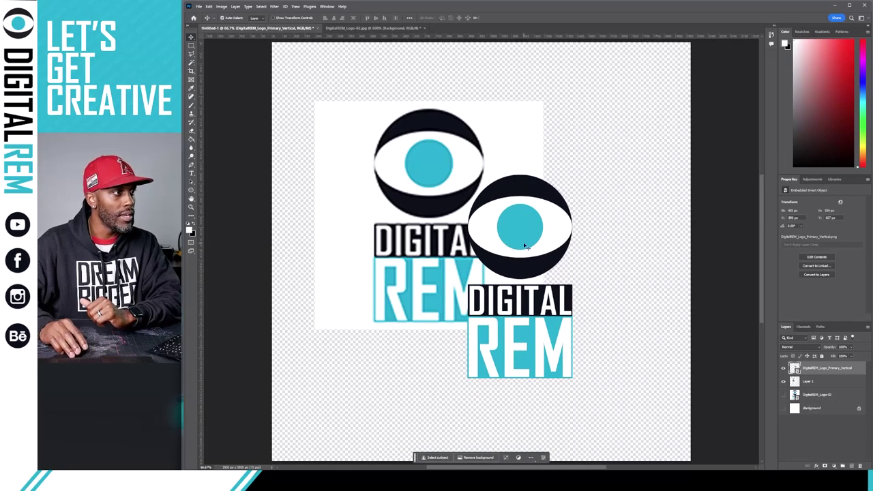
drag(525, 245, 615, 181)
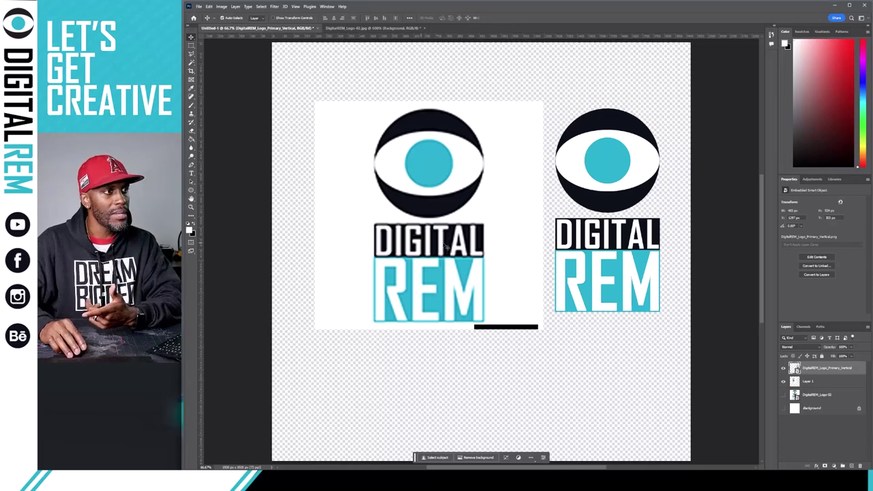
drag(596, 195, 594, 273)
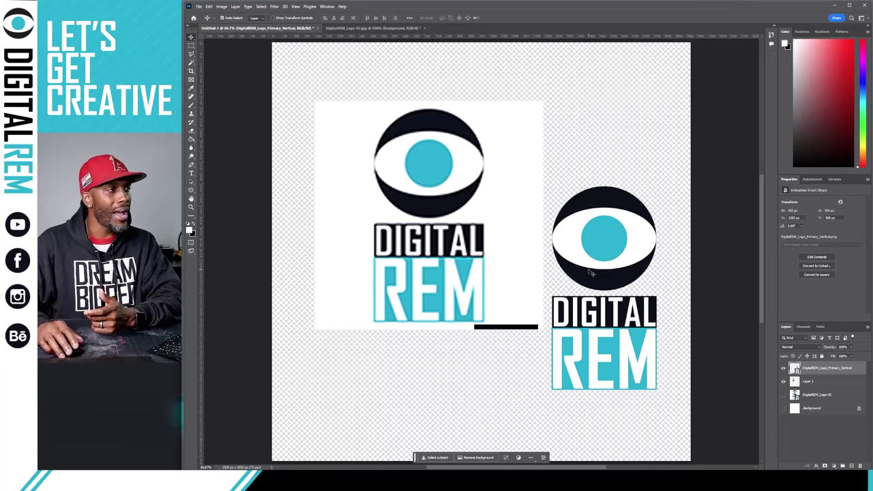
click(430, 217)
drag(431, 217, 421, 278)
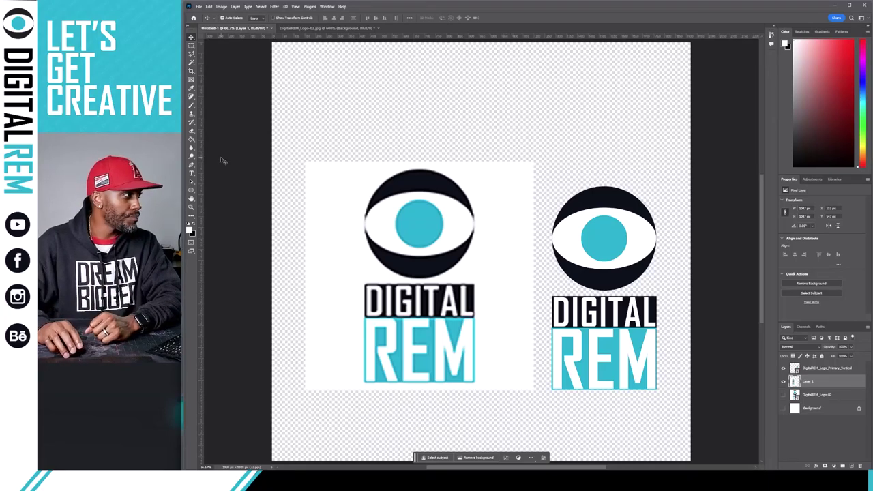
drag(589, 258, 577, 307)
drag(634, 301, 627, 376)
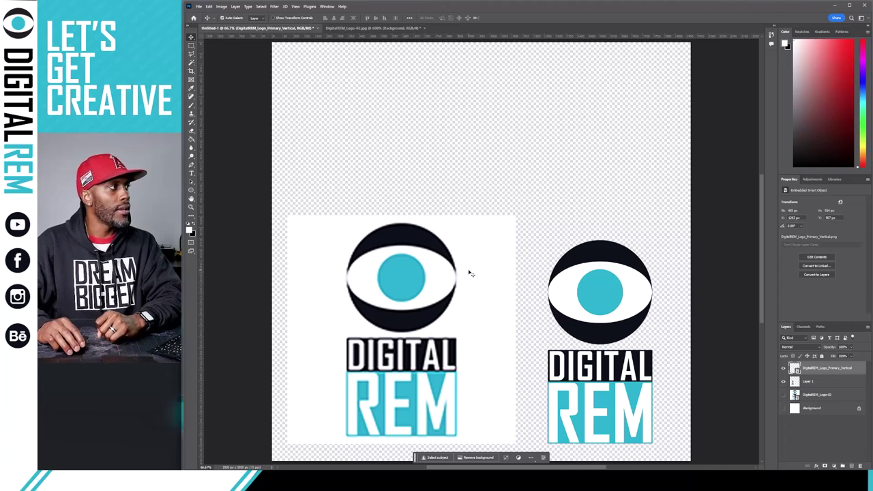
key(alt+Tab)
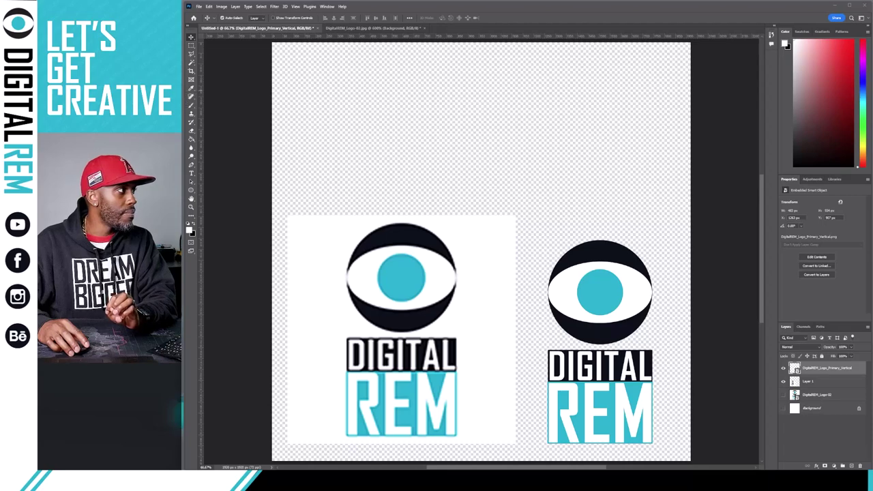
drag(406, 113, 418, 108)
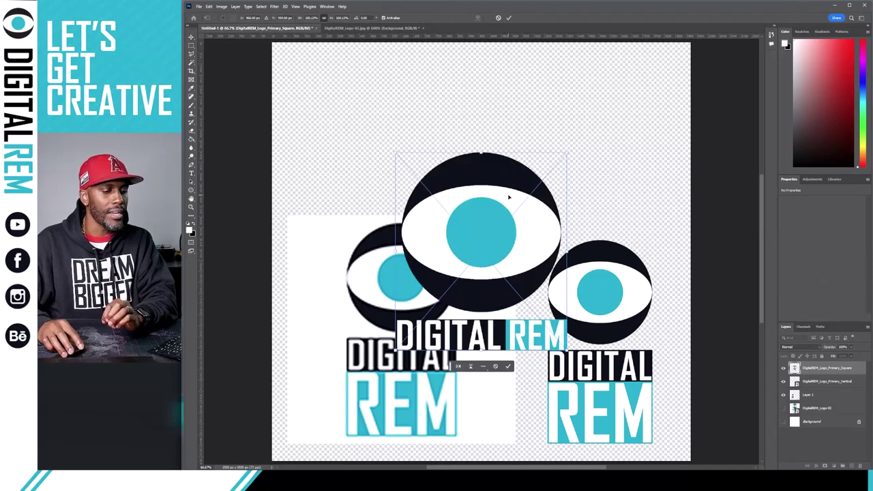
key(Escape)
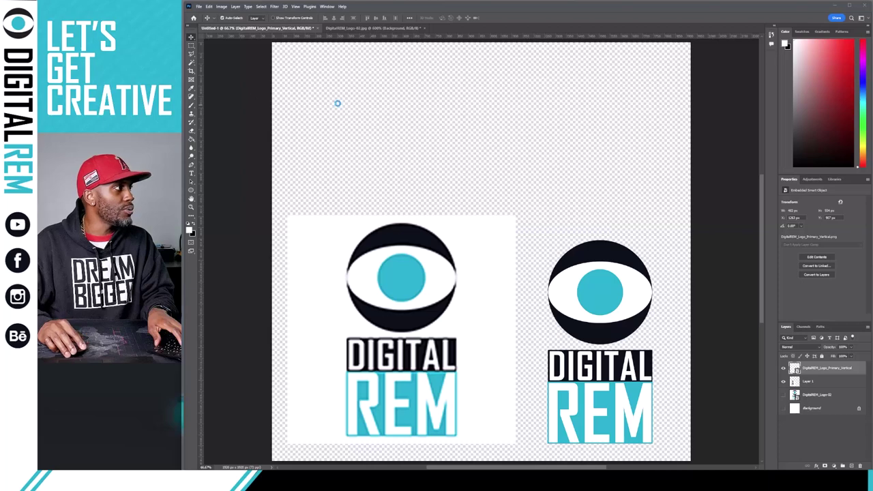
- Place DigitalREM_Logo_Primary_Vertical.svg as a smart object and move it directly left of the PNG logo at the same height
drag(337, 103, 434, 125)
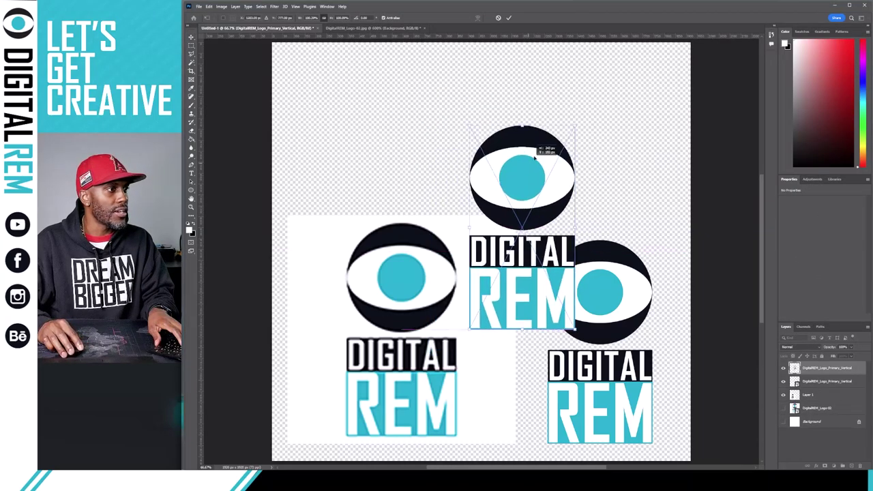
drag(535, 158, 570, 92)
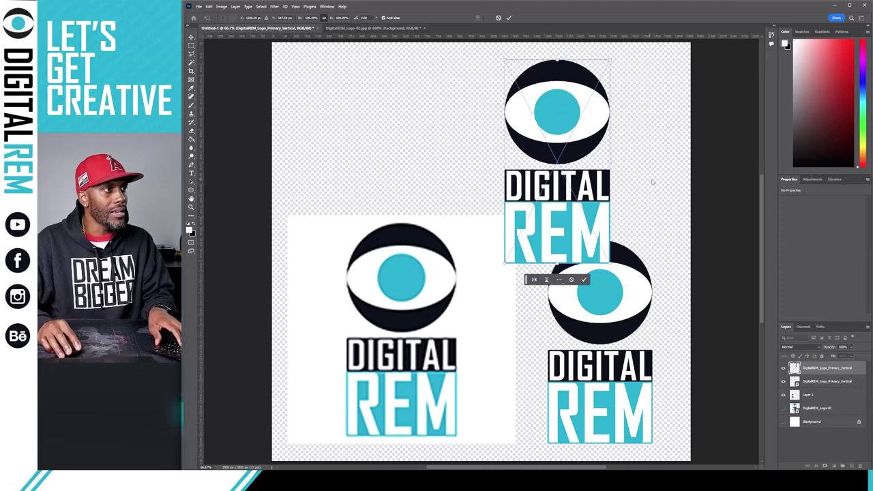
key(Return)
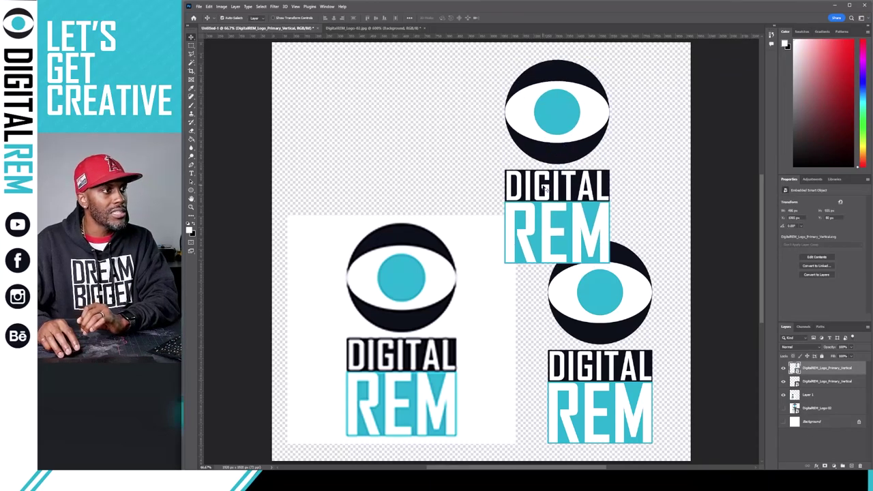
drag(544, 188, 480, 350)
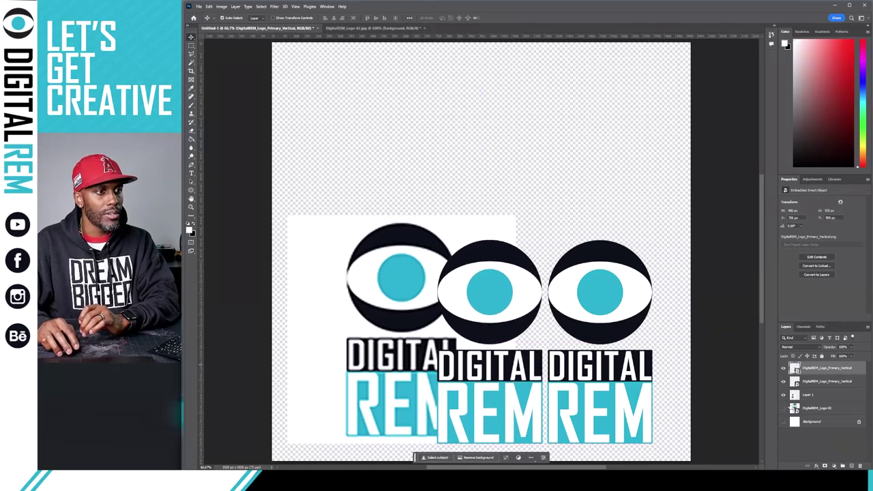
- Hide Layer 1, move the SVG logo away from the PNG logo and bring it back directly beside it for comparison
click(784, 395)
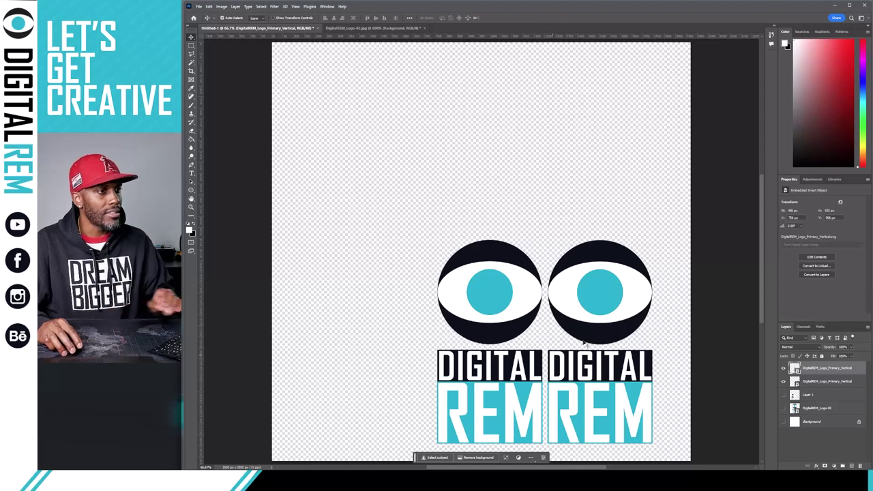
click(808, 382)
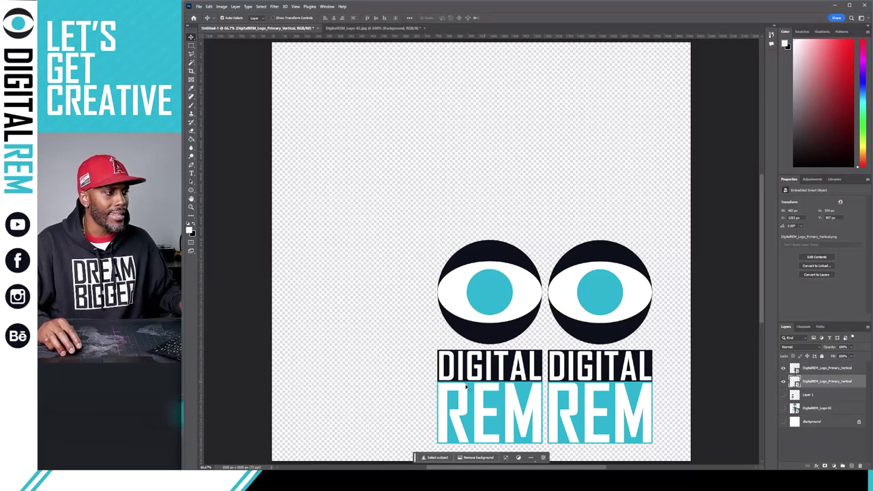
drag(467, 387, 406, 383)
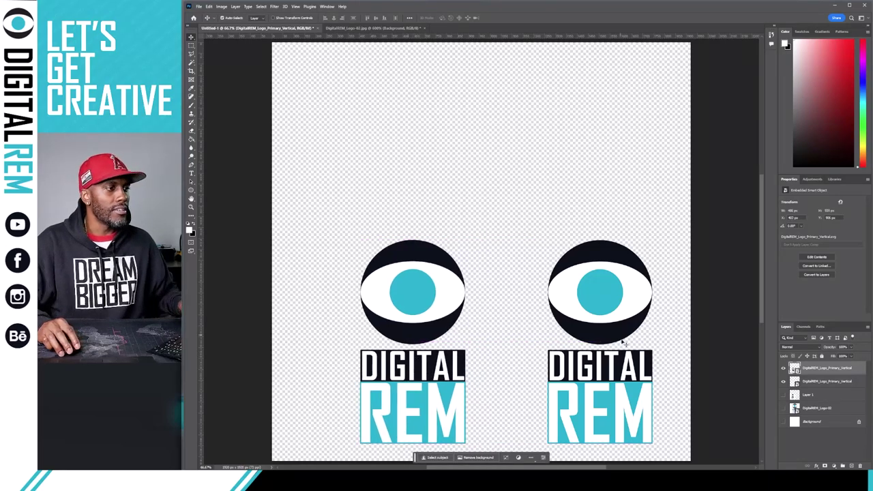
drag(388, 353, 496, 351)
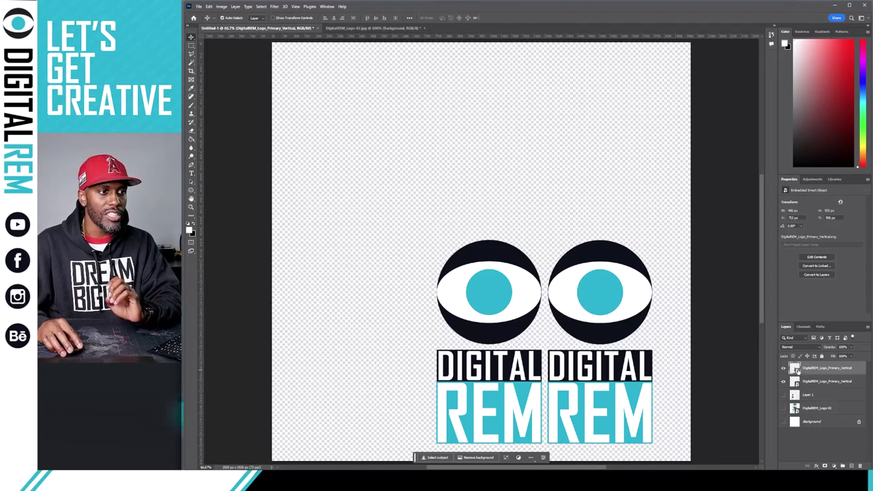
- Try to open the SVG logo smart object's contents for editing, and close the browser window it opens in
double_click(795, 370)
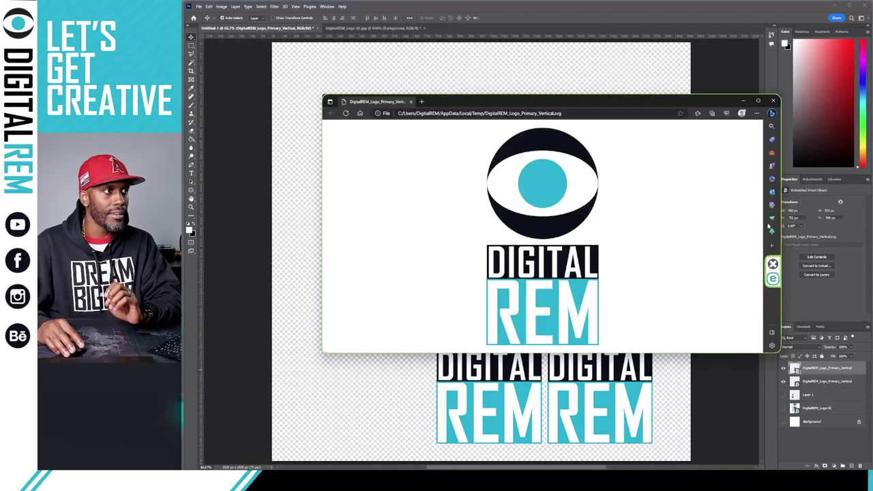
click(773, 100)
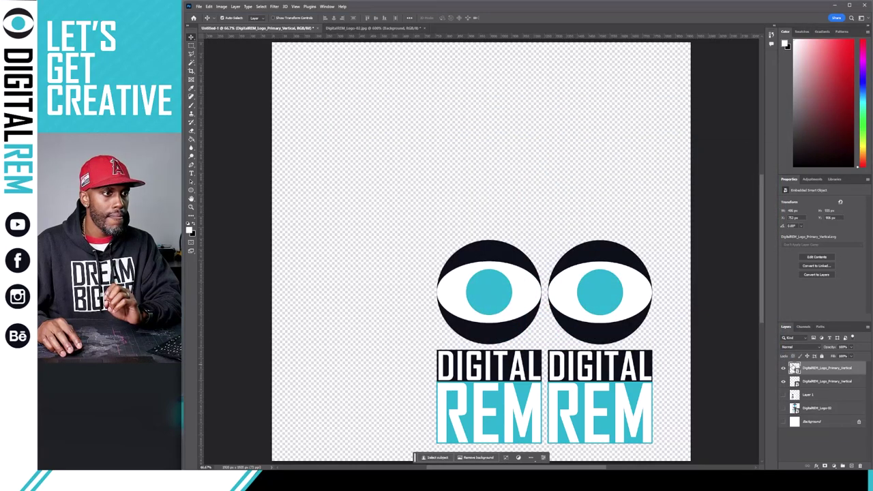
double_click(796, 370)
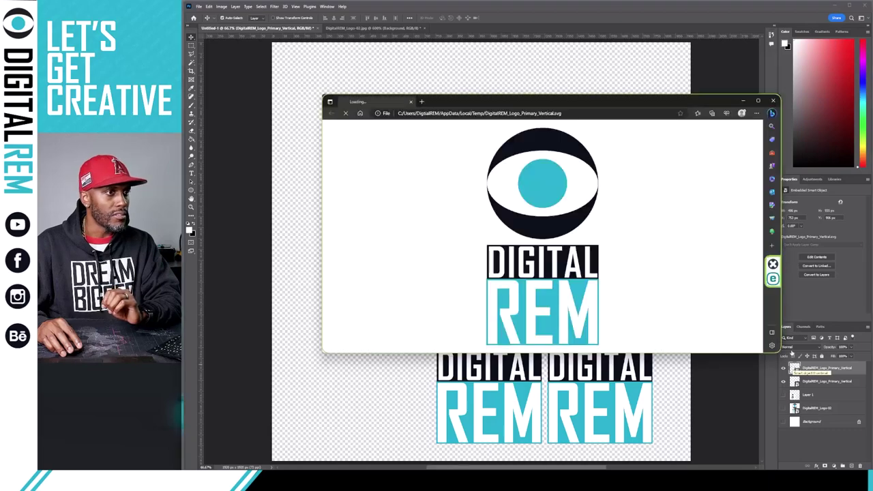
click(774, 100)
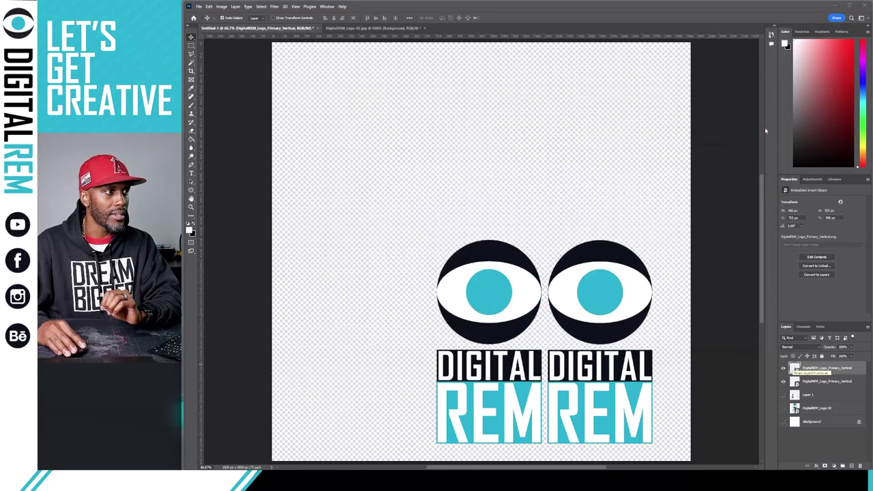
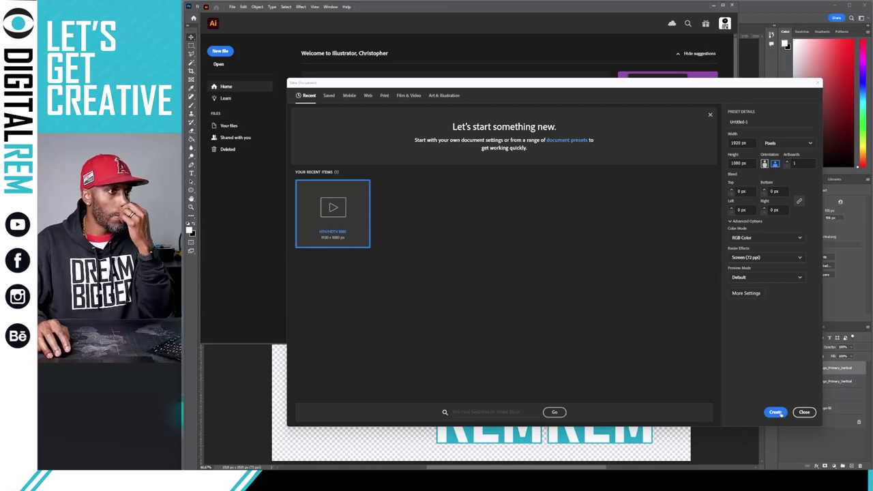
- Switch to Illustrator, dismiss the blank starter document and inspect the dark eye shape's path in DigitalREM_Logo_Primary_Vertical.svg
click(776, 414)
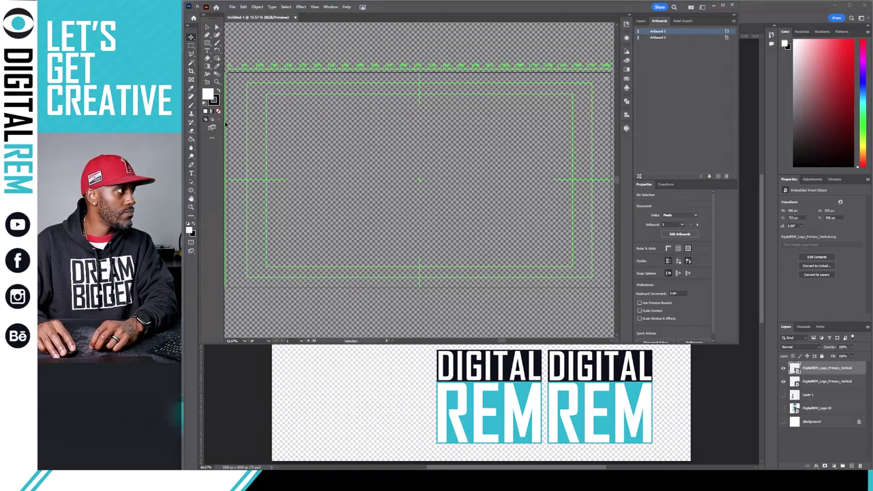
click(297, 17)
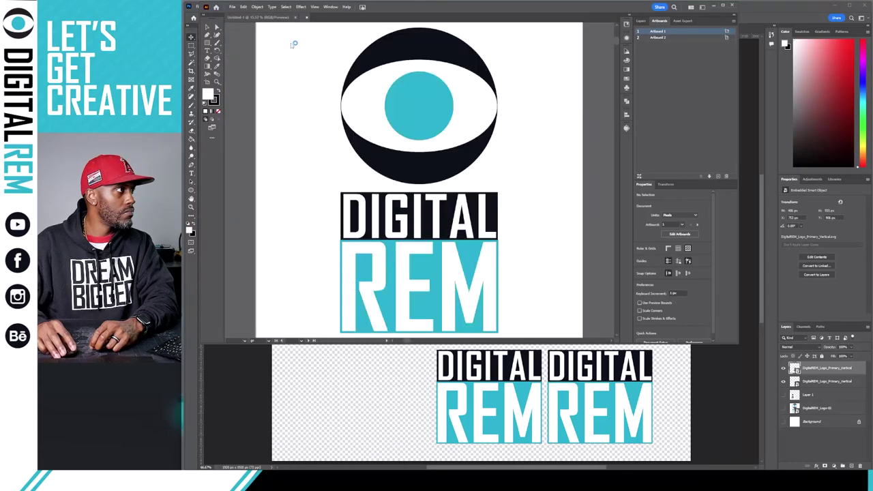
click(440, 172)
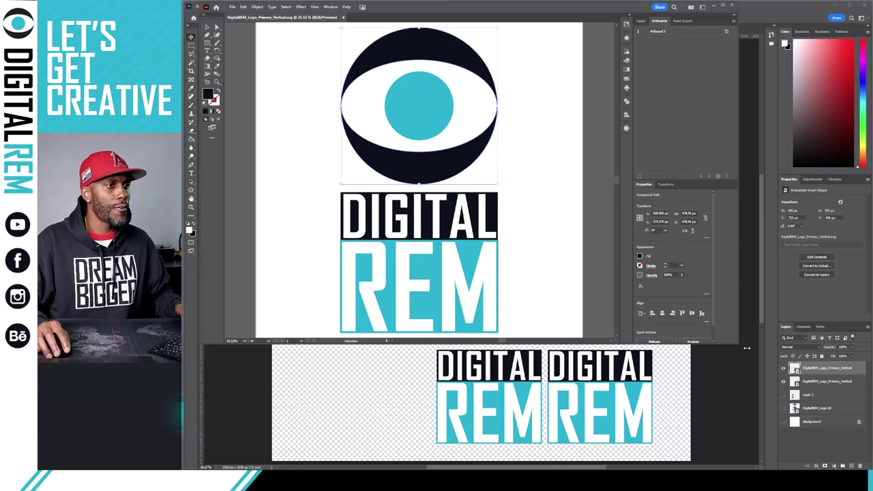
- Switch back to Photoshop, show Layer 1 and rename it jpg
click(782, 395)
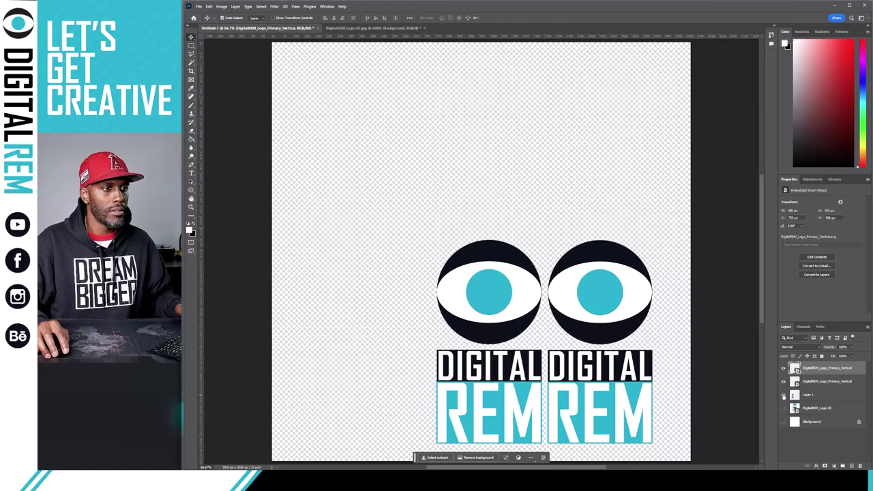
click(784, 395)
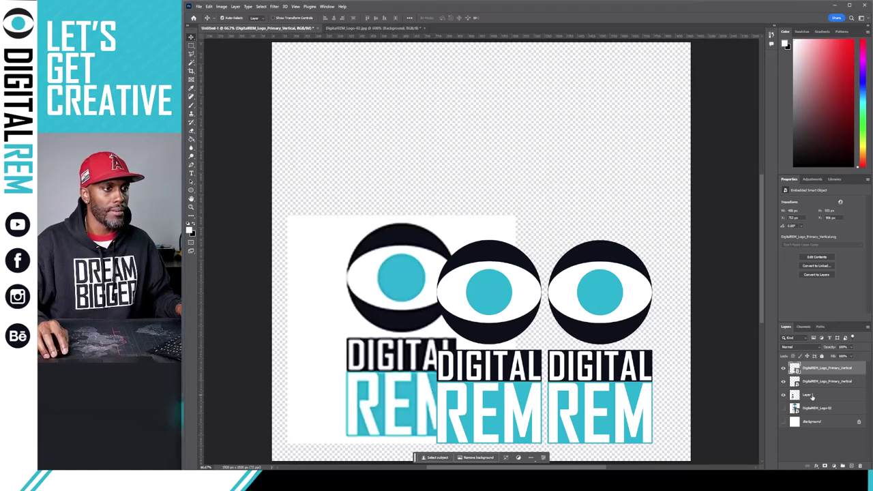
double_click(809, 395)
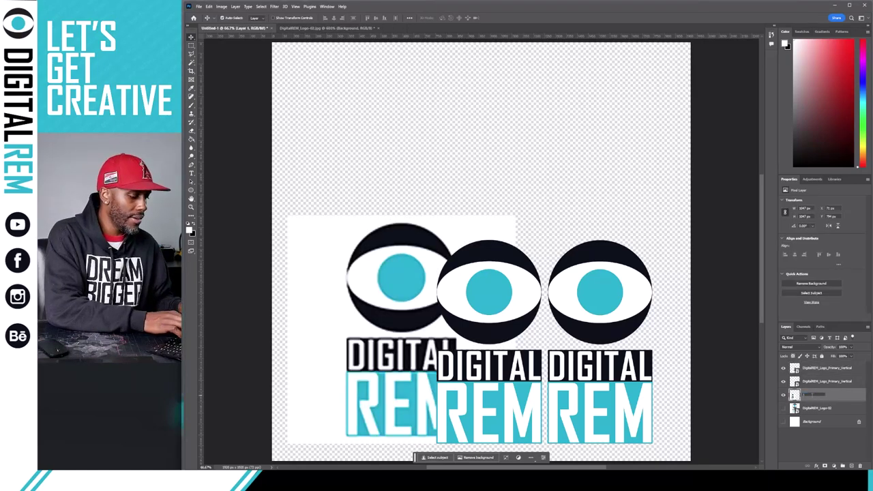
text(jpg)
key(Return)
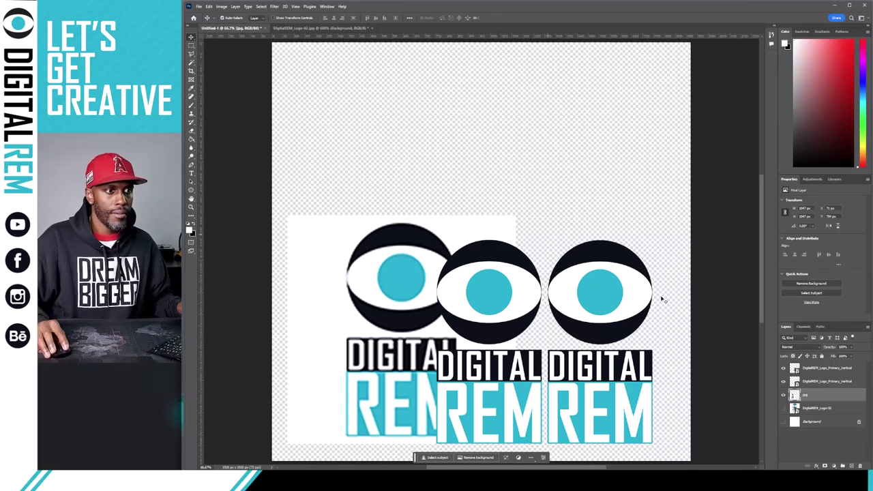
- Rename the PNG logo's layer to png and the SVG logo's layer to svg
double_click(820, 382)
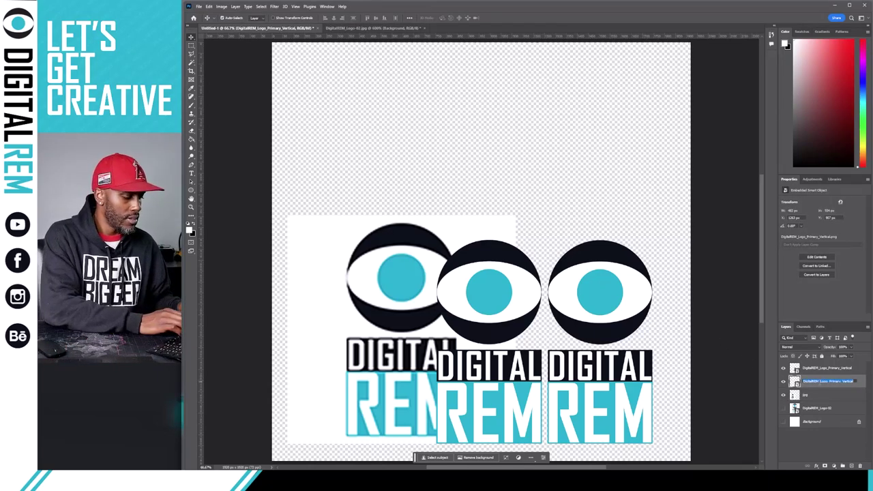
text(png)
key(Return)
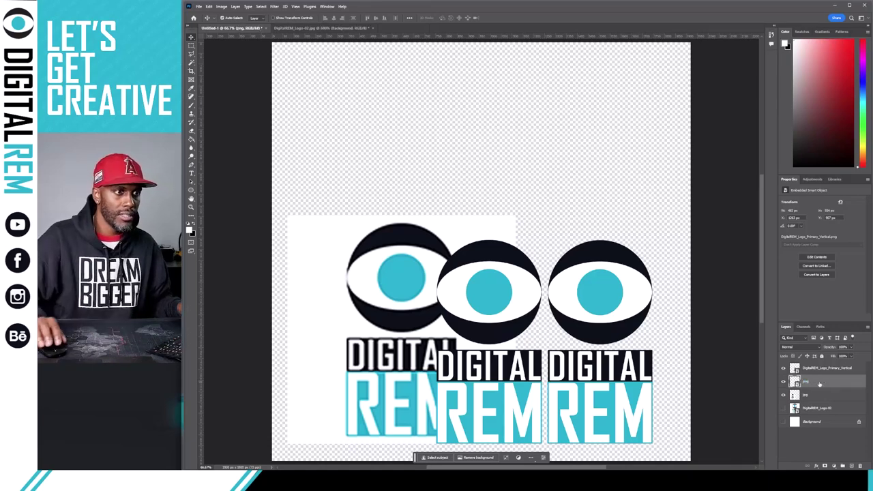
click(822, 370)
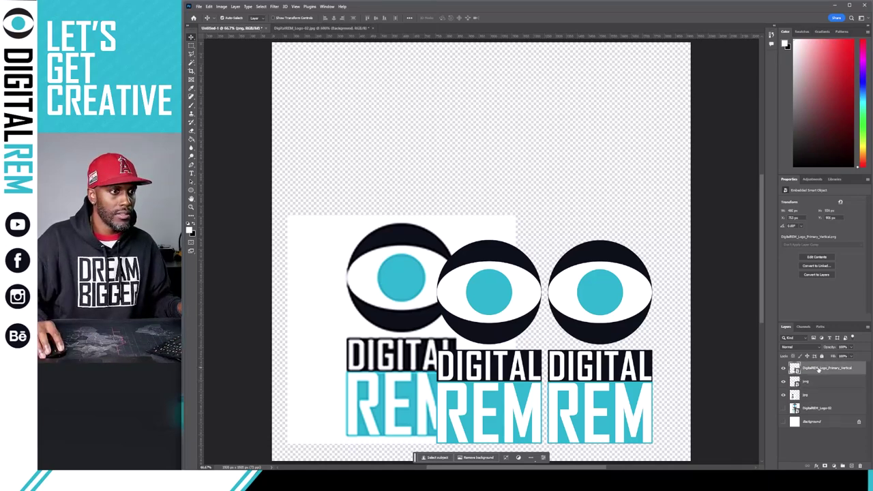
double_click(819, 369)
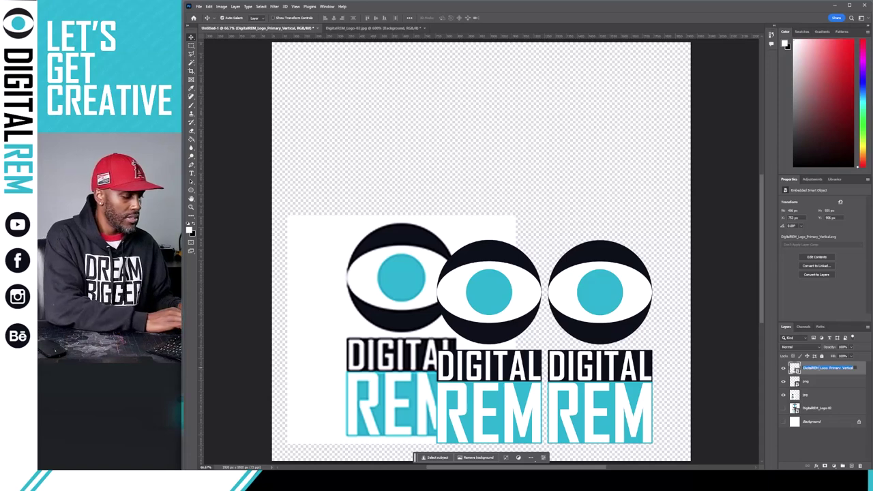
text(svg)
key(Return)
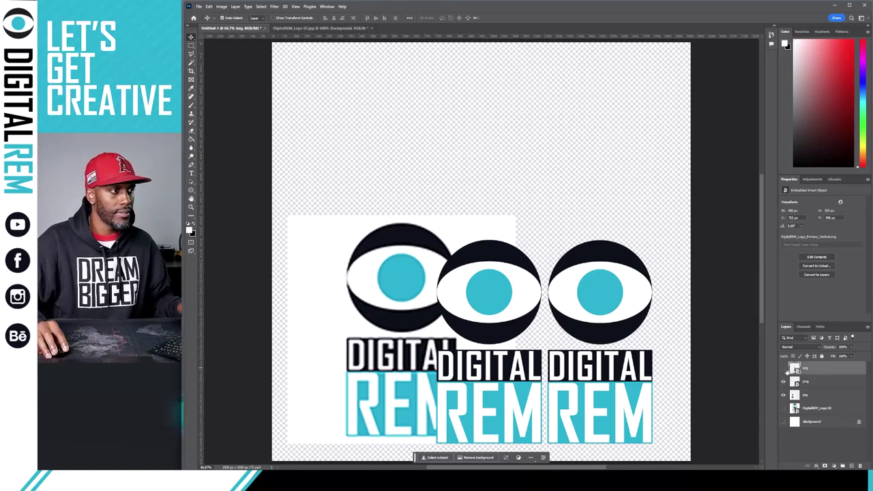
- Toggle the svg layer's visibility, and arrange the png and svg logos in a row beside the jpg logo
click(785, 370)
click(785, 369)
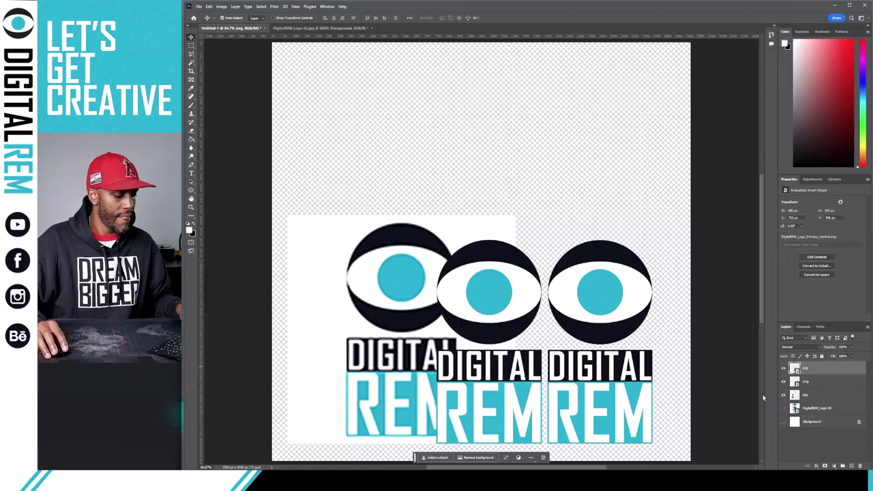
drag(498, 373, 722, 369)
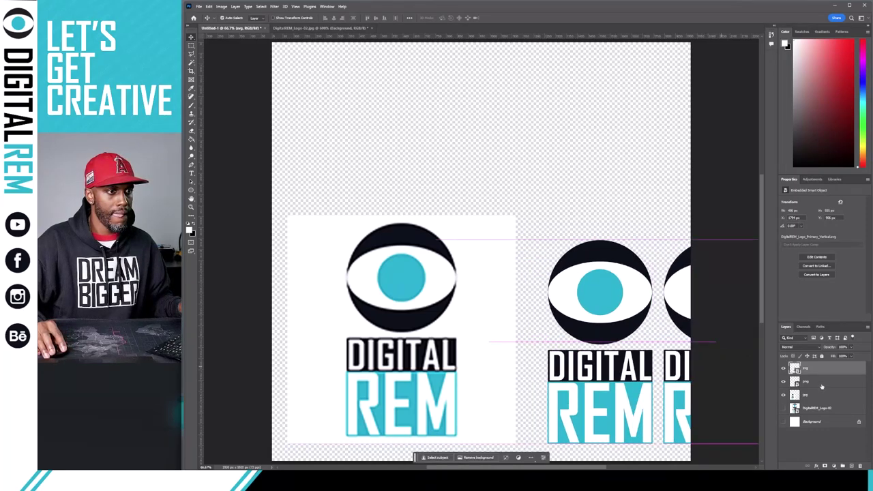
drag(660, 400, 591, 391)
click(805, 381)
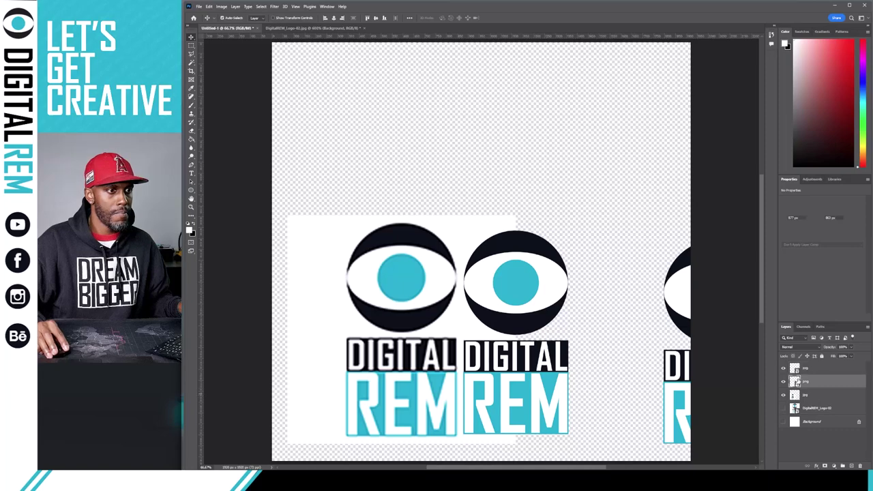
key(alt+bracketleft)
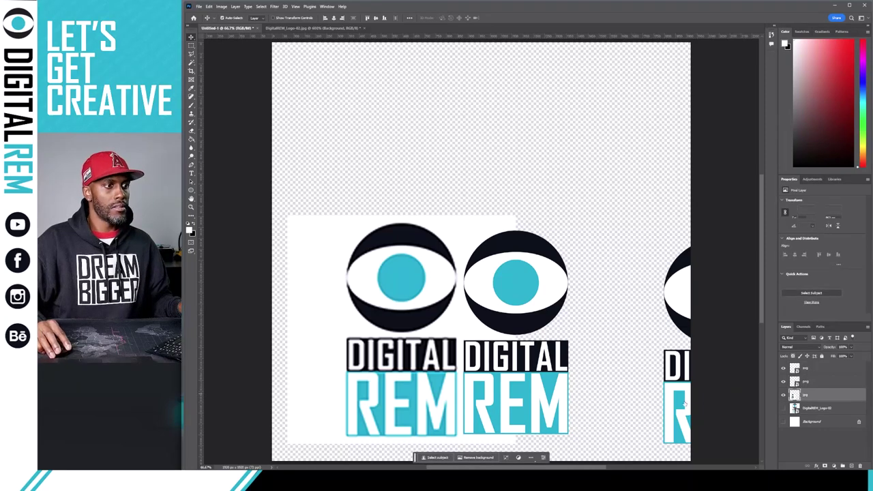
click(685, 404)
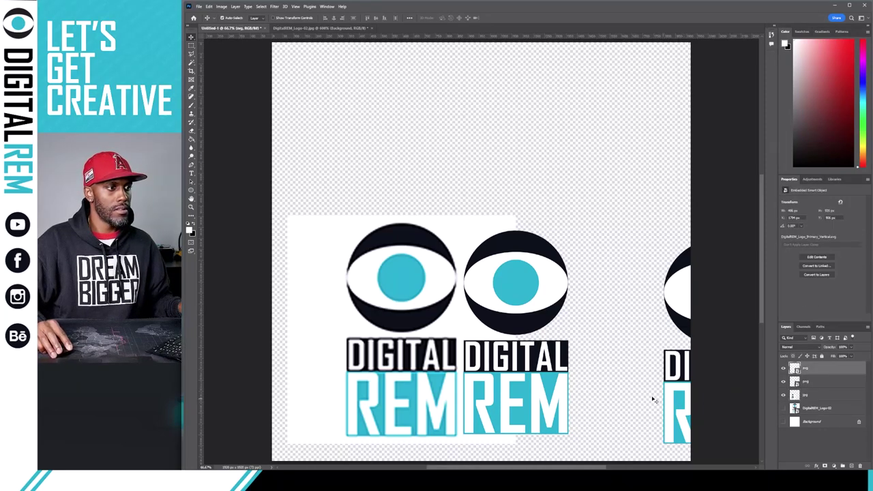
drag(653, 400, 592, 396)
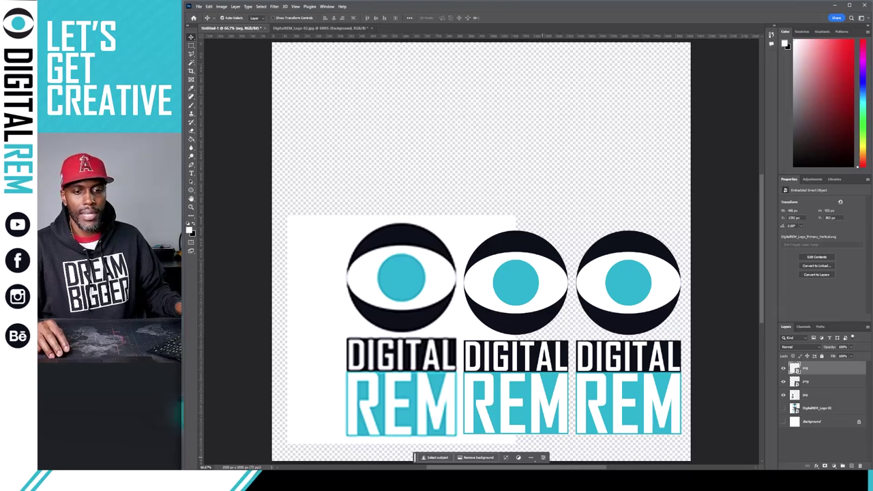
- Switch to Illustrator, deselect the dark eye shape in the SVG logo and return to Photoshop
key(alt+Tab)
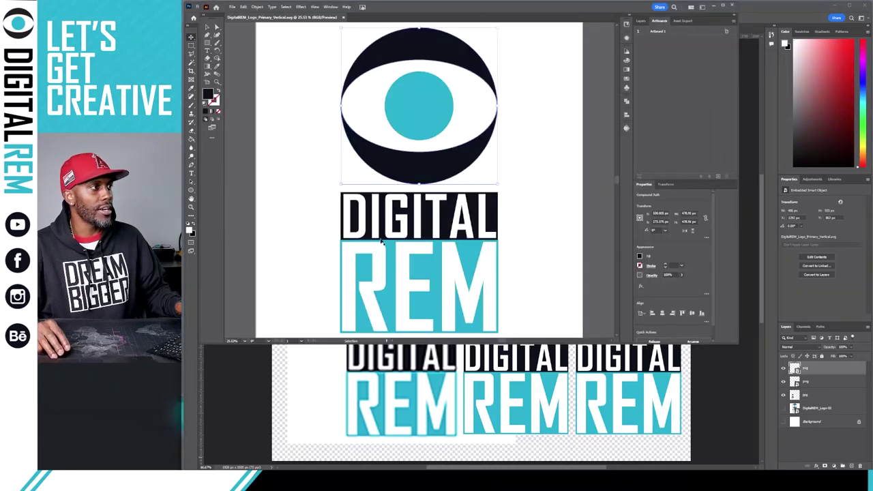
click(555, 166)
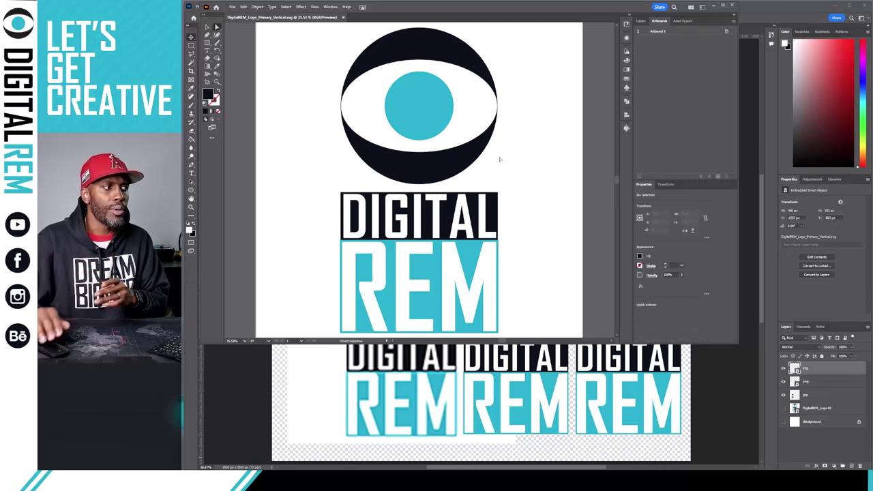
click(335, 404)
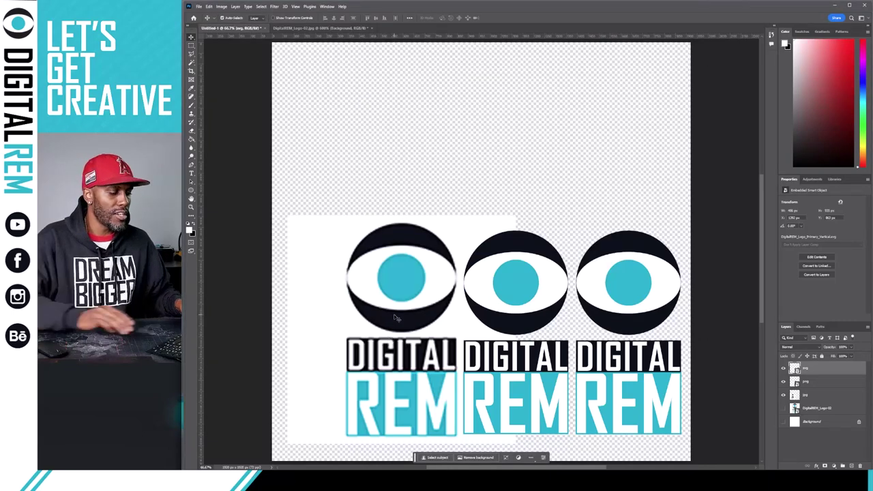
- Examine the pixels along the png logo's dark eye edge at very high magnification
key(ctrl+plus)
key(ctrl+plus)
key(ctrl+plus)
key(ctrl+plus)
key(ctrl+plus)
key(ctrl+plus)
key(ctrl+plus)
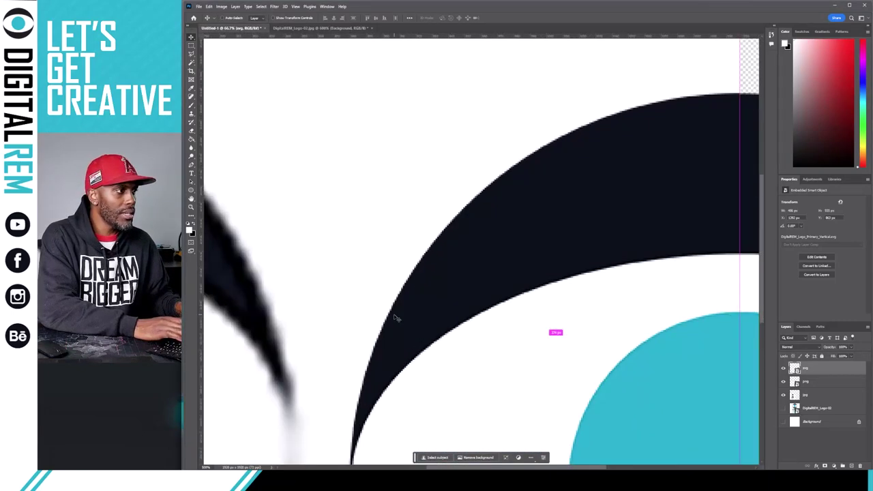
key(ctrl+plus)
key(ctrl+plus)
key(ctrl+plus)
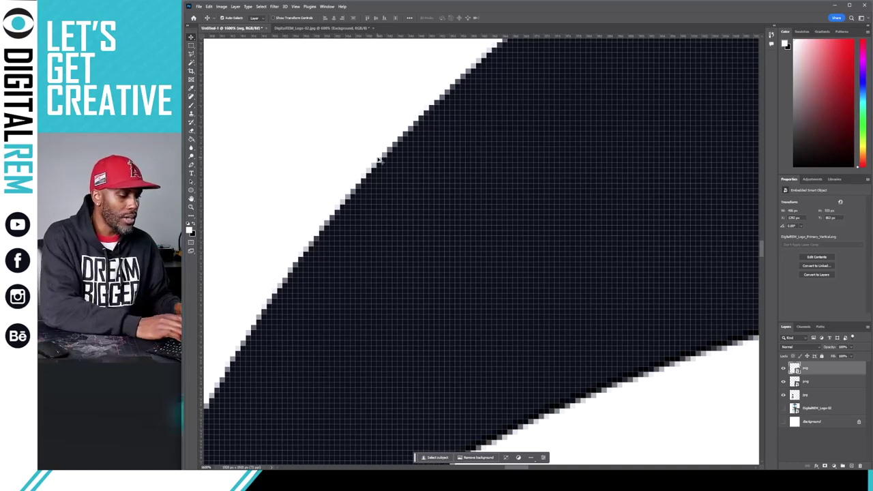
key(ctrl+minus)
key(ctrl+minus)
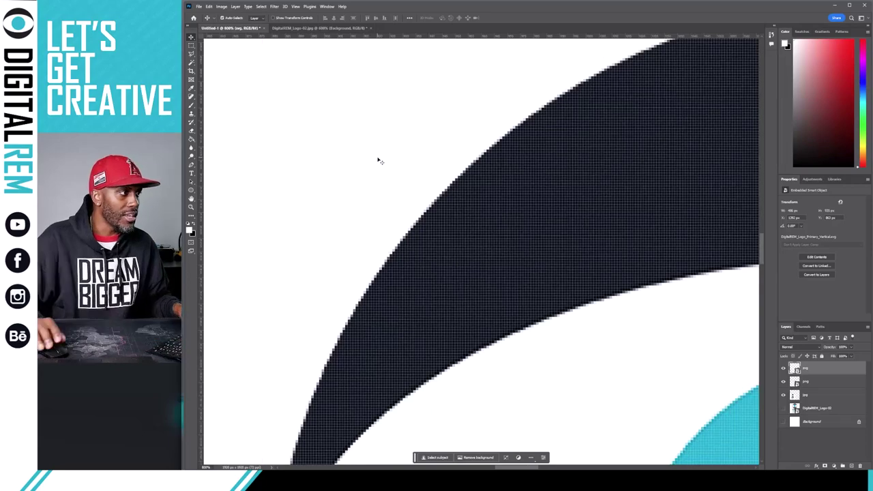
- Compare the jpg logo's eye edge with the png's, and shift the jpg logo slightly away from the png logo
drag(278, 179, 530, 187)
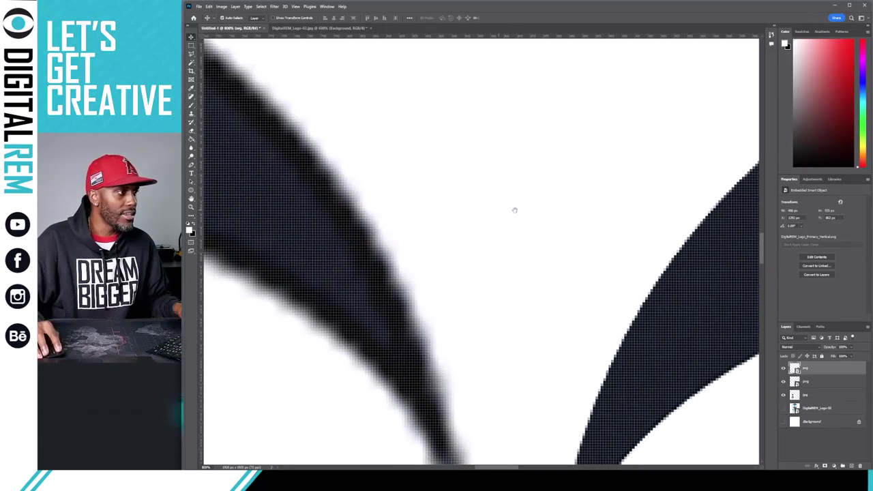
drag(419, 250, 389, 247)
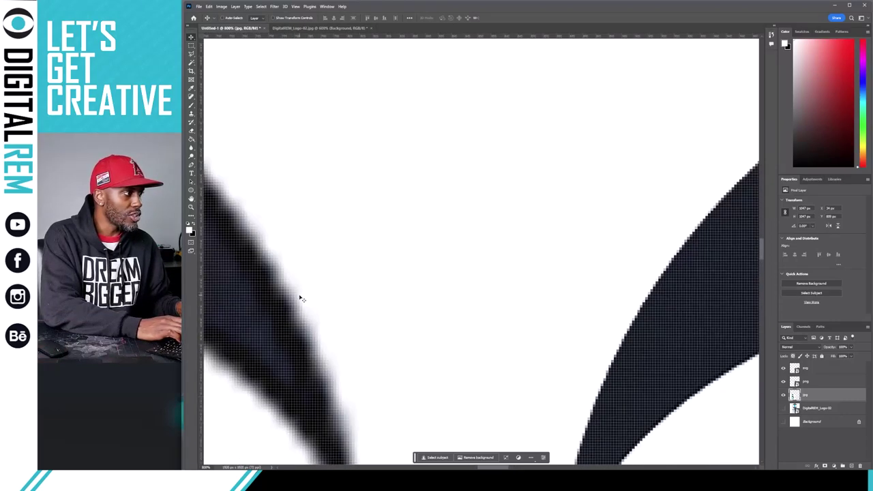
drag(301, 298, 452, 277)
scroll(454, 278, down, 1)
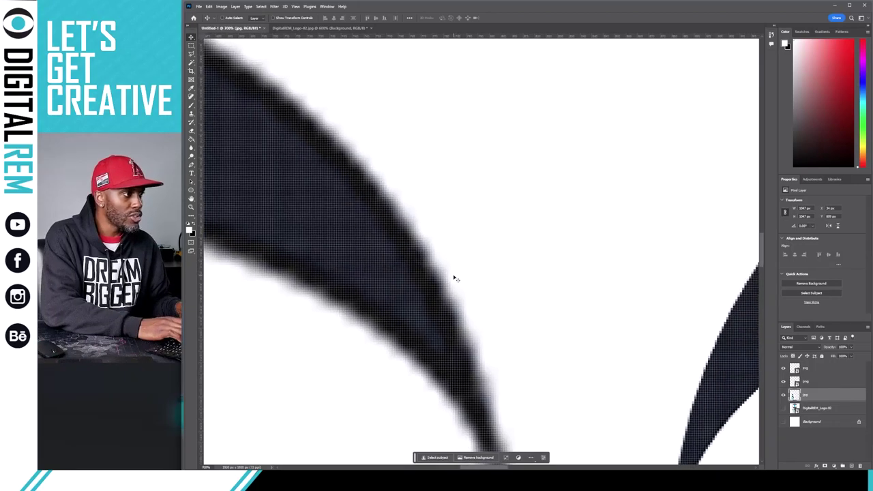
scroll(455, 278, down, 5)
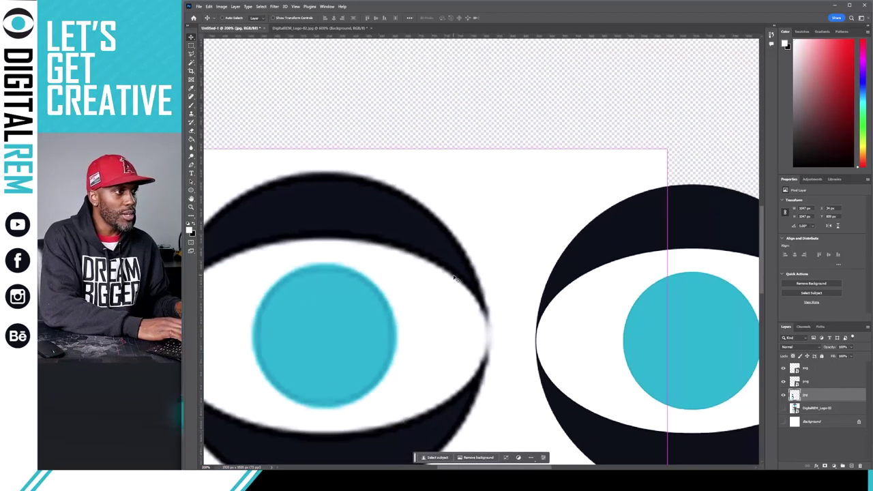
scroll(455, 278, down, 1)
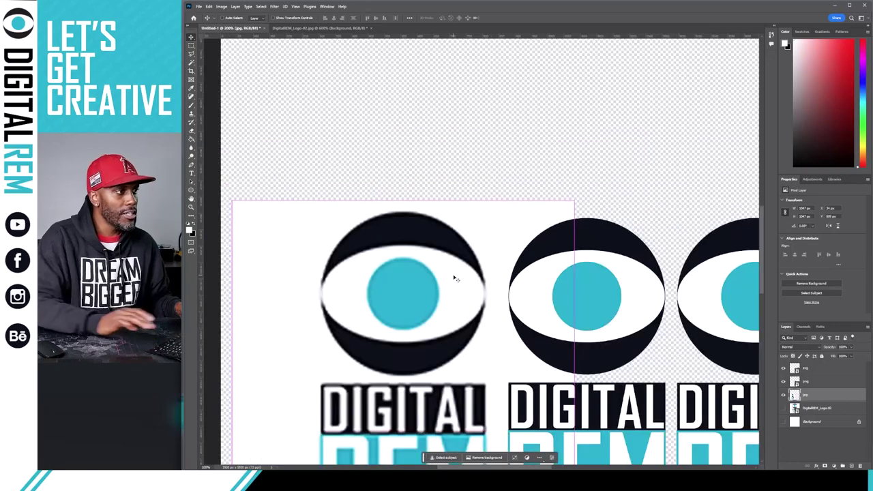
scroll(454, 278, down, 2)
scroll(506, 290, down, 1)
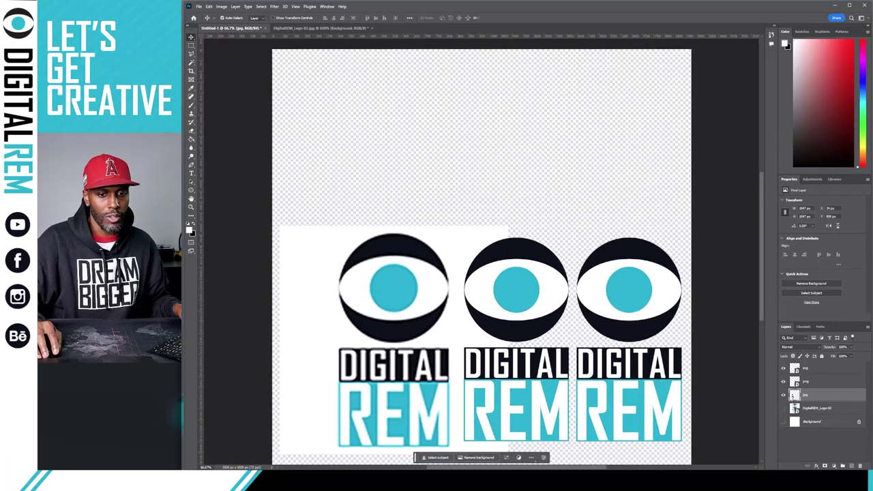
- Switch to Illustrator and show the anchor points of the SVG logo's dark eye shape with the Direct Selection tool
key(alt+Tab)
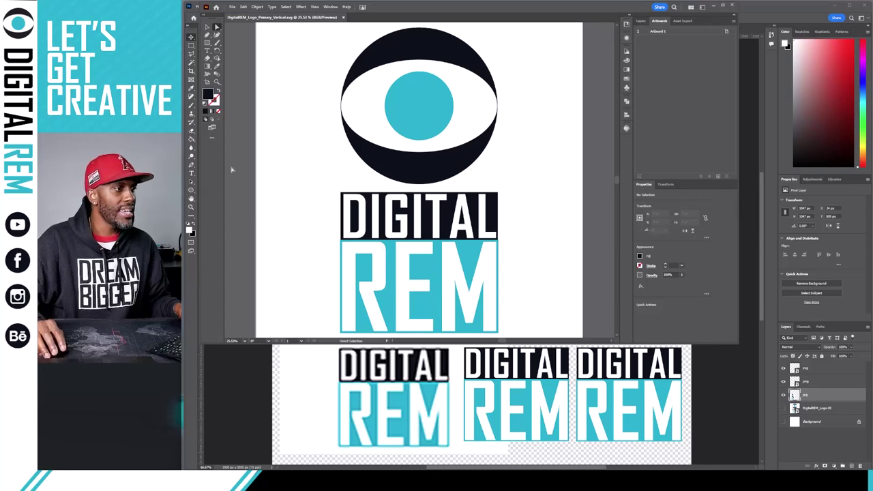
click(426, 178)
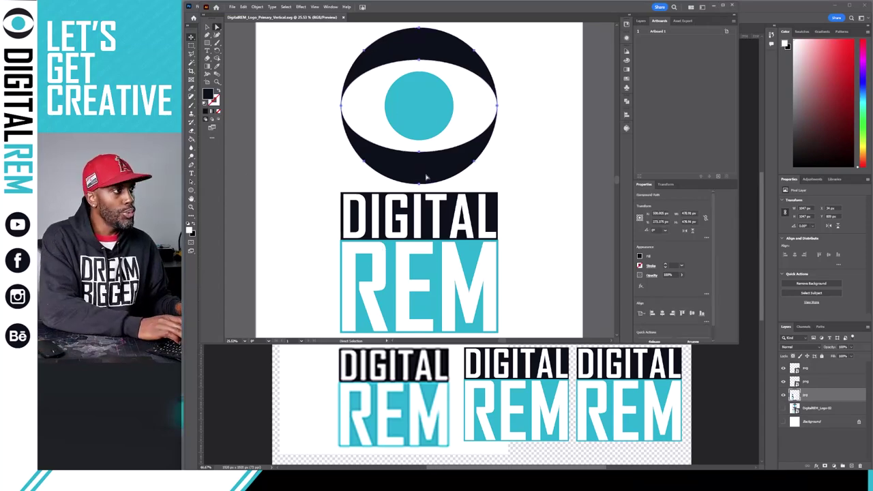
key(ctrl+=)
key(a)
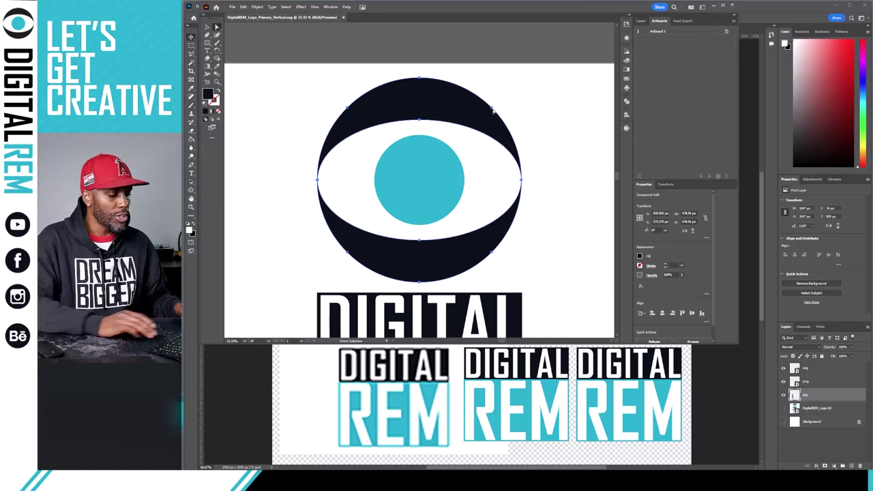
key(ctrl+=)
scroll(449, 99, up, 3)
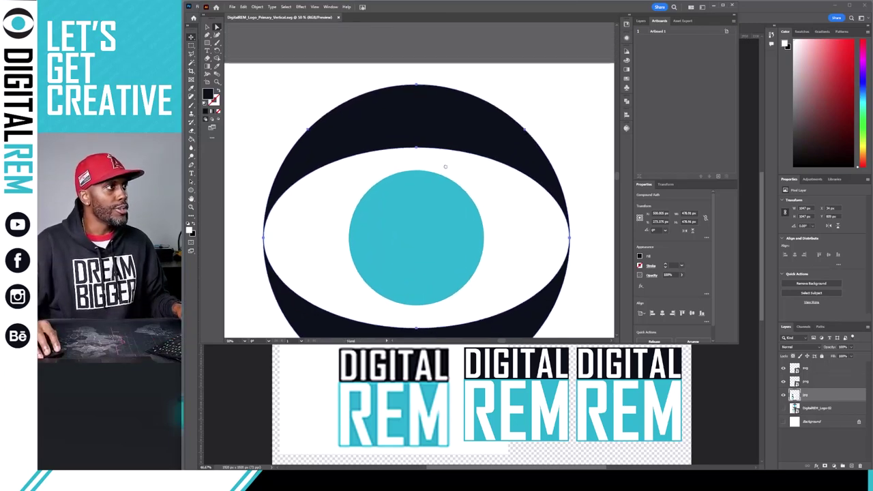
- Try to reshape the dark eye's upper curve by tilting its top anchor's direction handle downward, and undo the change
click(417, 91)
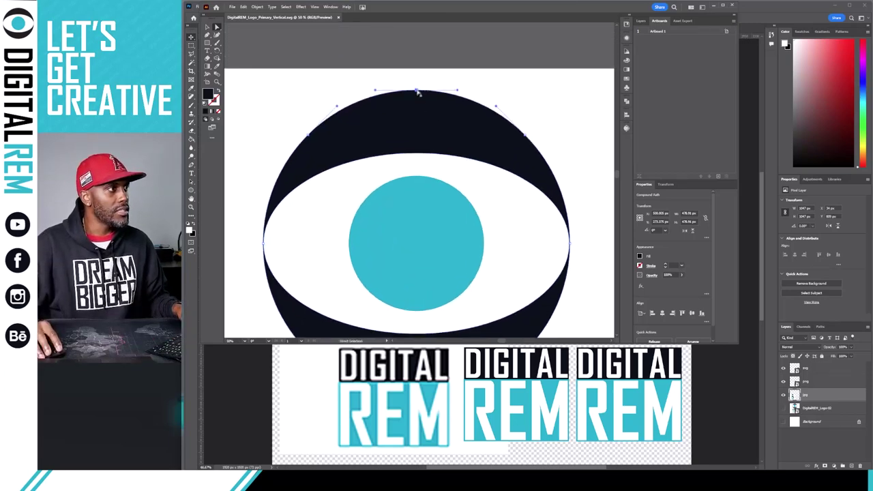
click(457, 92)
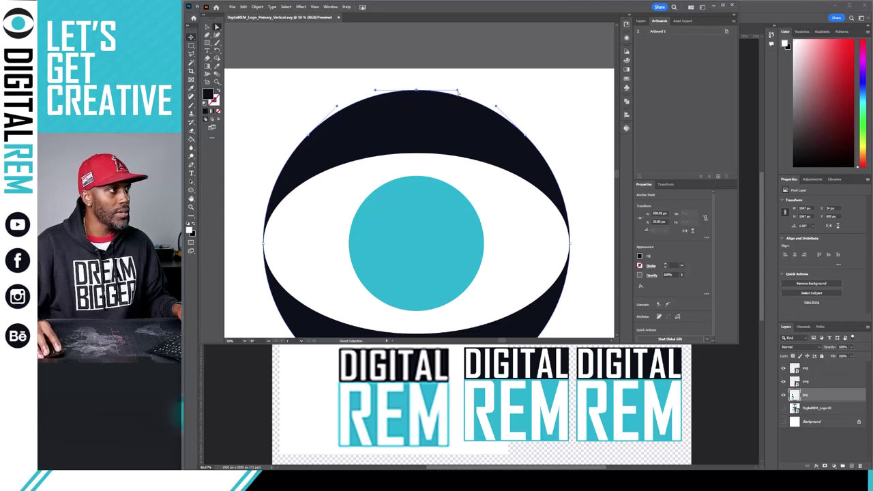
drag(458, 92, 452, 114)
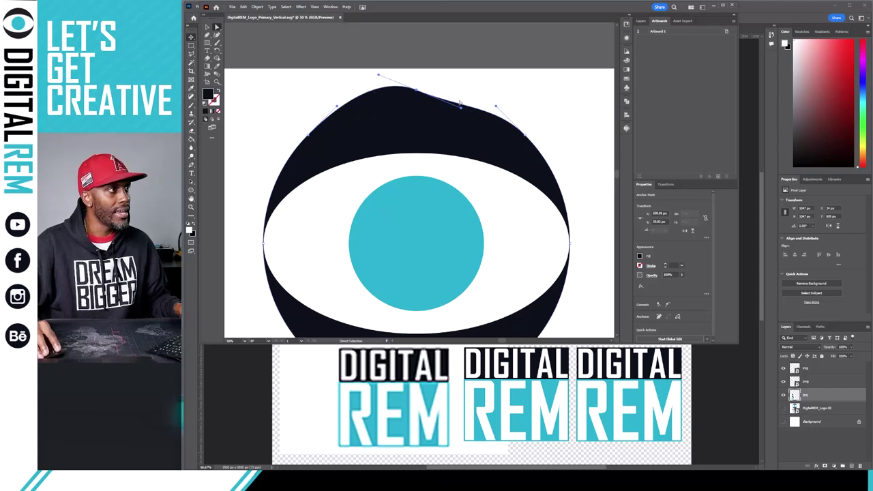
drag(461, 109, 463, 113)
key(ctrl+z)
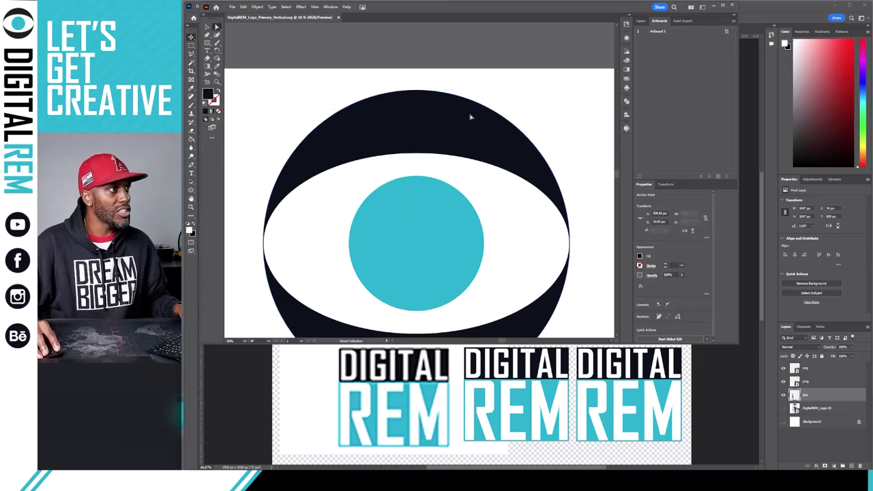
- Try to scale the whole dark eye shape up slightly about its centre, and undo the resize
click(525, 102)
click(499, 131)
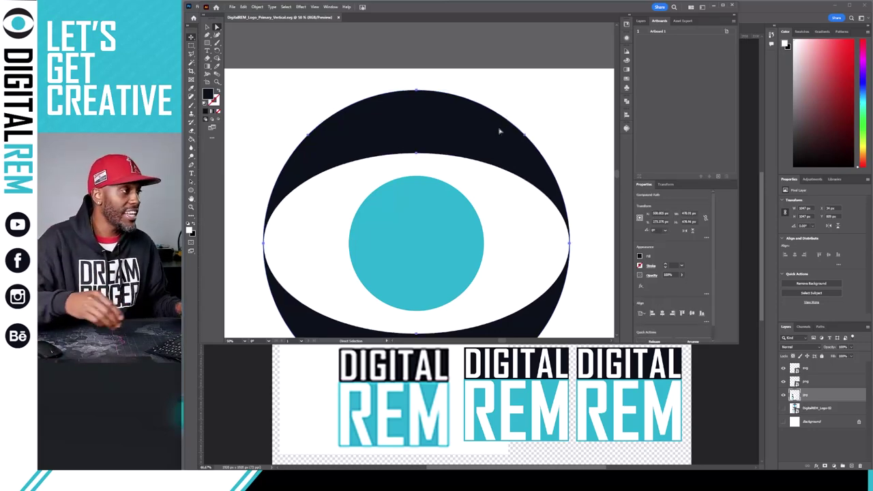
key(v)
key(ctrl+h)
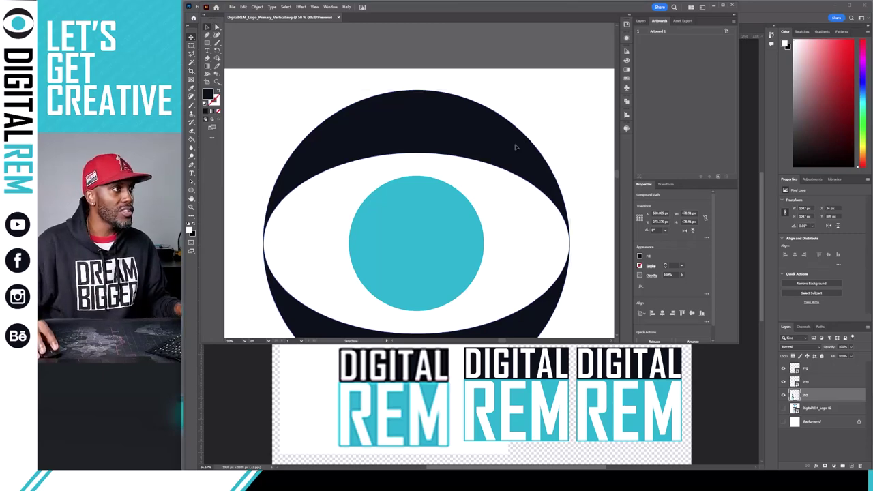
key(ctrl+shift+a)
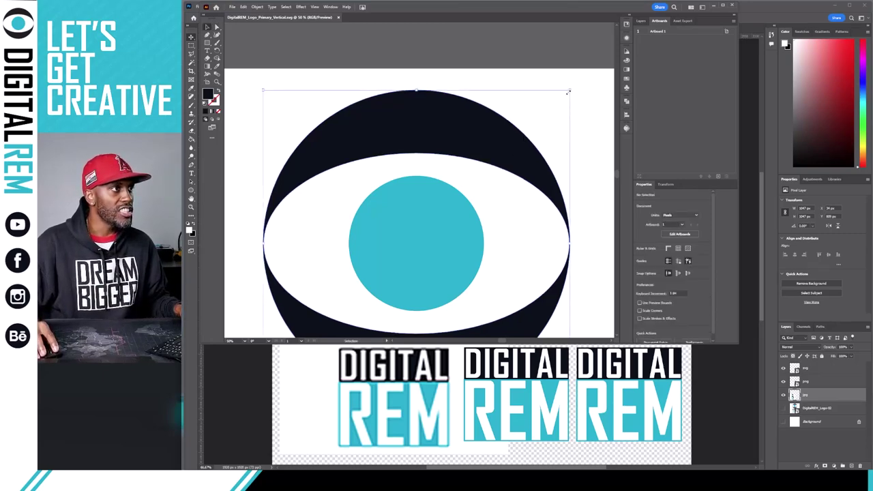
drag(568, 92, 582, 75)
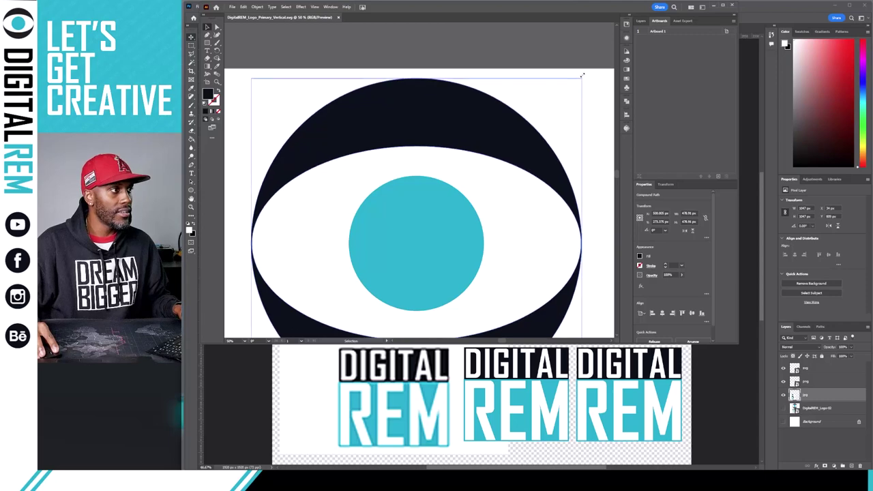
key(ctrl+z)
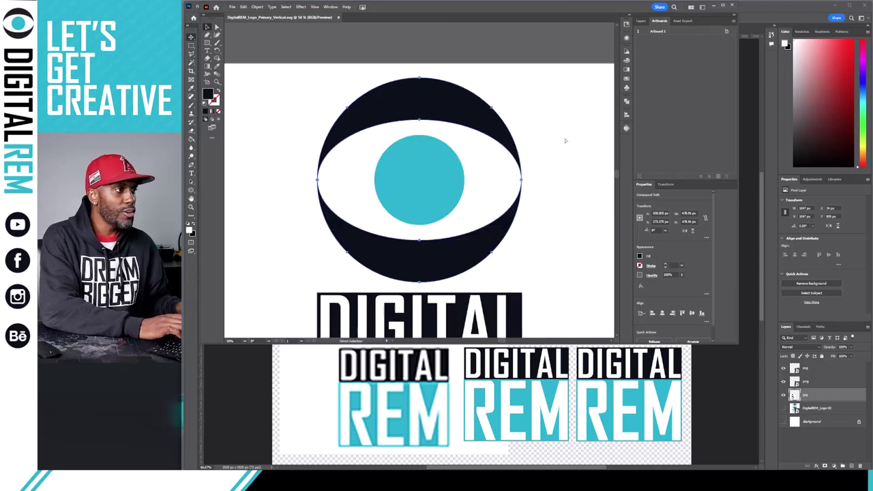
- Select all of the SVG logo's artwork to show its vector outlines, and clear the selection
key(ctrl+minus)
key(v)
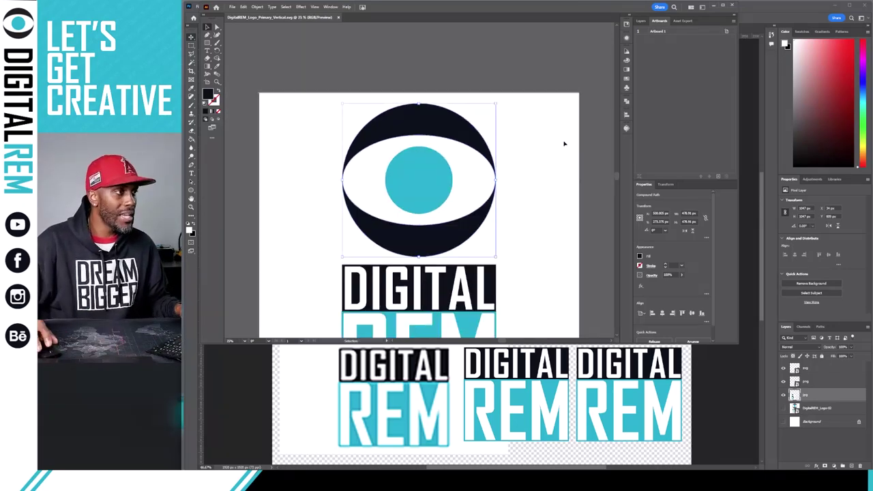
click(544, 153)
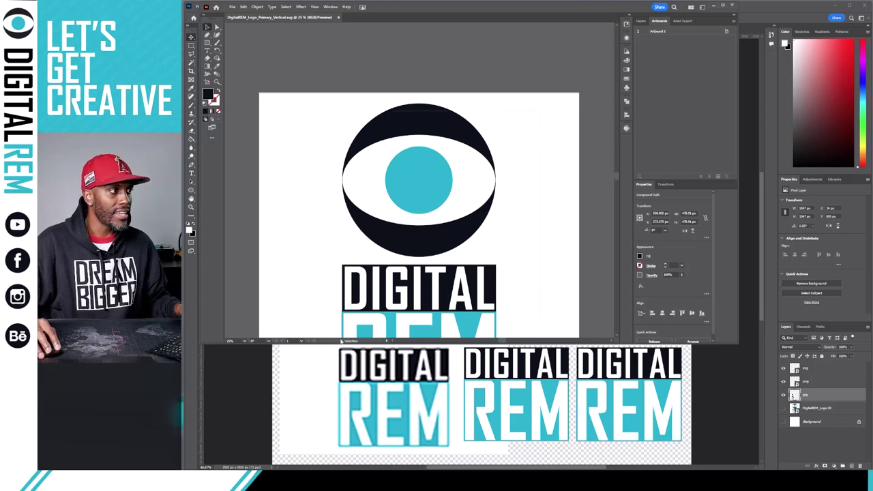
scroll(341, 339, down, 1)
key(ctrl+a)
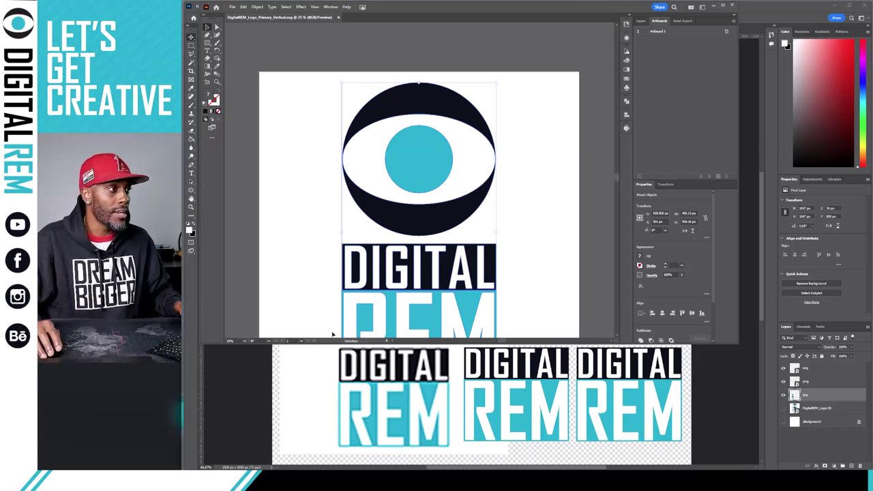
key(ctrl+shift+a)
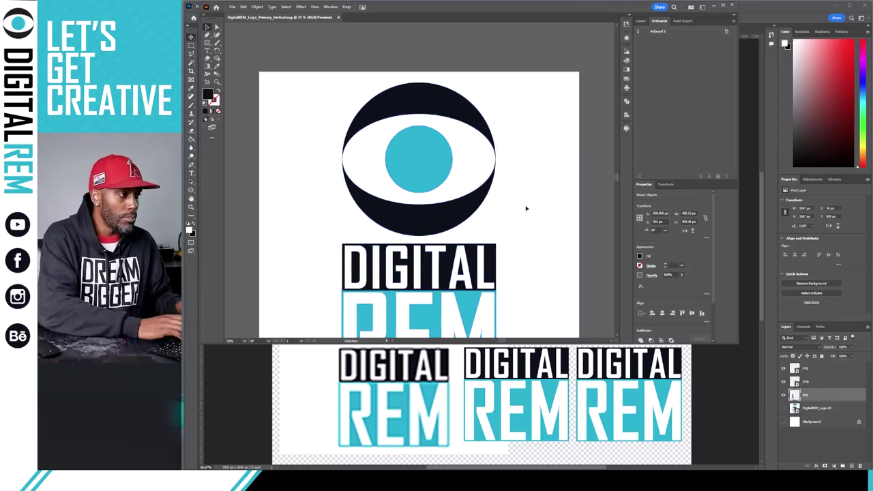
- View the whole SVG logo on its artboard and select its dark eye shape
key(ctrl+minus)
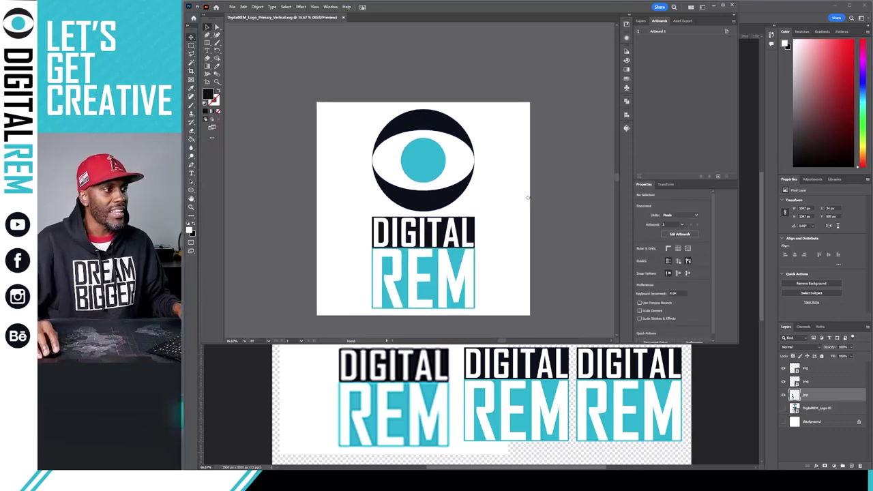
drag(528, 197, 533, 192)
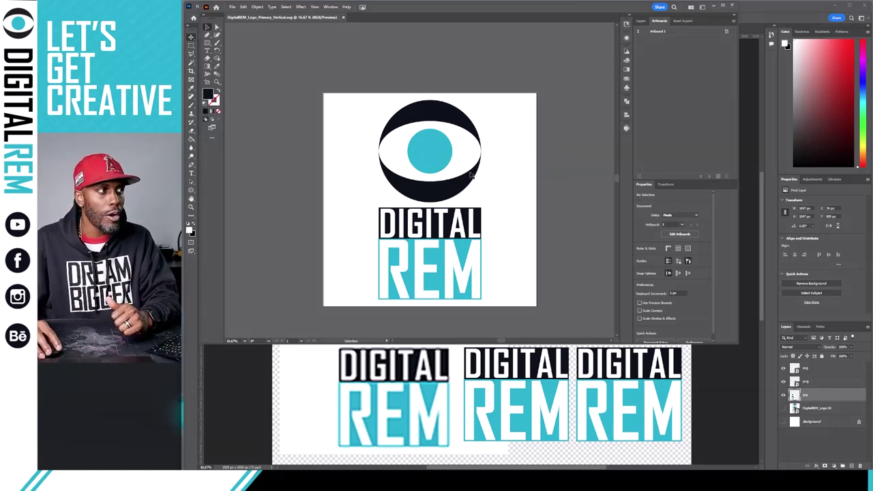
click(488, 132)
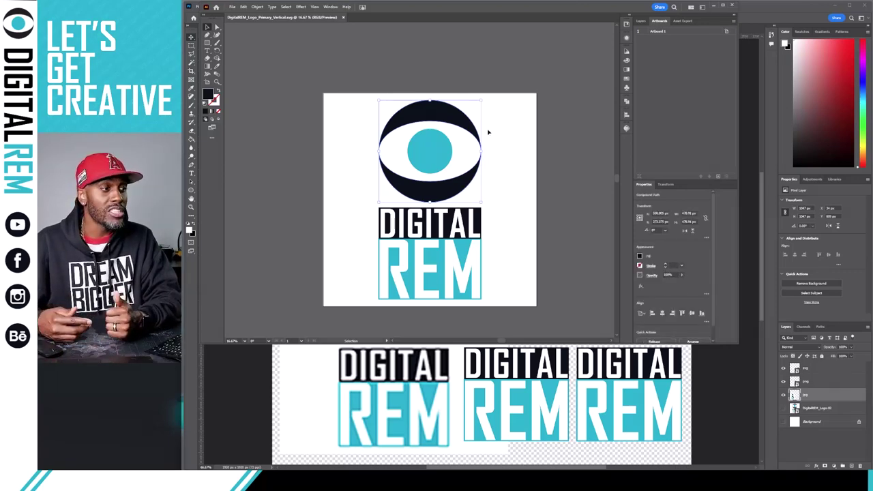
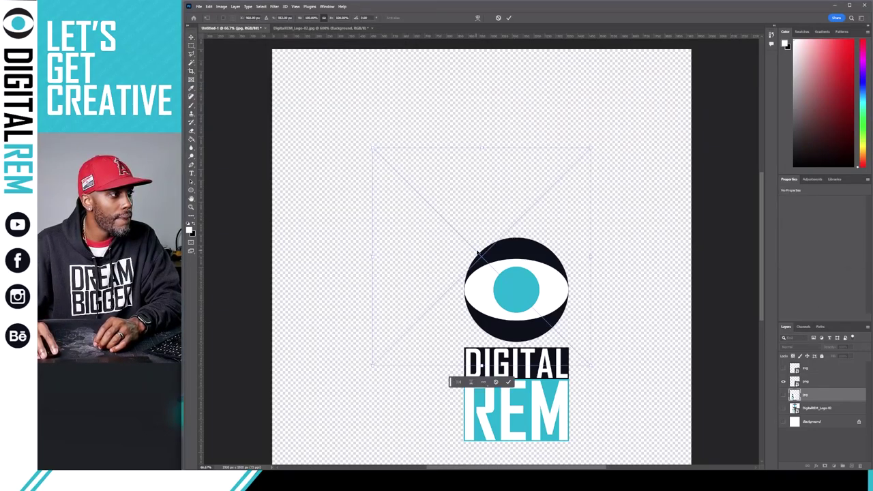
- In Photoshop, place the DigitalREM_Logo_Alternate_Vertical PNG to the left of the primary PNG logo and space the two logos farther apart
drag(479, 254, 391, 334)
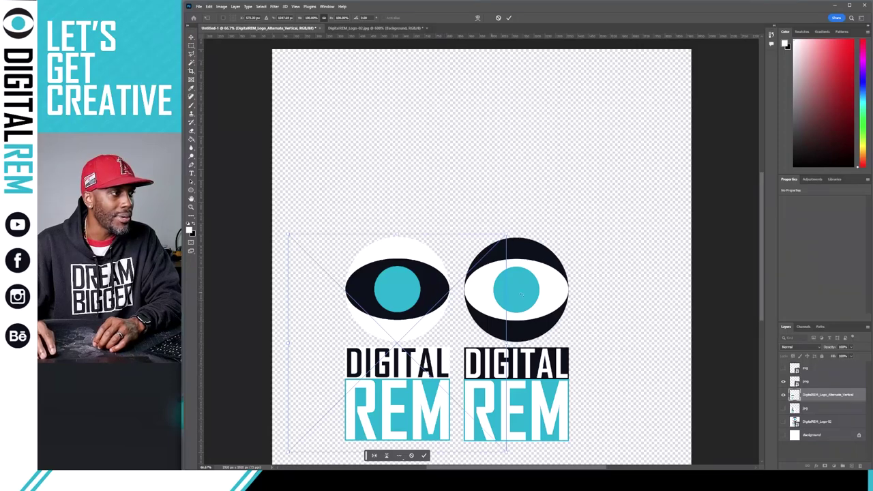
key(Return)
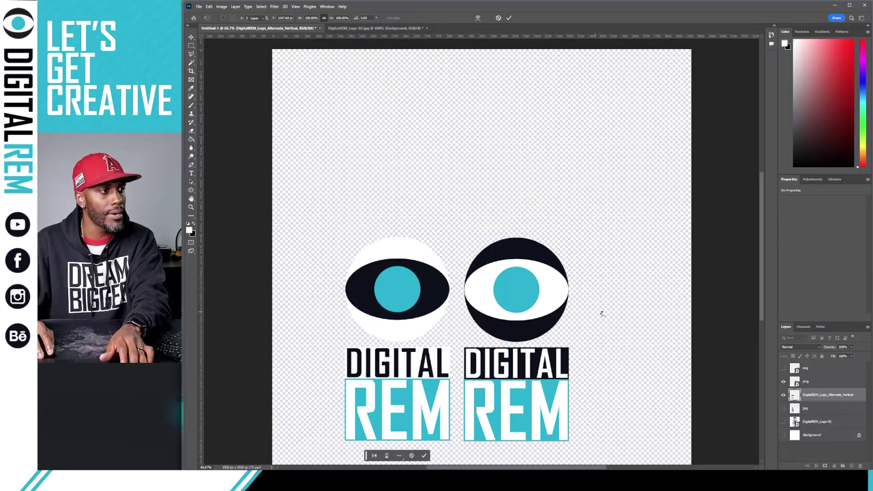
ctrl+click(818, 408)
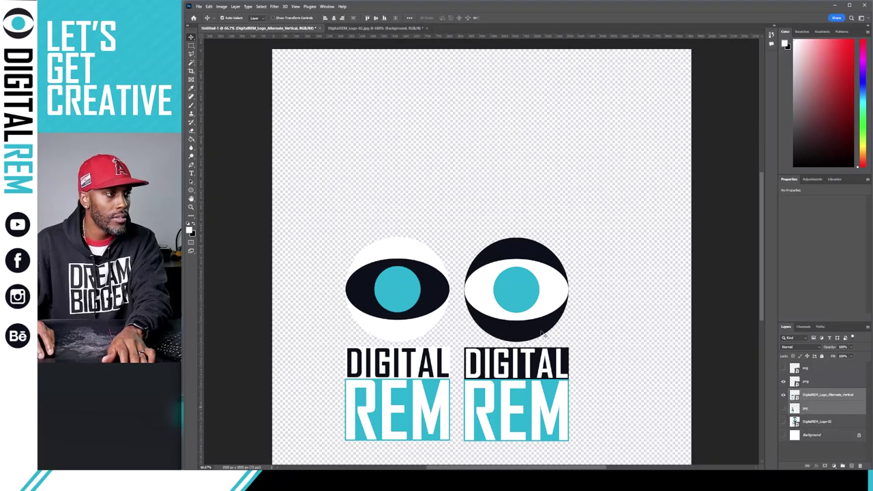
drag(536, 330, 586, 329)
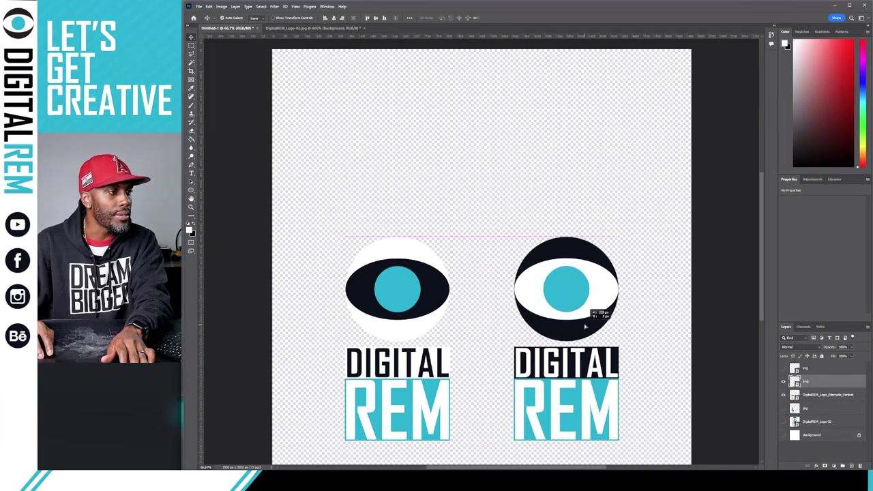
click(439, 322)
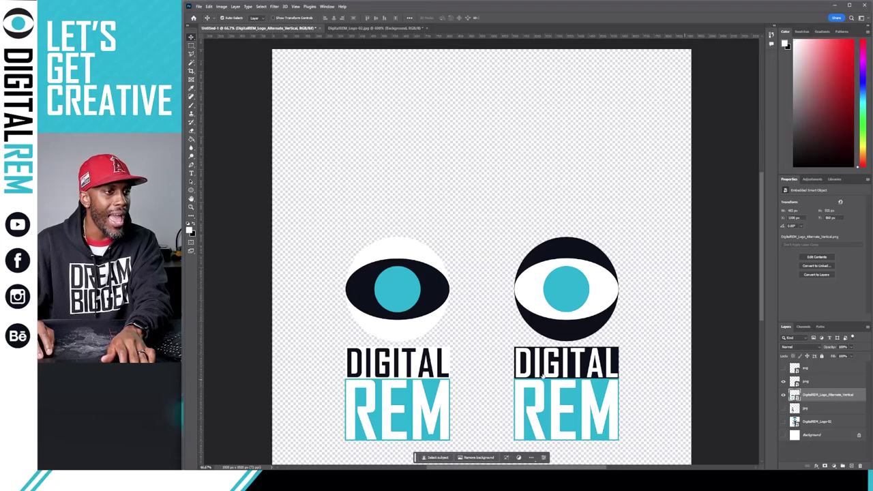
drag(430, 328, 438, 330)
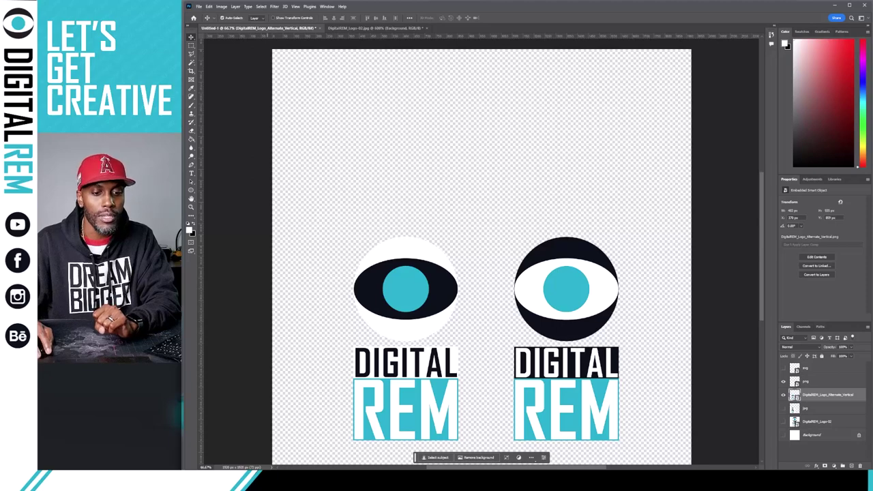
- Place DigitalREM_Logo_BlackMask_Vertical from the png logo folder's Mask > Black subfolder above the primary logo
key(alt+Tab)
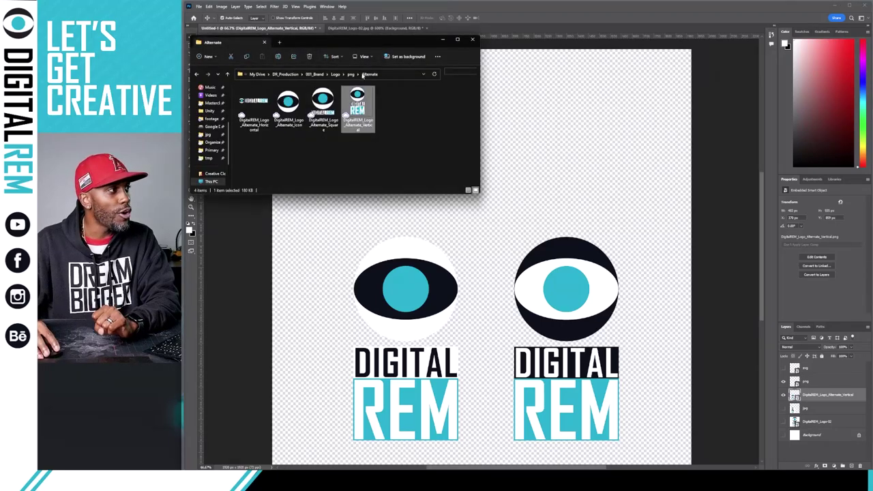
click(362, 75)
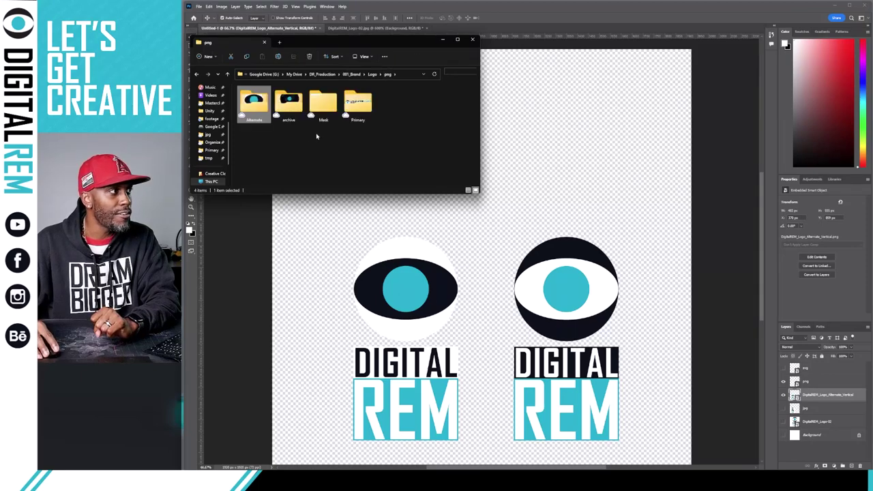
double_click(323, 113)
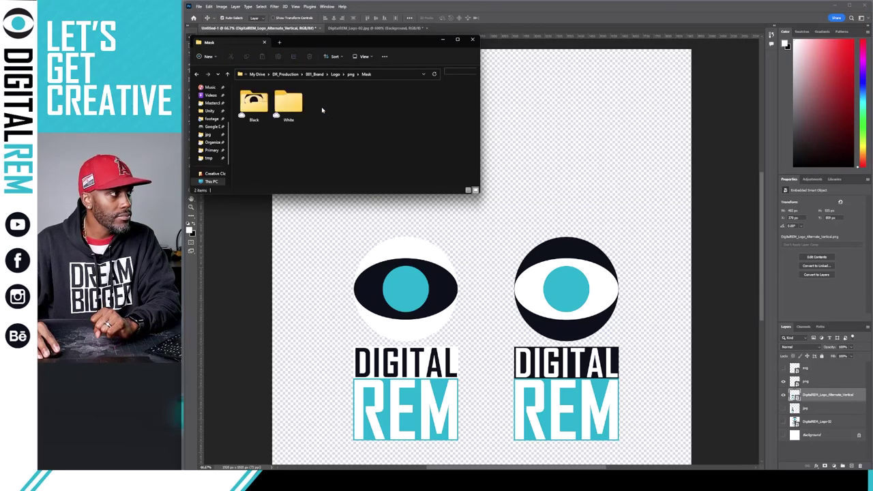
double_click(252, 105)
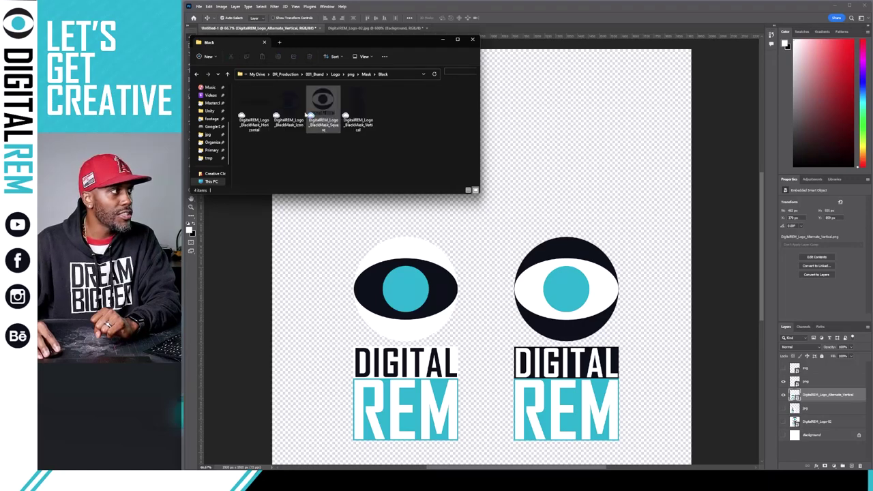
drag(312, 113, 537, 124)
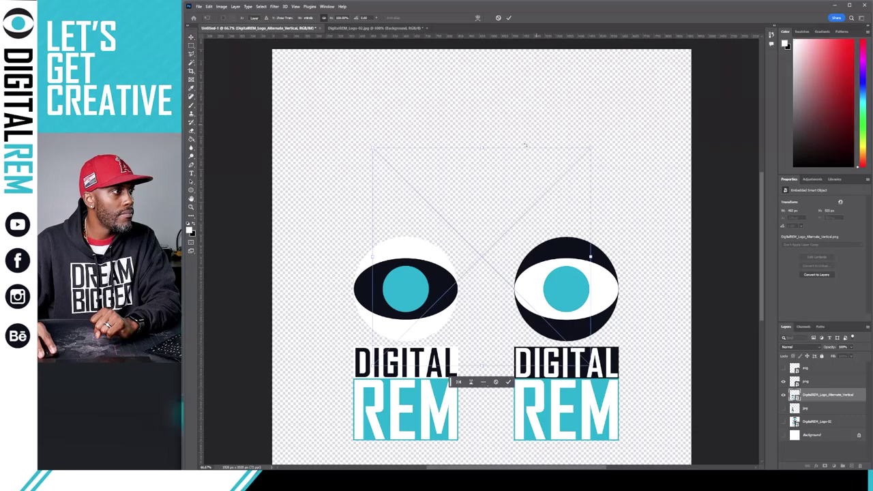
drag(484, 249, 572, 129)
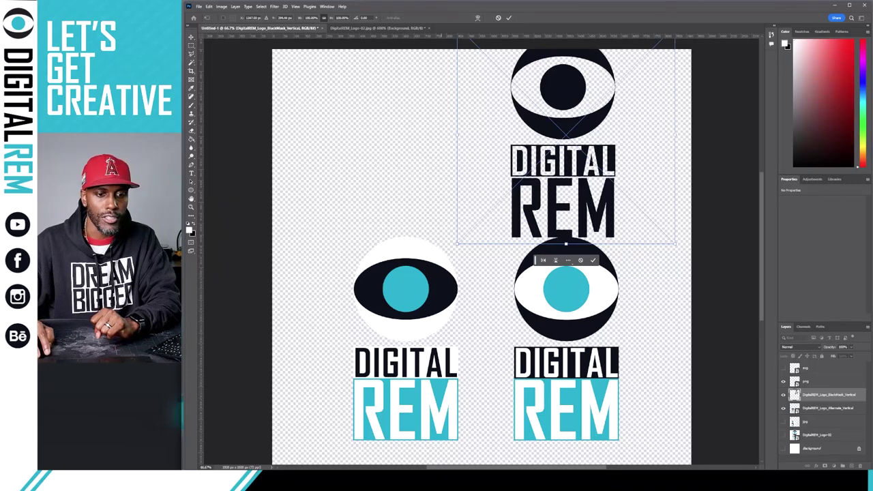
- Browse to the Mask folder's White subfolder and try to place DigitalREM_Logo_WhiteMask_Vertical in the Photoshop document
key(alt+Tab)
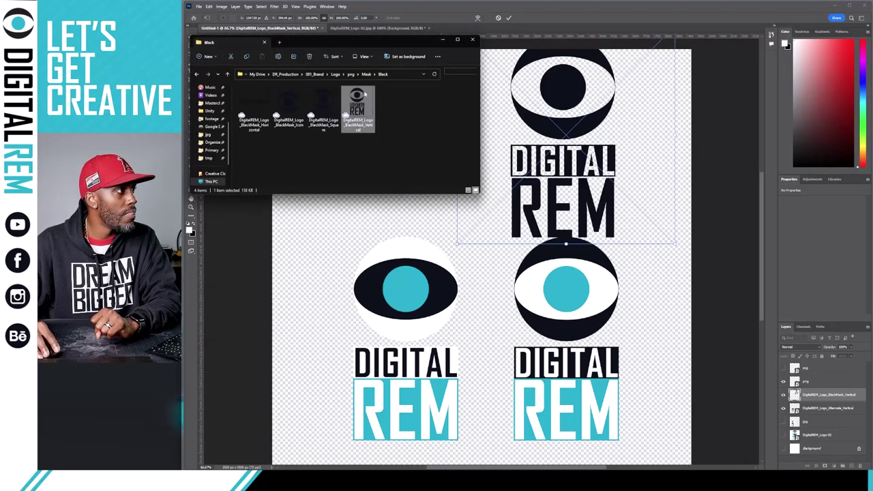
click(367, 74)
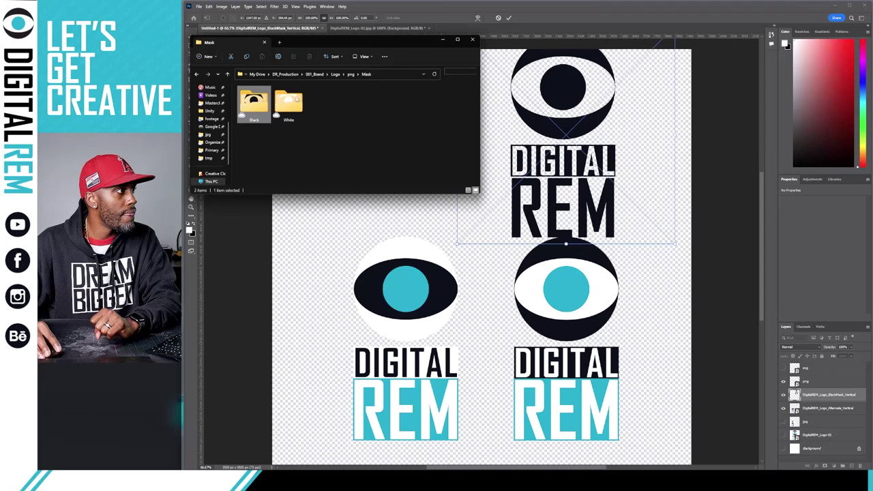
click(293, 99)
double_click(292, 101)
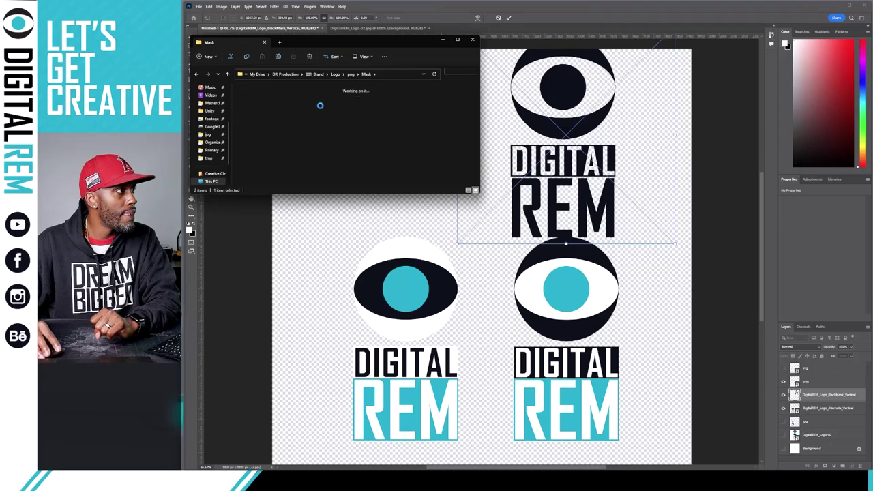
drag(355, 109, 350, 214)
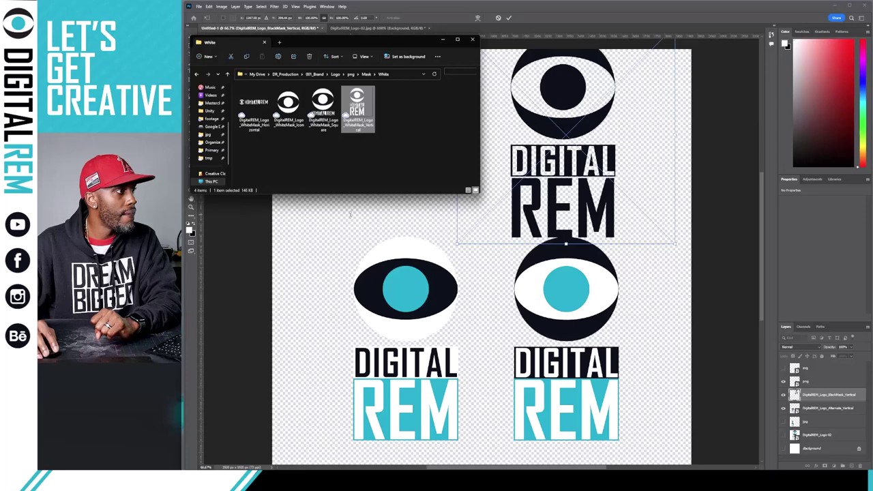
drag(350, 214, 350, 214)
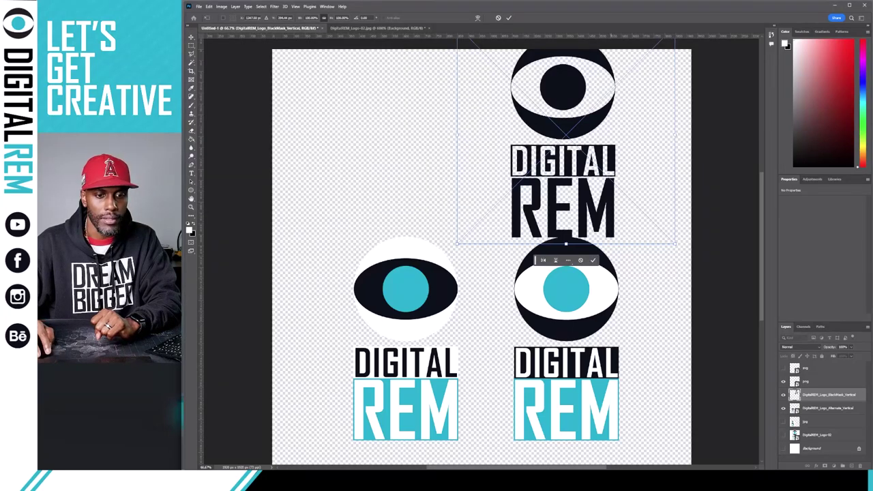
key(alt+Tab)
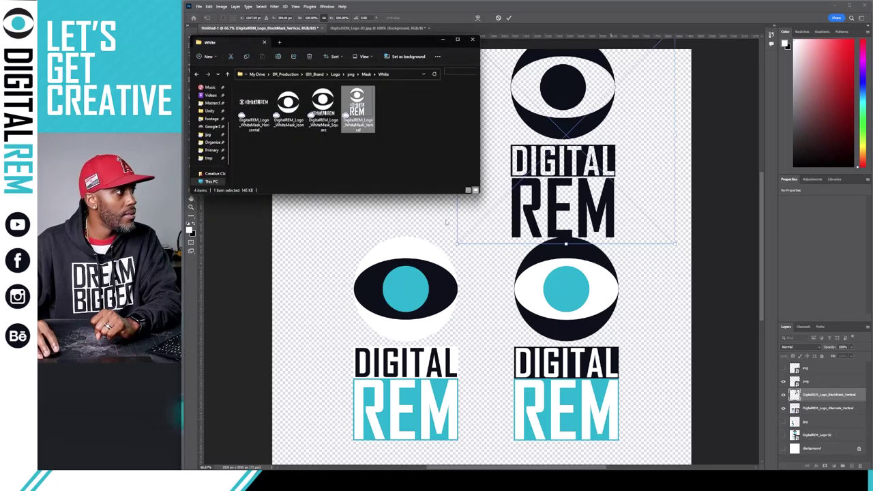
drag(362, 116, 410, 161)
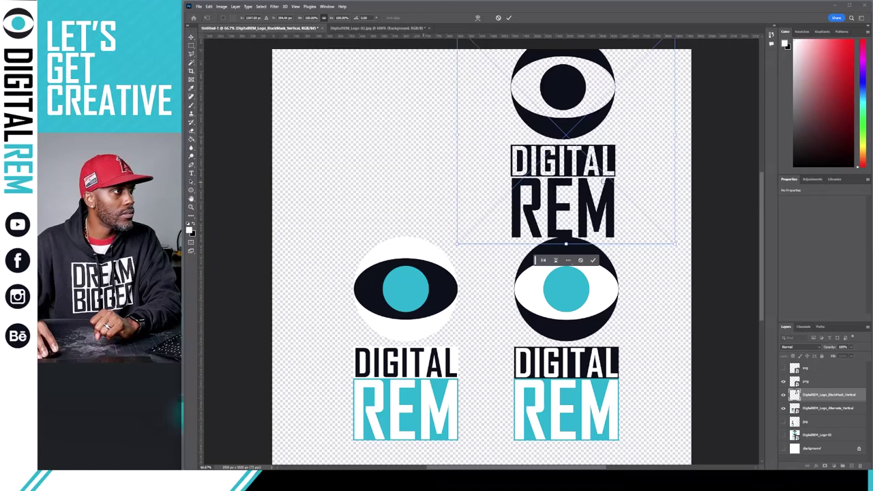
- Commit the black mask logo's placement and place DigitalREM_Logo_WhiteMask_Vertical above the alternate logo
key(Return)
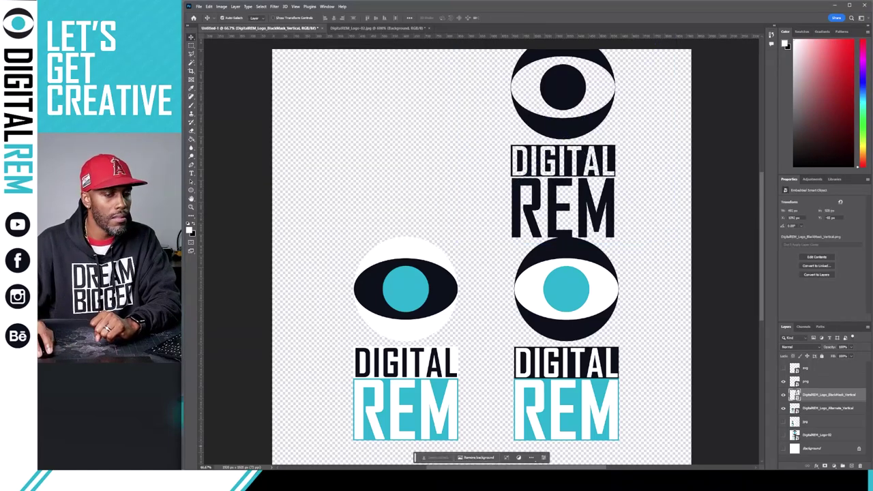
key(alt+Tab)
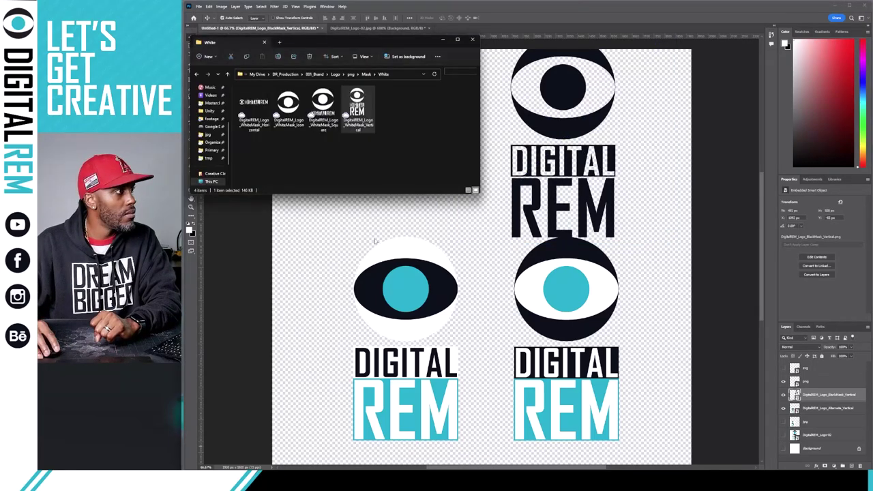
drag(356, 101, 374, 224)
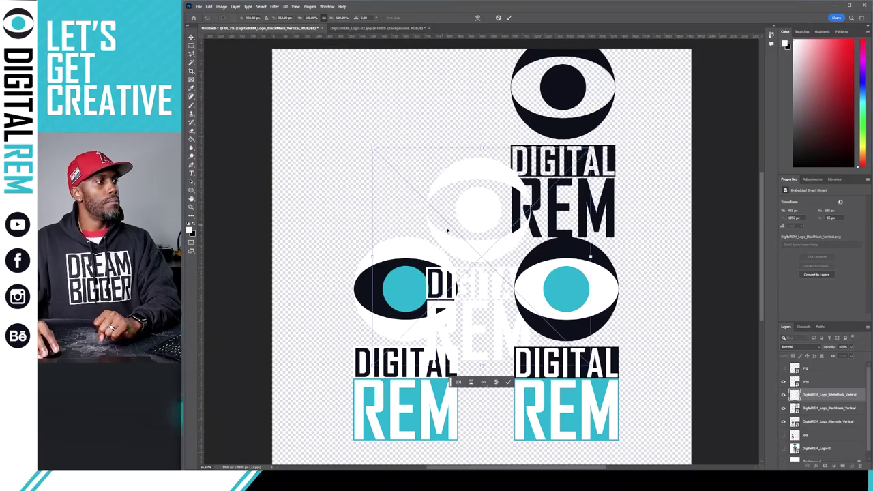
drag(440, 204, 441, 178)
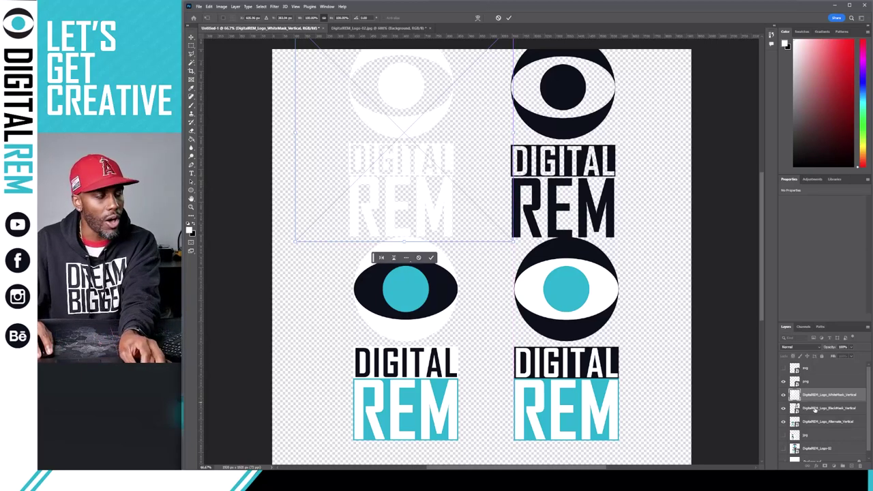
- Select the png, white mask, black mask and alternate logo layers and move all four logos down until the upper pair fits inside the canvas
shift+click(815, 408)
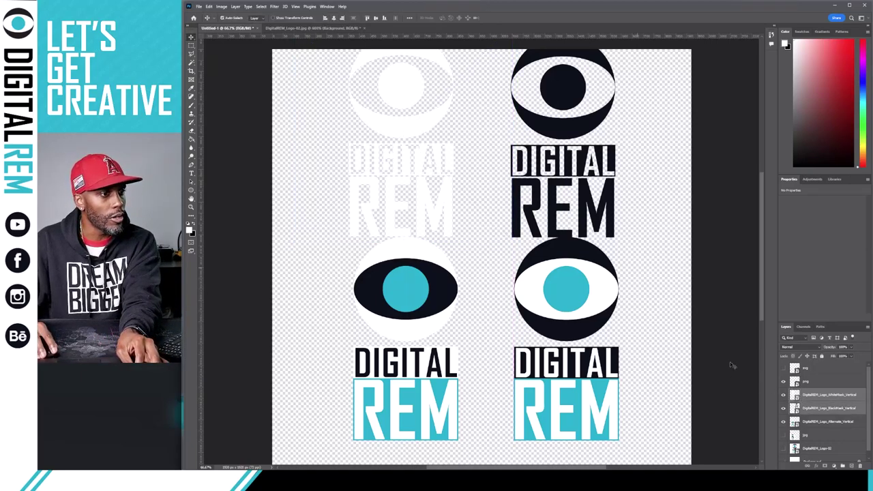
drag(616, 224, 617, 230)
click(824, 396)
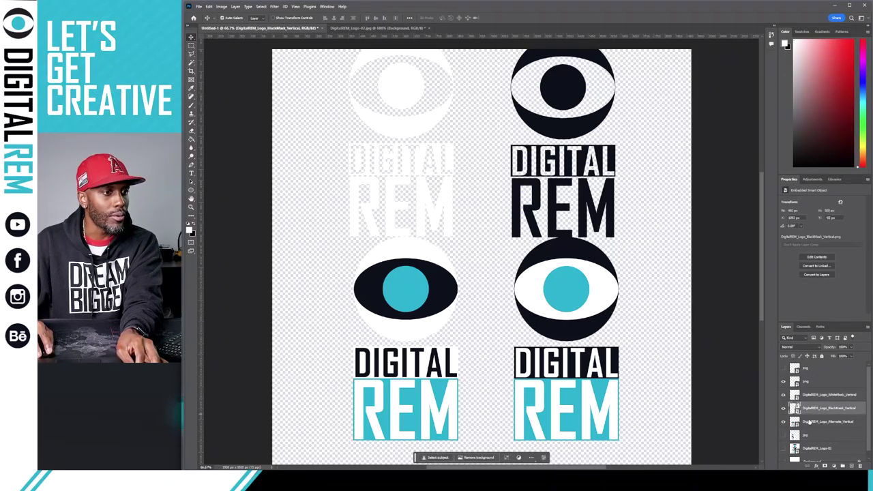
click(803, 421)
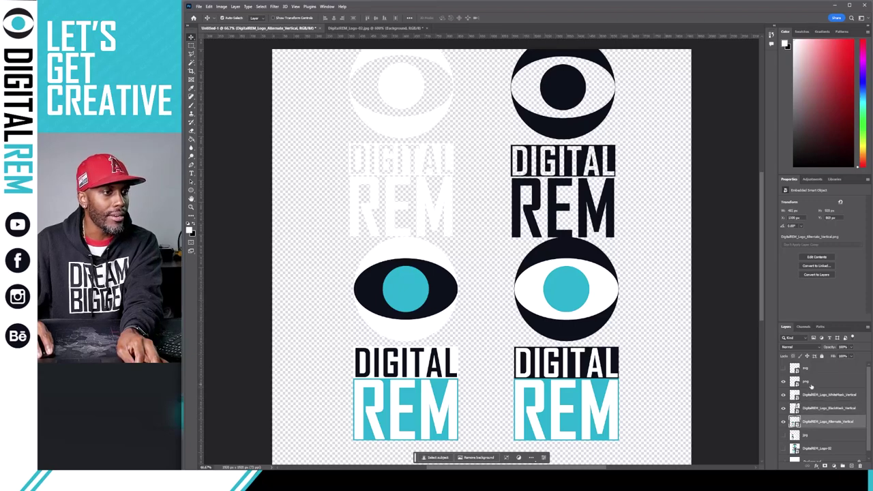
click(812, 386)
shift+click(812, 422)
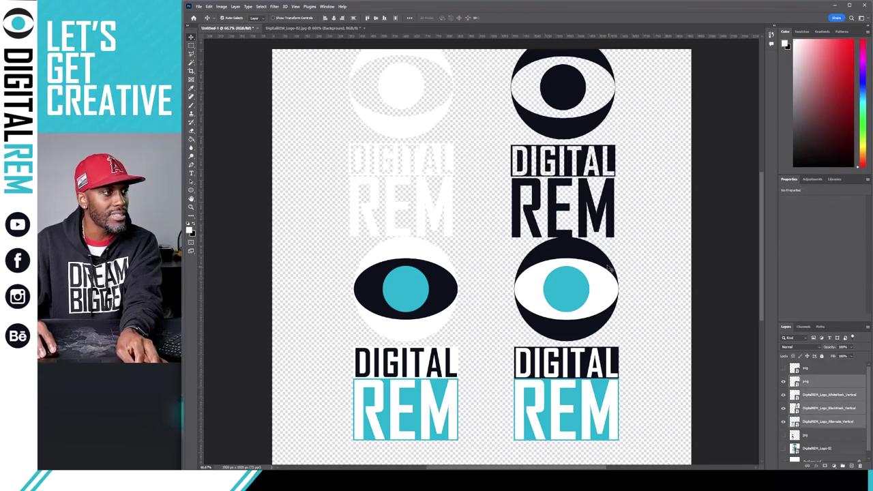
drag(590, 230, 584, 244)
key(shift+Left)
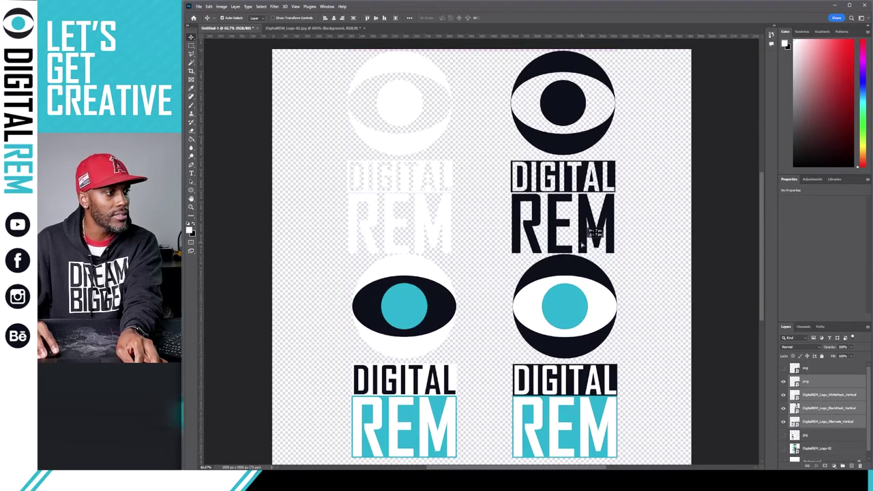
key(shift+Down)
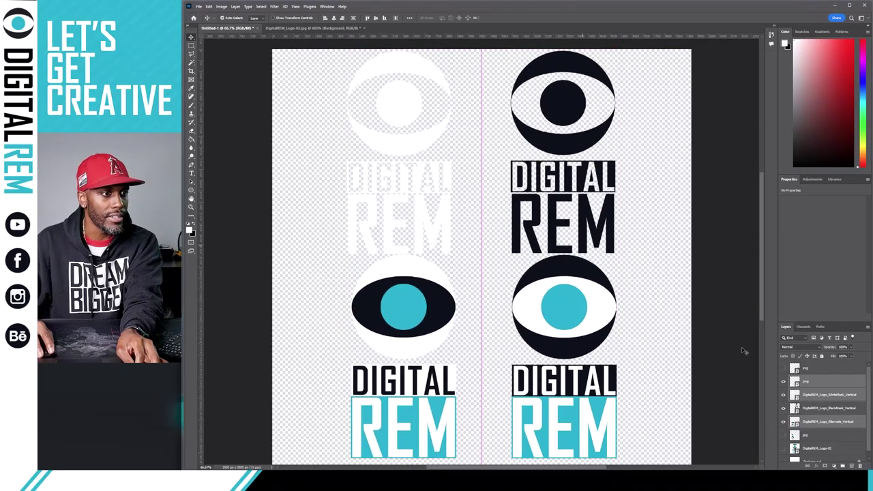
key(Right)
- Select the black mask and white mask logo layers and move both up slightly to separate them from the lower logos
click(812, 410)
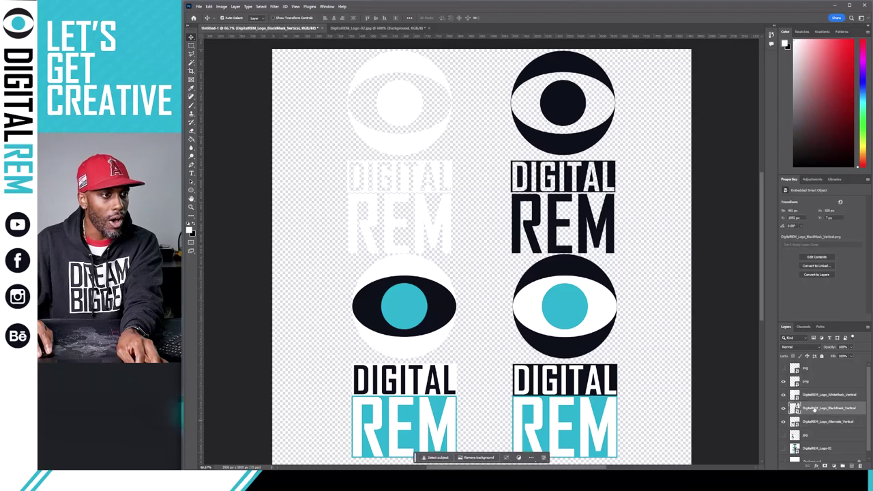
shift+click(601, 241)
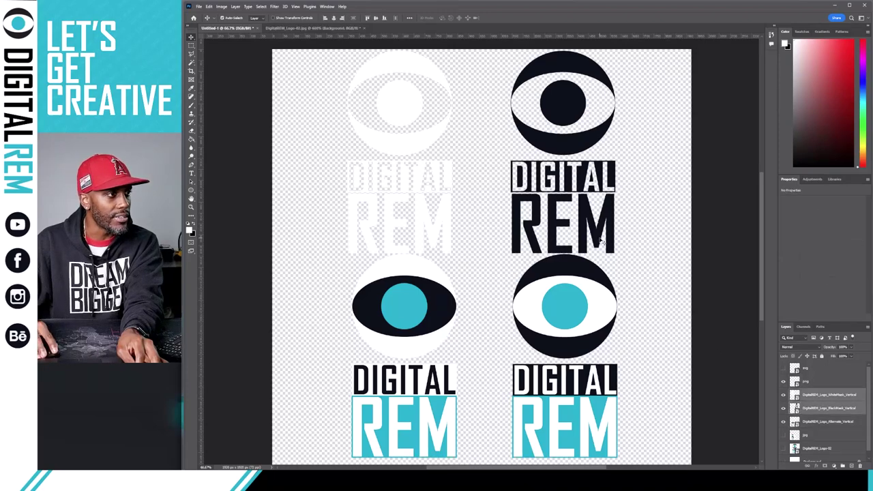
drag(601, 241, 598, 221)
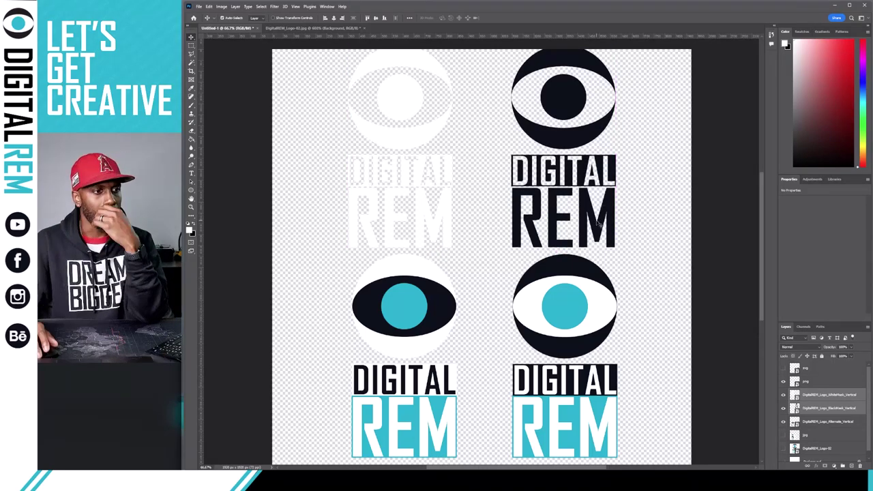
- Add a new layer just above the hidden background, fill it with white using the Paint Bucket, and refill it with black
scroll(836, 406, down, 1)
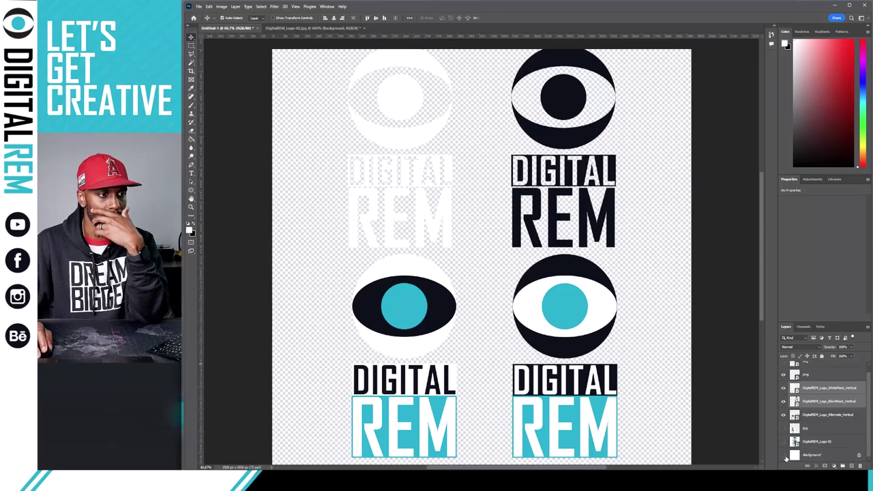
click(847, 465)
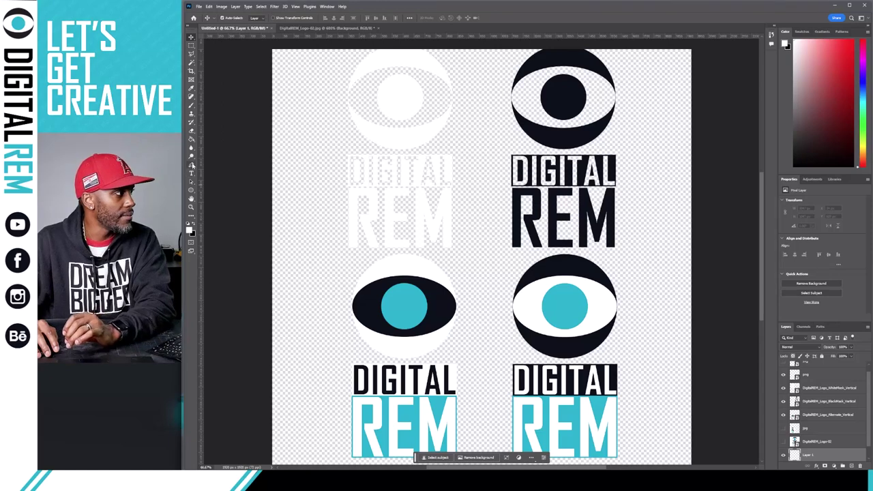
click(192, 142)
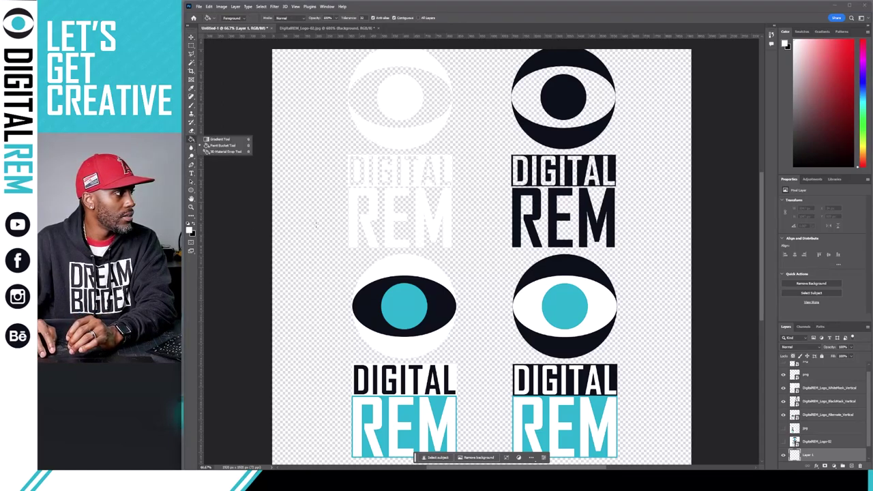
click(215, 145)
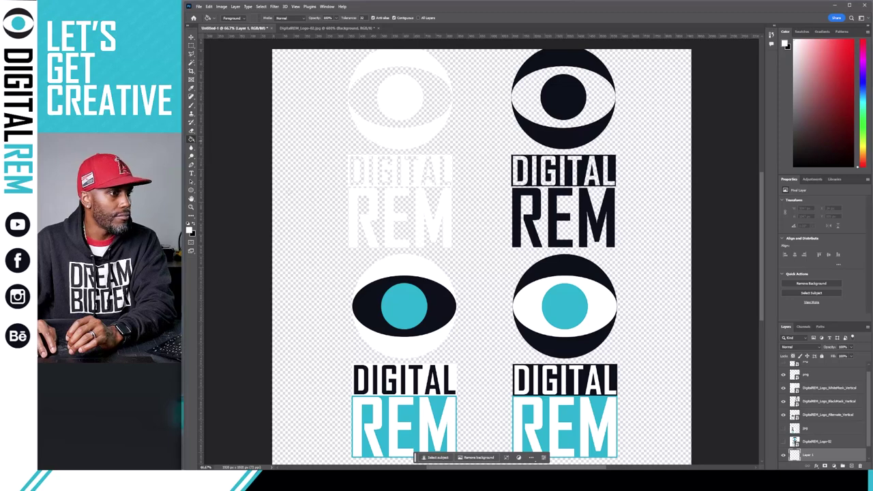
click(290, 193)
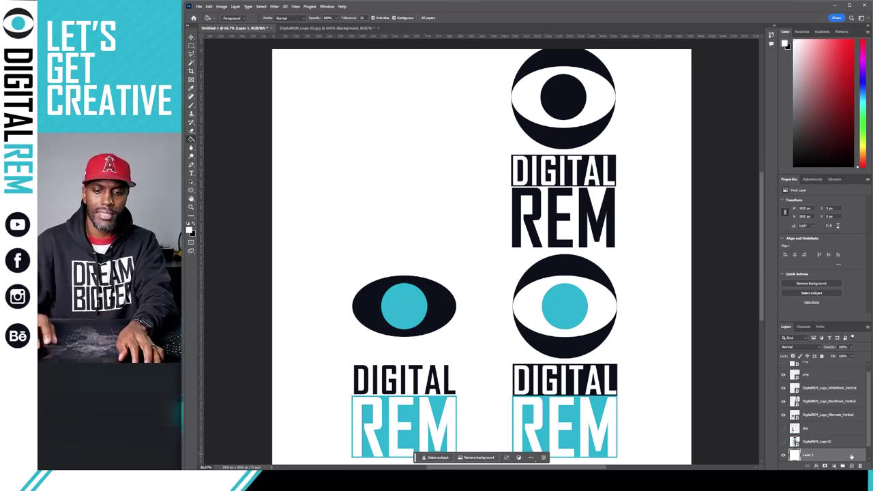
key(ctrl+BackSpace)
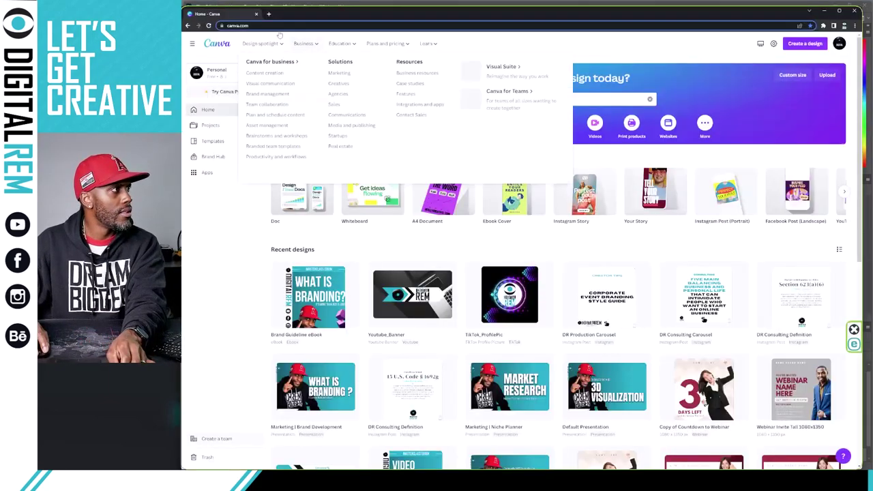
- Switch to Chrome and search Google for "desktop images" in a new tab
key(ctrl+t)
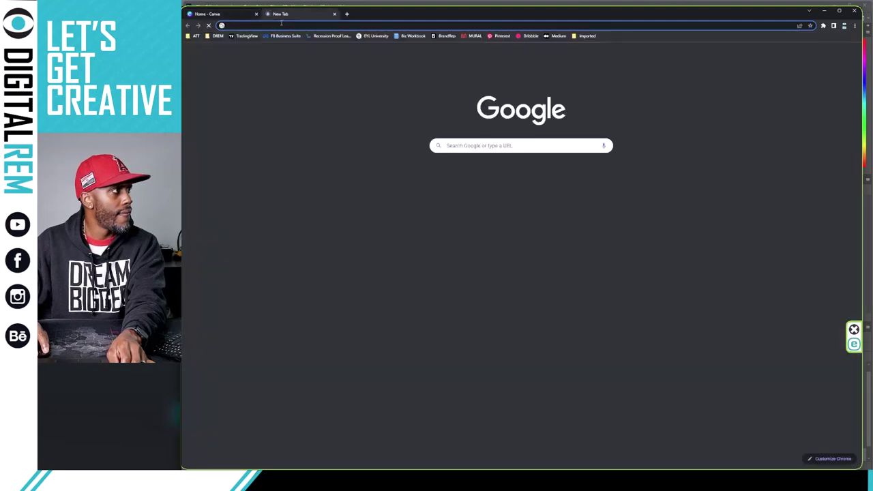
click(282, 25)
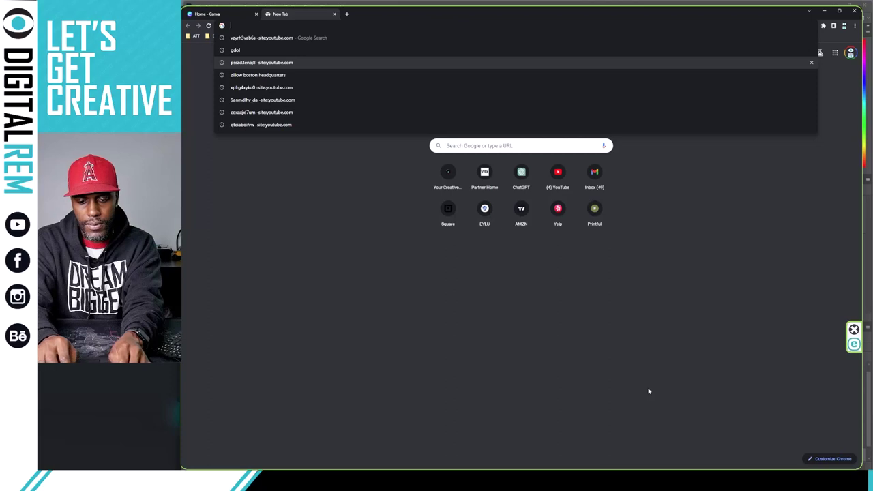
text(B)
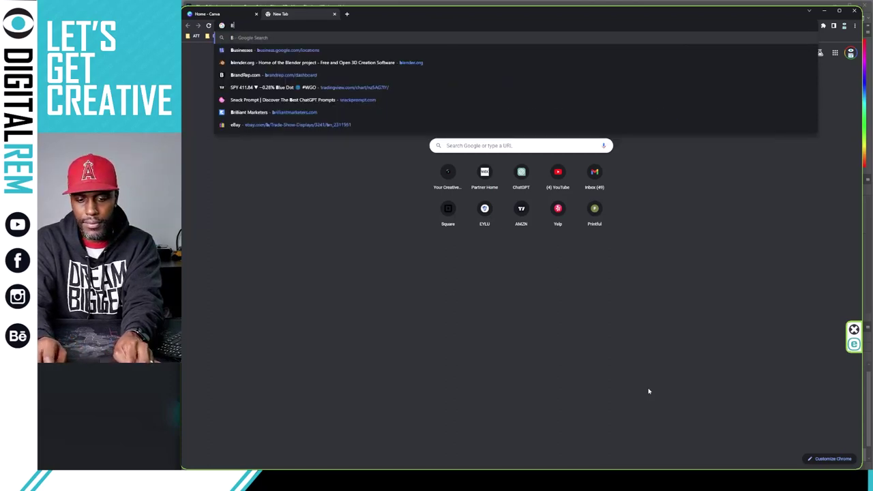
key(BackSpace)
key(Escape)
text(de)
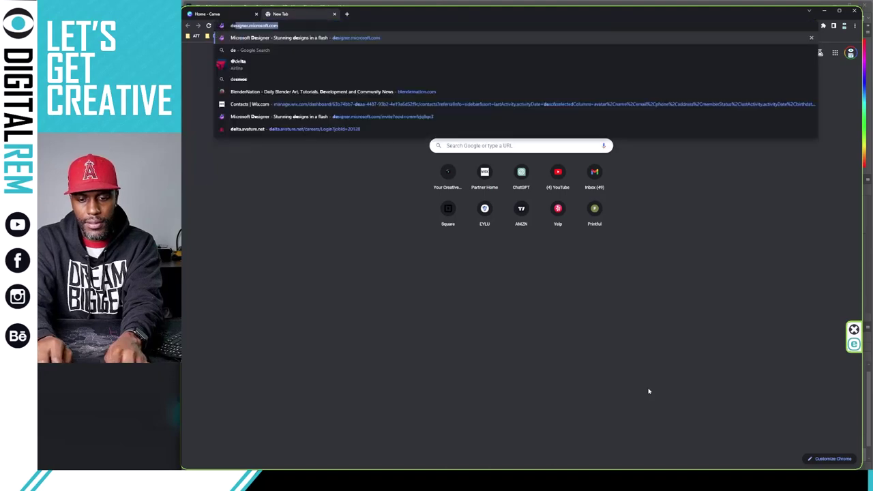
text(sktop images)
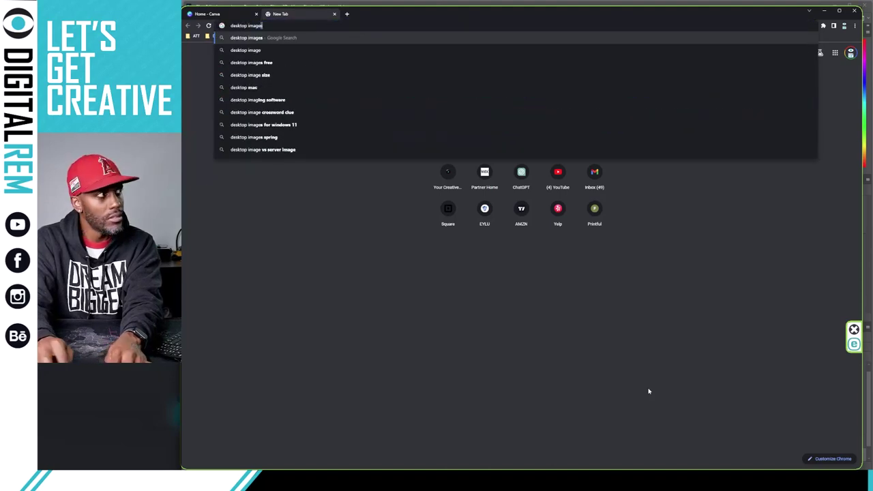
key(Return)
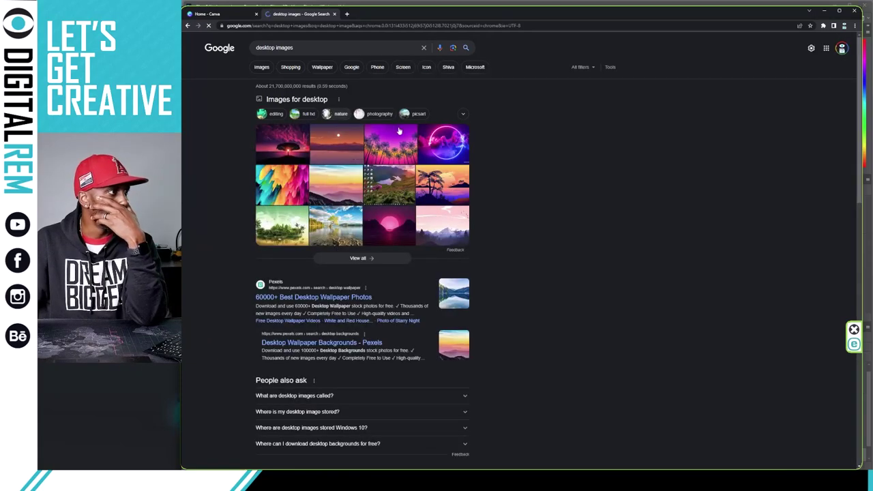
- Preview the neon ring image from the search results and open the related Wallpaper Cave neon ring image's preview
click(439, 144)
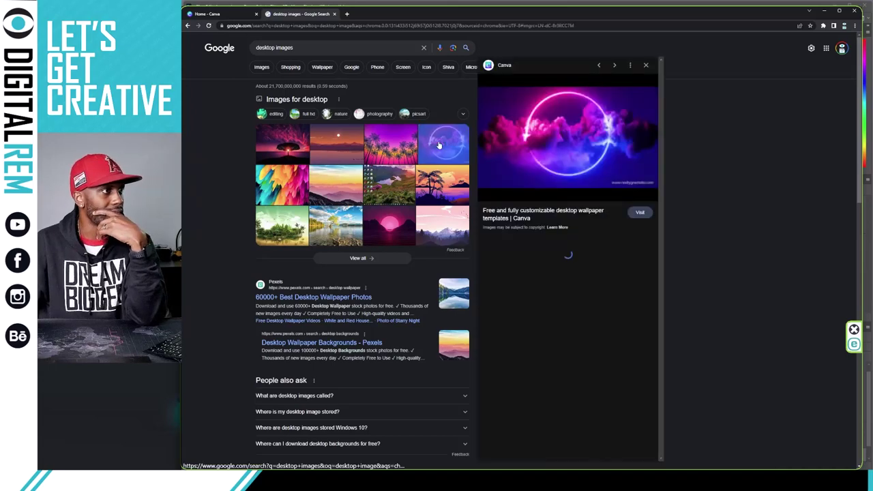
right_click(567, 130)
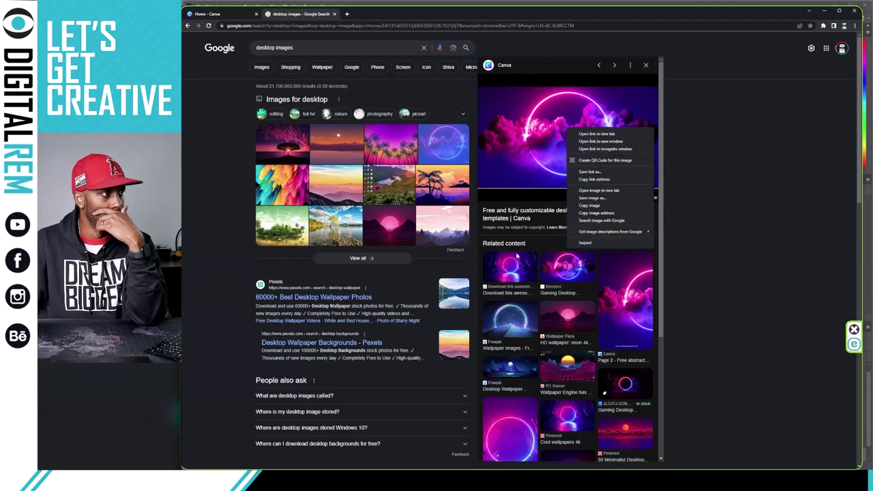
click(516, 256)
click(515, 262)
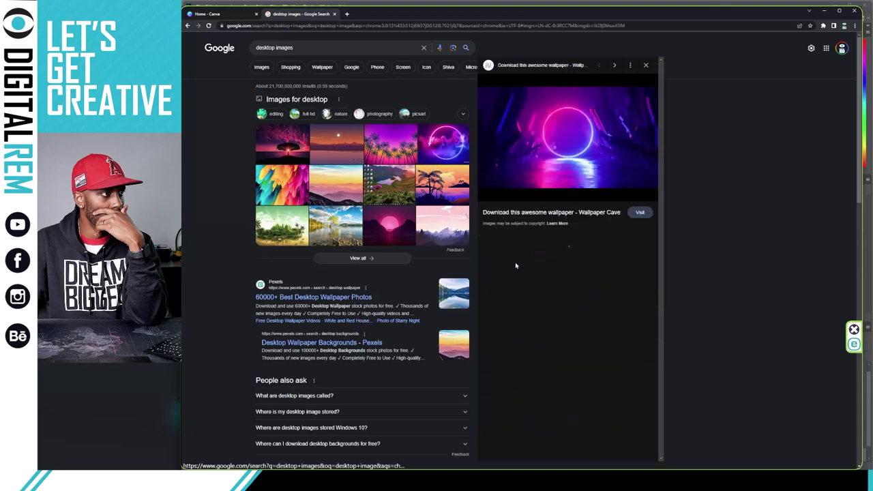
- Open the Wallpaper Cave neon ring image in its own browser tab and copy the image
right_click(542, 145)
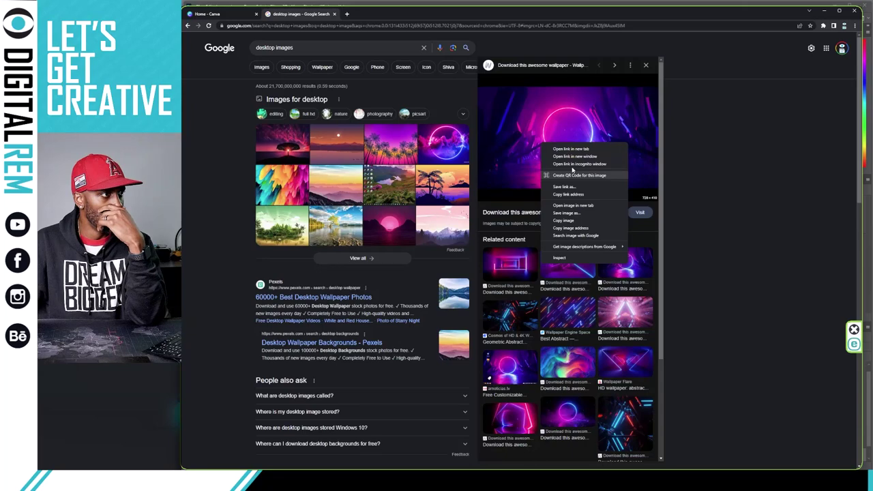
click(555, 206)
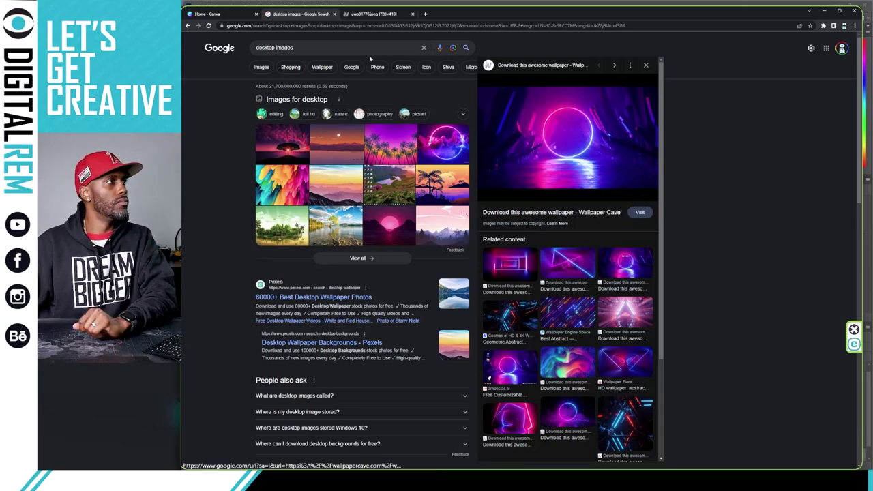
click(369, 15)
right_click(502, 238)
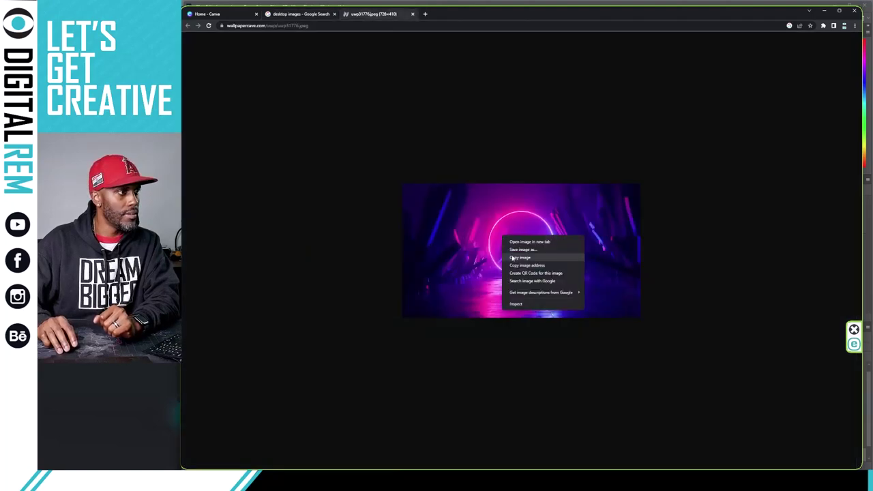
click(517, 257)
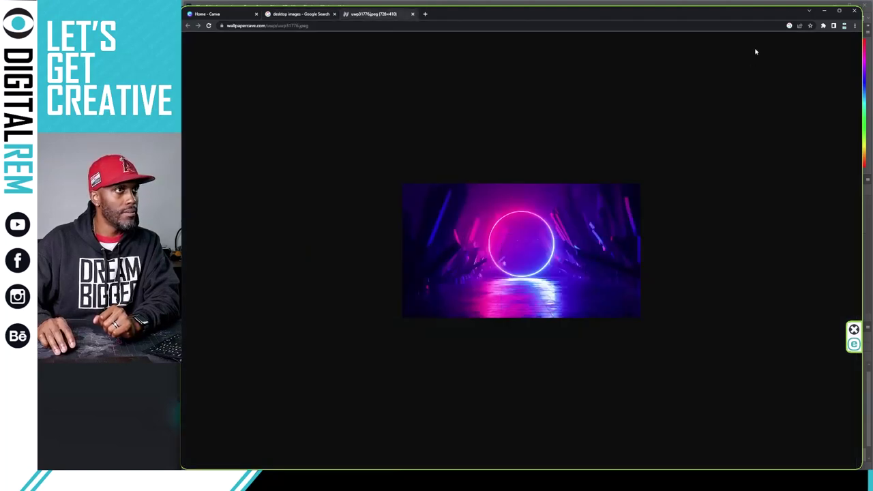
- Return to Photoshop, paste the neon ring wallpaper above the black layer, and scale it up until it covers the whole canvas
click(824, 10)
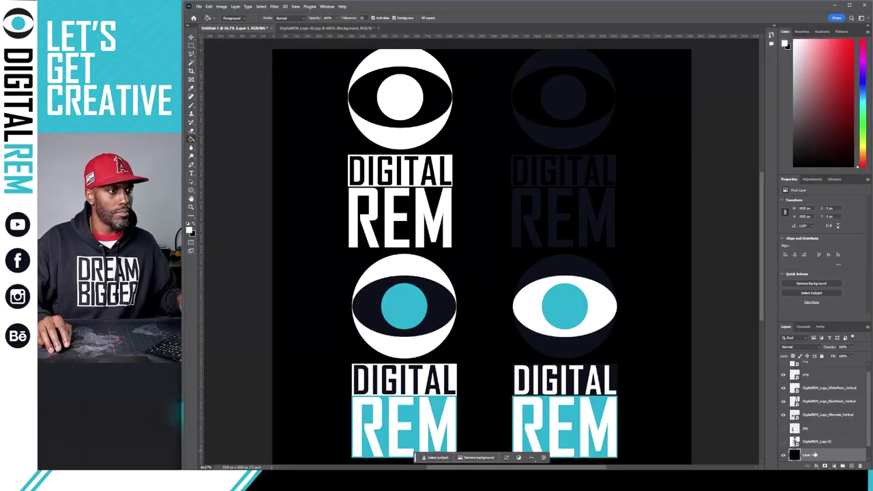
key(ctrl+v)
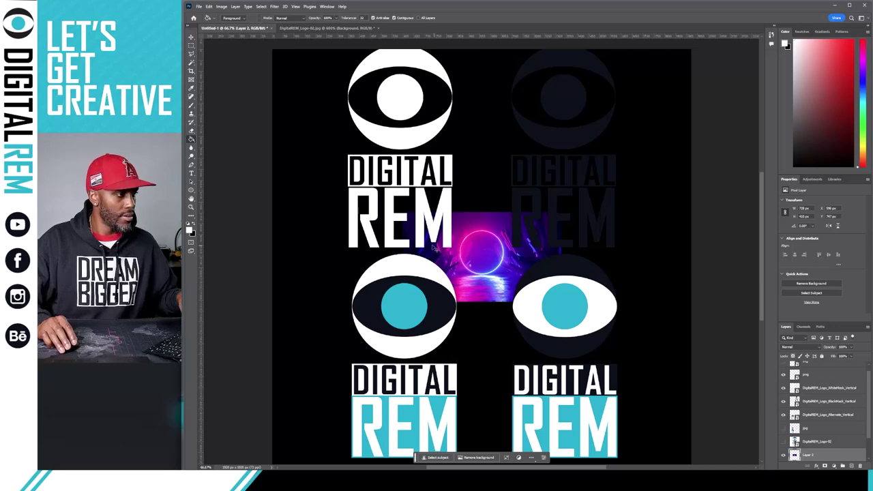
key(ctrl+t)
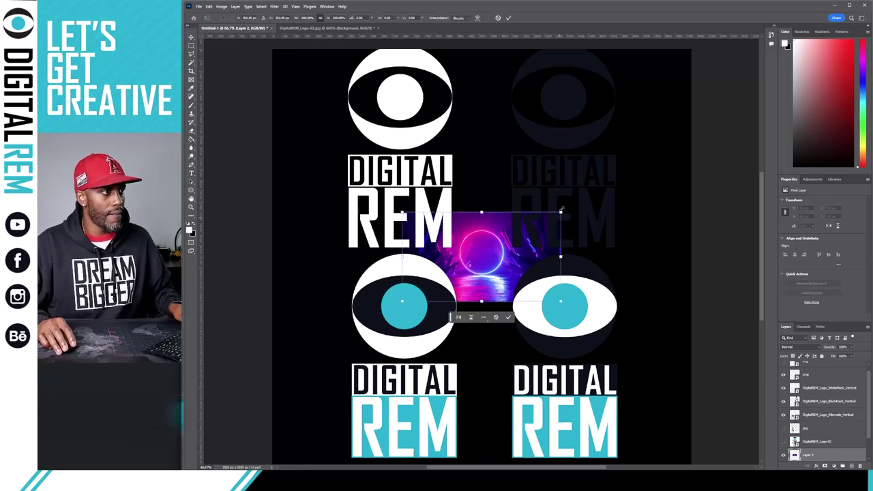
drag(561, 213, 710, 48)
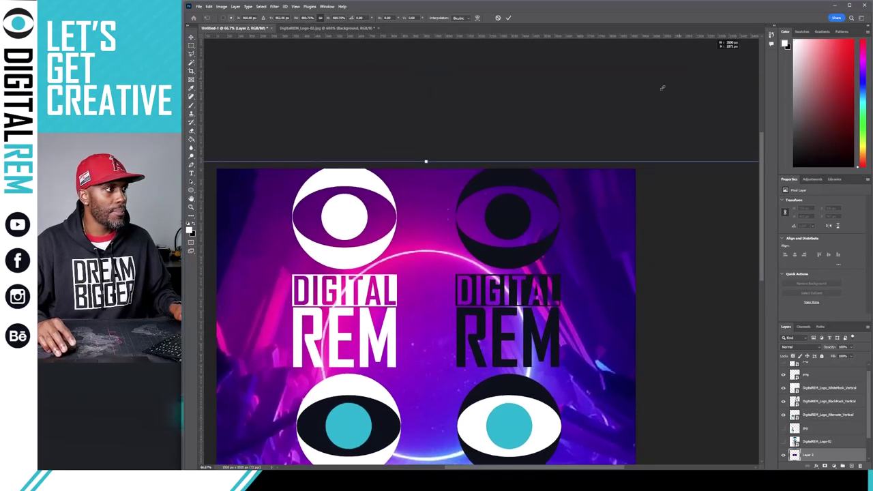
key(Return)
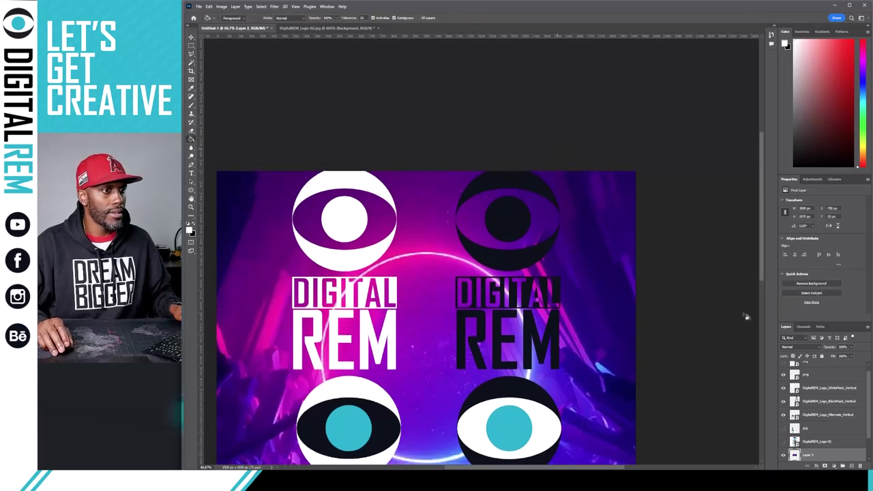
- Examine how the four logo versions read against the neon wallpaper, selecting the alternate logo layer along the way
scroll(747, 316, down, 2)
scroll(754, 368, down, 1)
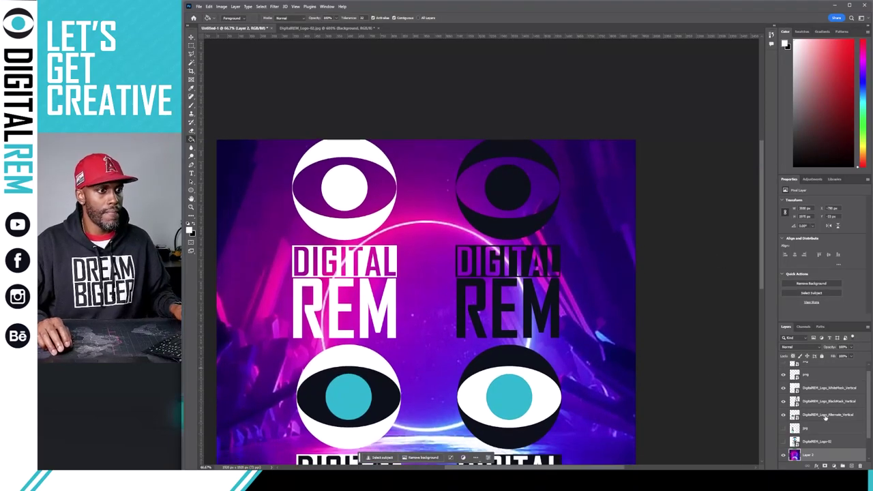
click(827, 415)
scroll(411, 313, down, 1)
scroll(411, 313, down, 3)
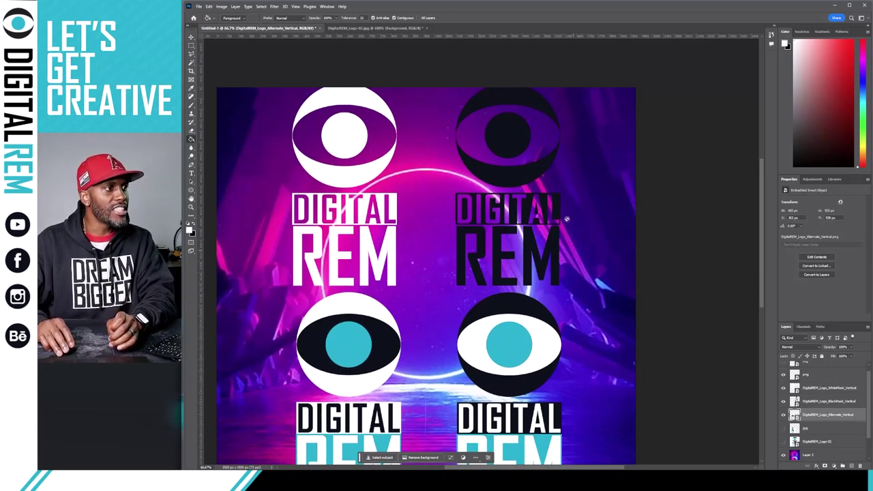
scroll(537, 213, down, 1)
scroll(536, 214, down, 3)
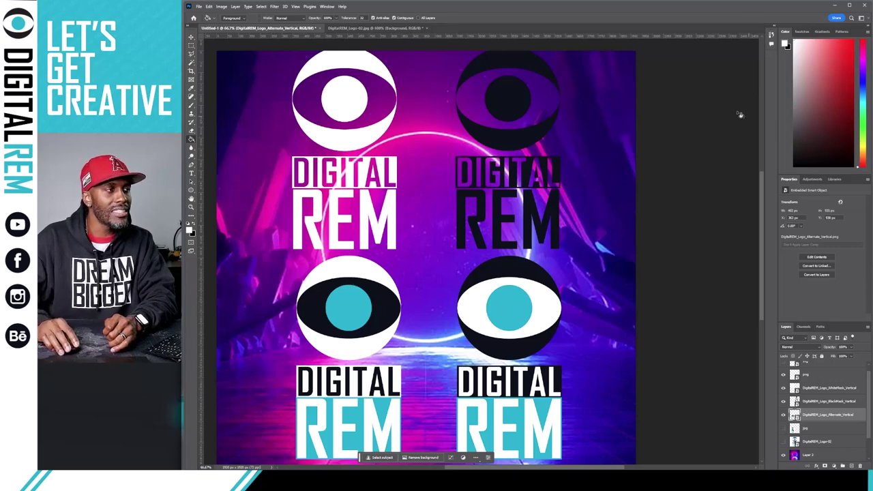
- Move the black layer above the neon wallpaper layer and adjust its opacity to darken the wallpaper behind the logos
scroll(814, 423, down, 2)
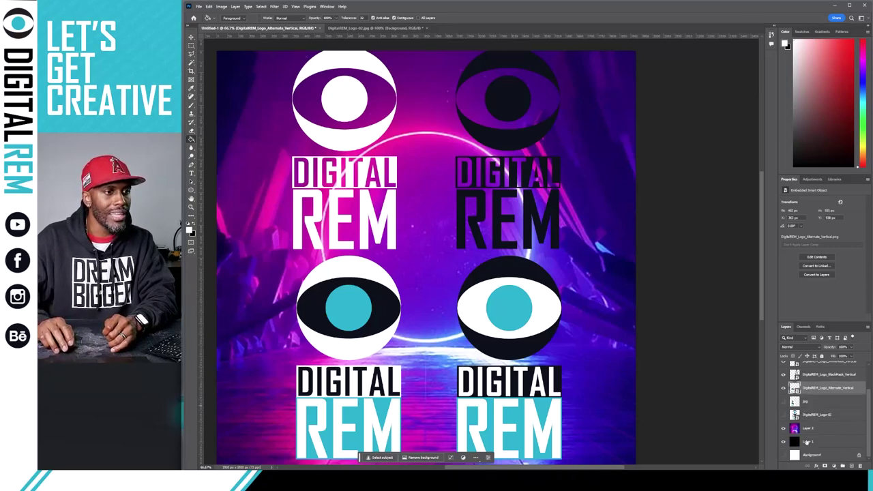
drag(808, 442, 809, 429)
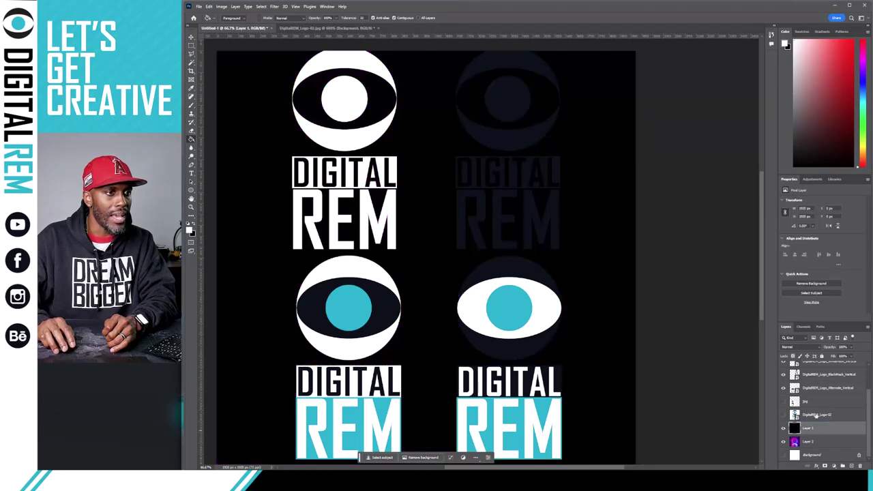
click(823, 350)
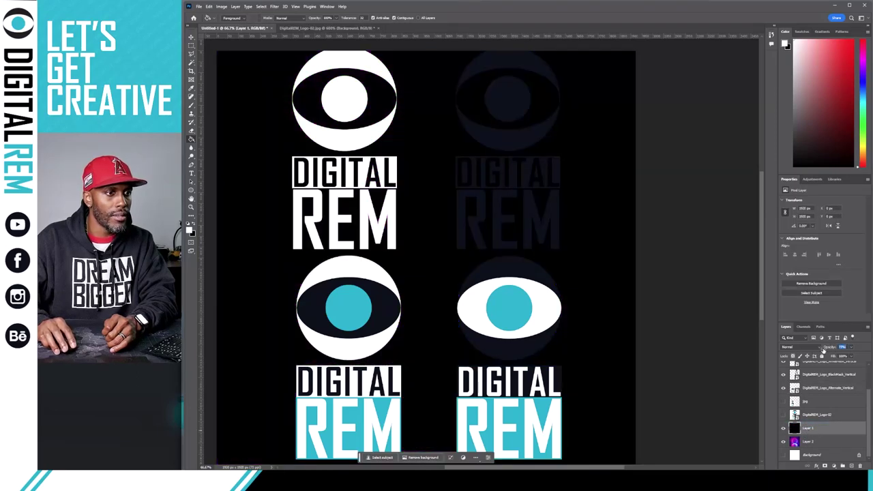
text(50)
key(Return)
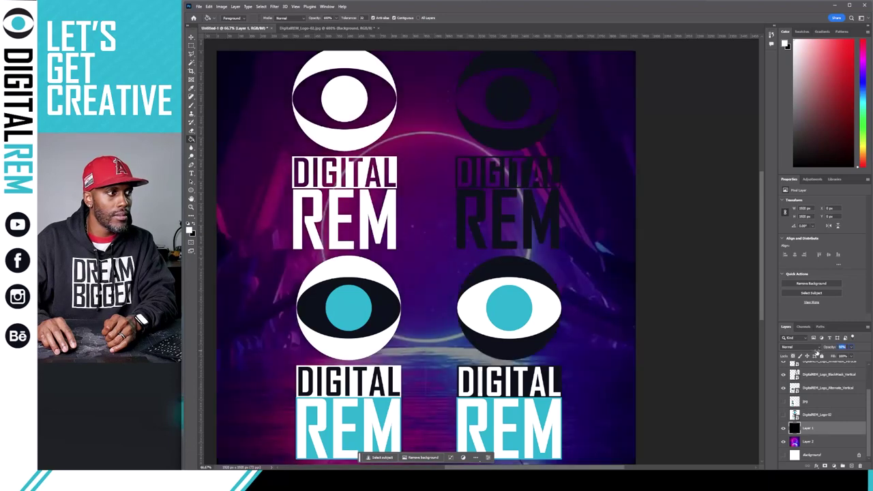
text(80)
key(Return)
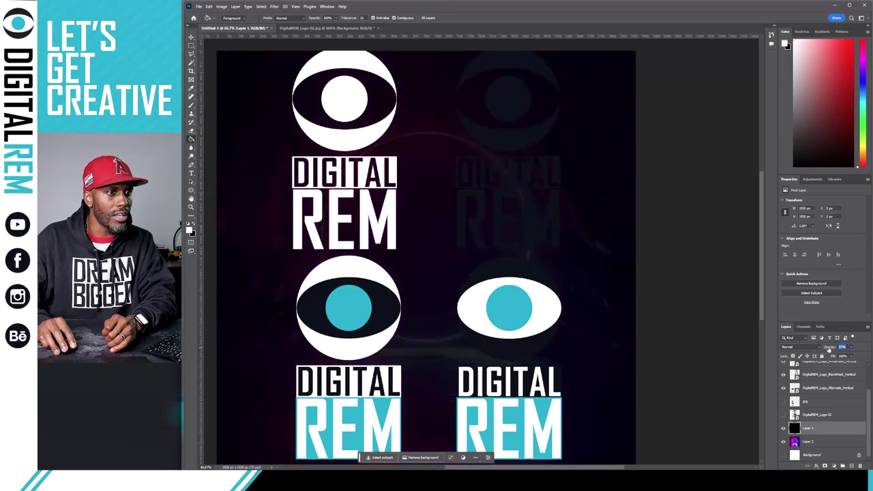
- Set the black overlay layer's opacity to 47% and invert its colour to white so it lightens the neon wallpaper
drag(829, 349, 821, 355)
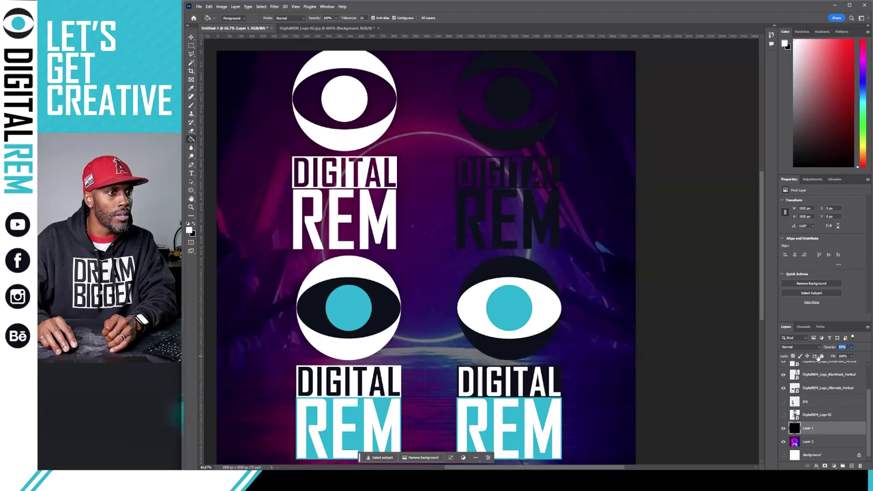
key(Return)
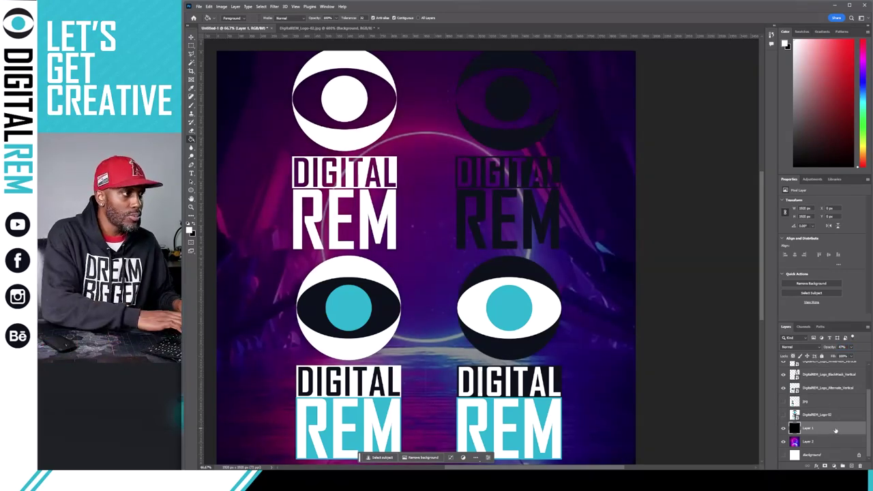
key(ctrl+i)
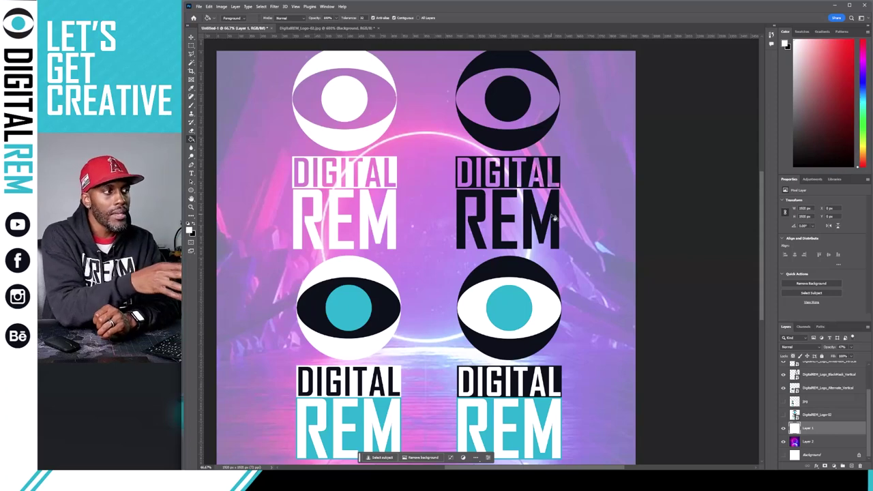
key(ctrl+minus)
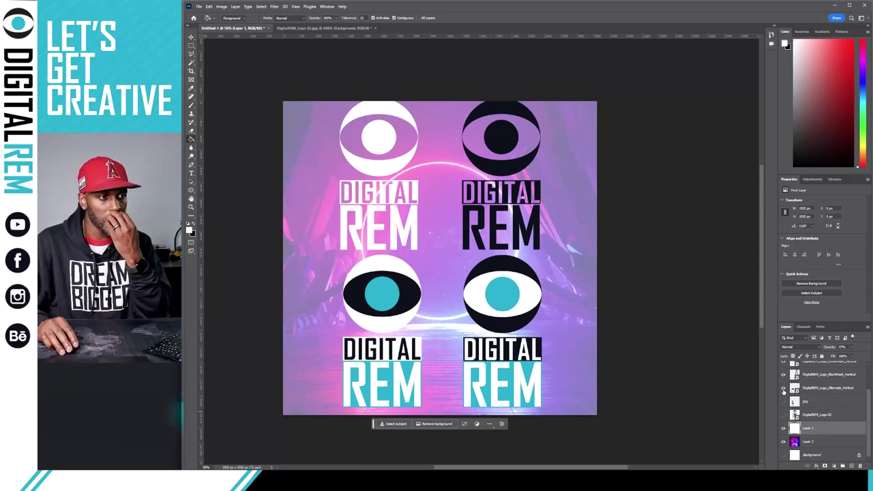
- Hide the alternate, primary PNG and white mask logo layers, leaving only the black mask logo over the wallpaper
click(784, 375)
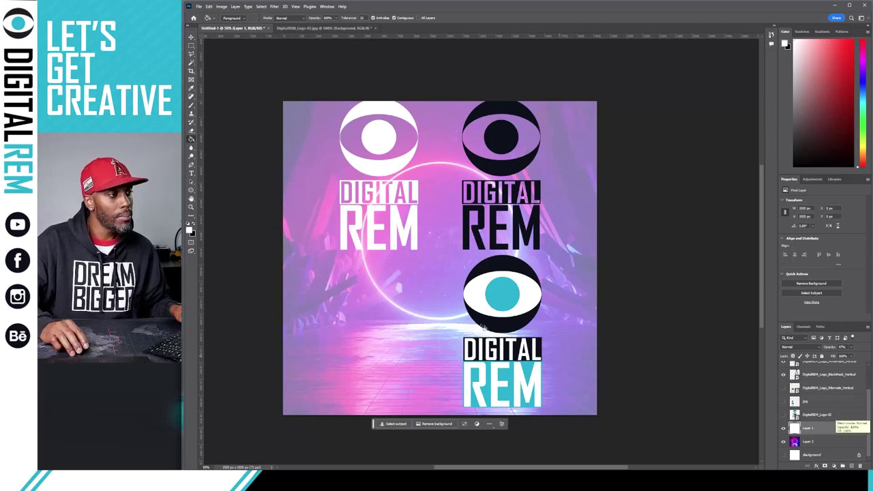
click(783, 376)
click(784, 375)
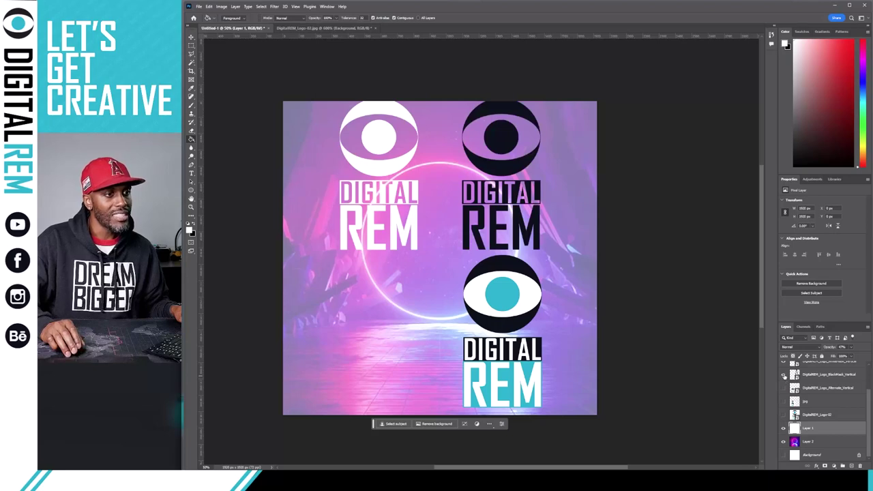
scroll(784, 376, up, 2)
click(783, 389)
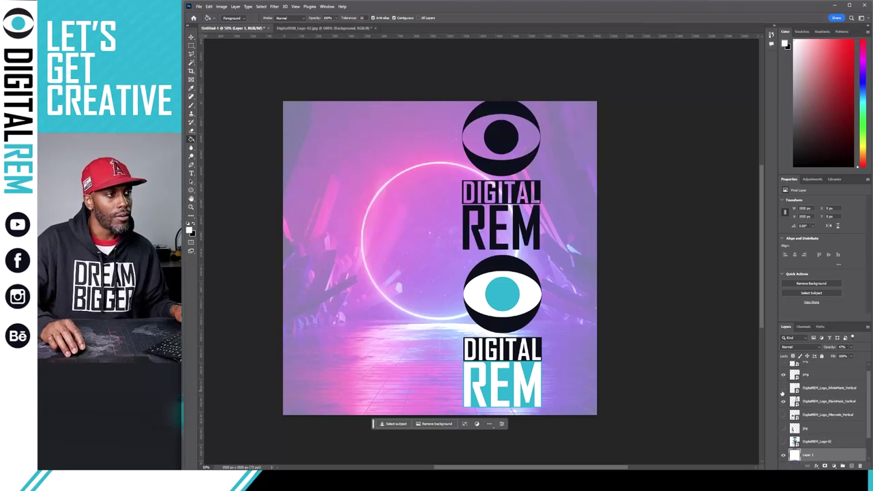
click(783, 388)
click(784, 375)
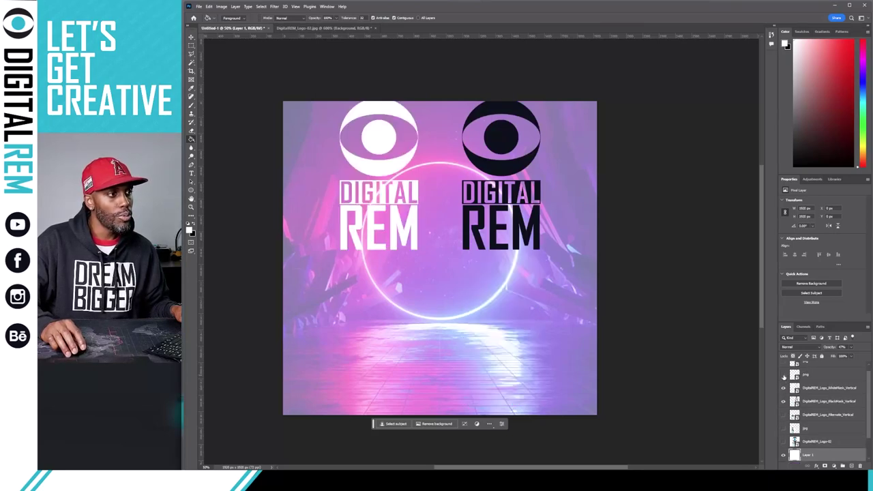
click(812, 388)
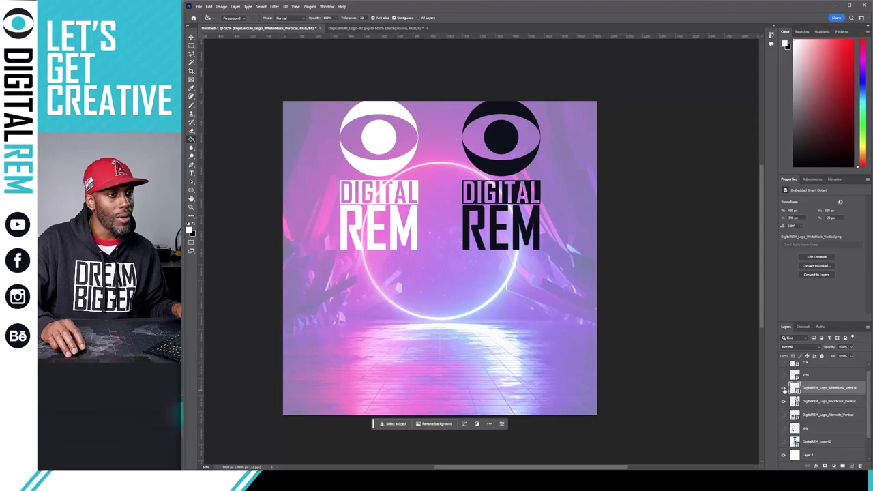
click(784, 388)
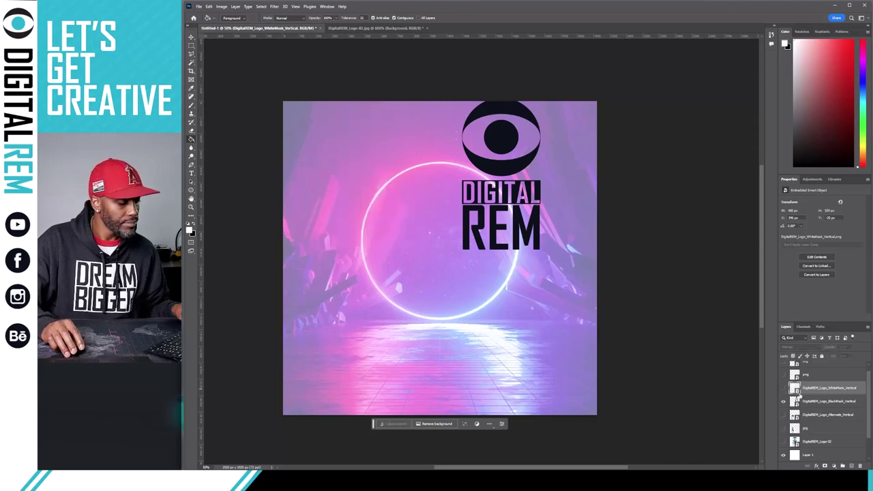
- Move the black mask logo to the middle of the neon ring and scale it up to about 155%
key(v)
drag(513, 198, 450, 258)
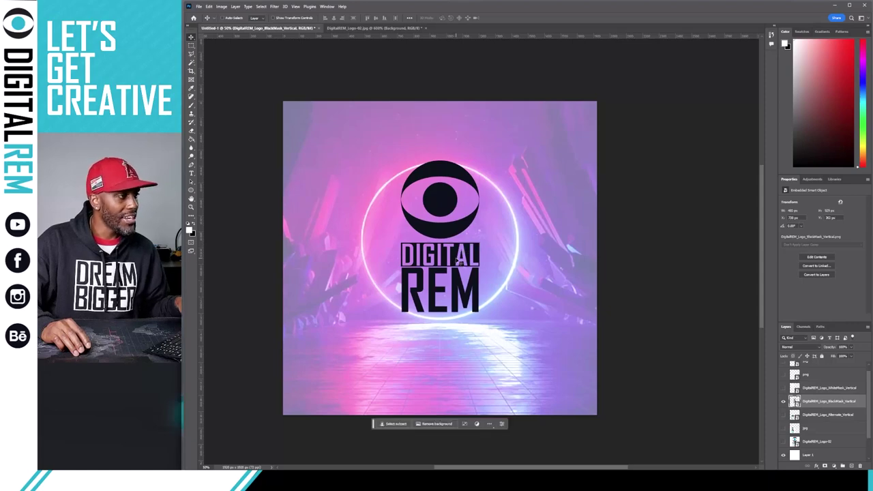
key(ctrl+t)
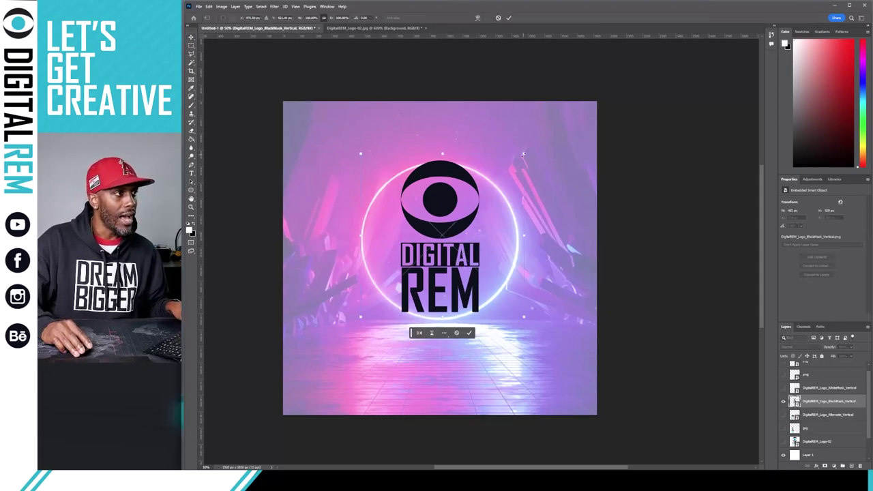
drag(523, 154, 567, 107)
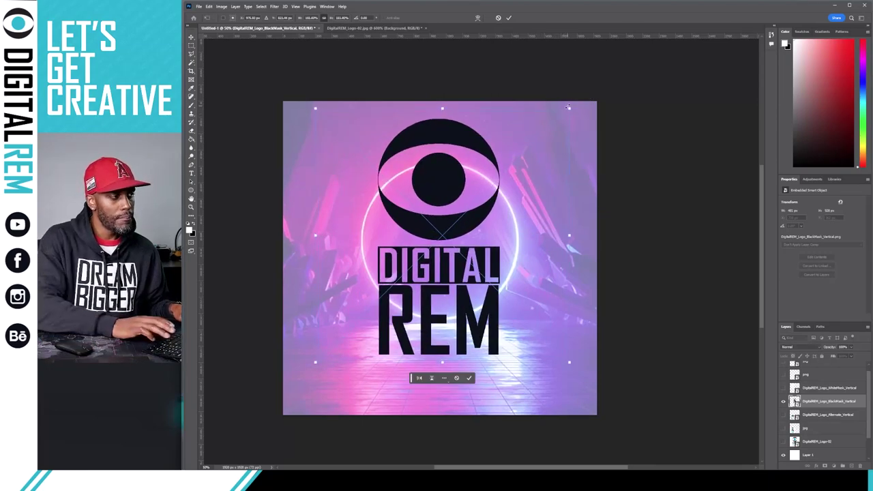
key(Return)
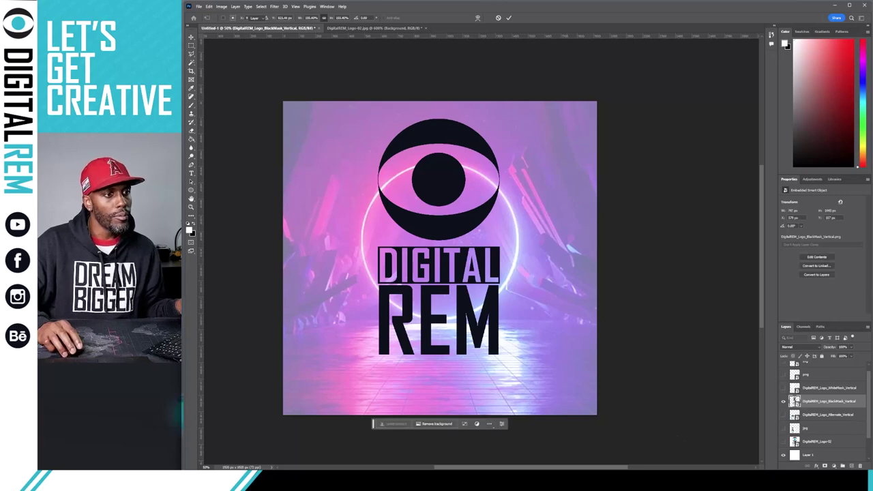
- Load the black mask logo's outline as a selection, duplicate the neon wallpaper layer, and mask the copy to the logo shape
click(796, 402)
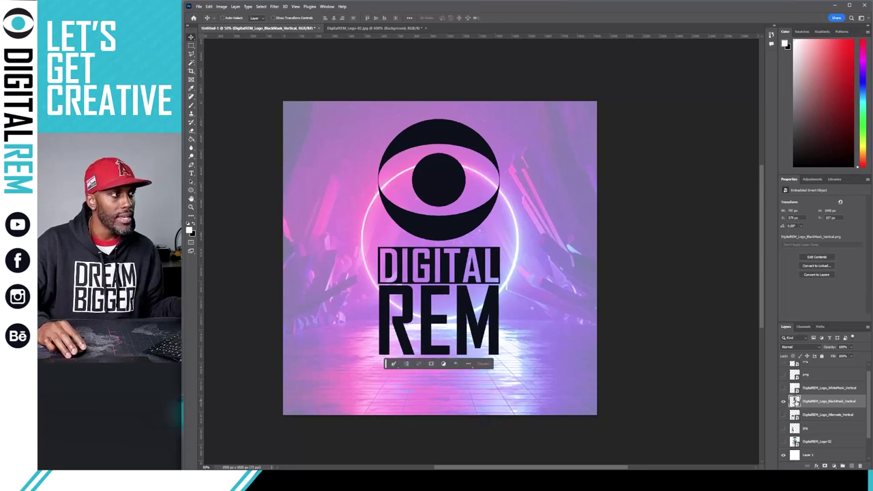
ctrl+click(795, 403)
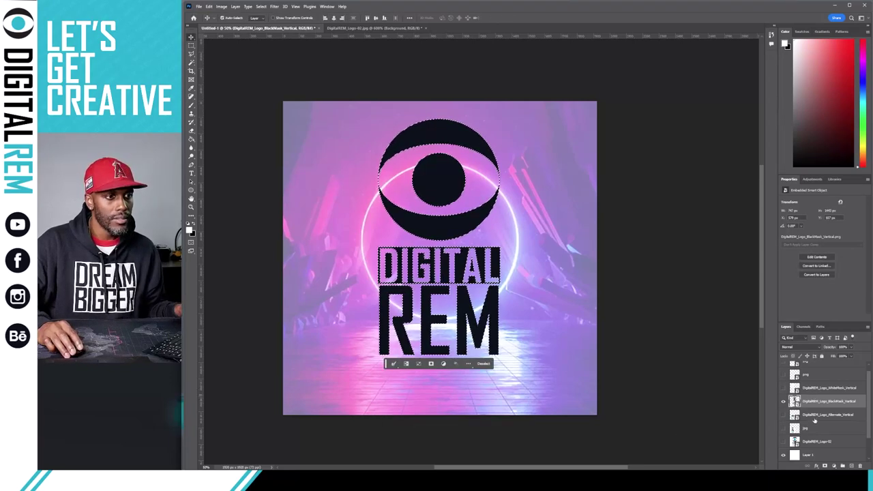
scroll(814, 421, down, 2)
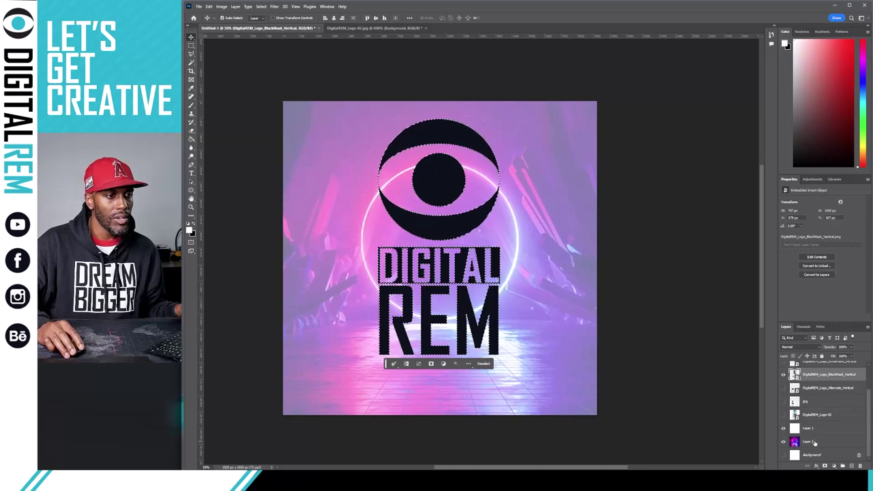
click(813, 443)
drag(813, 443, 852, 466)
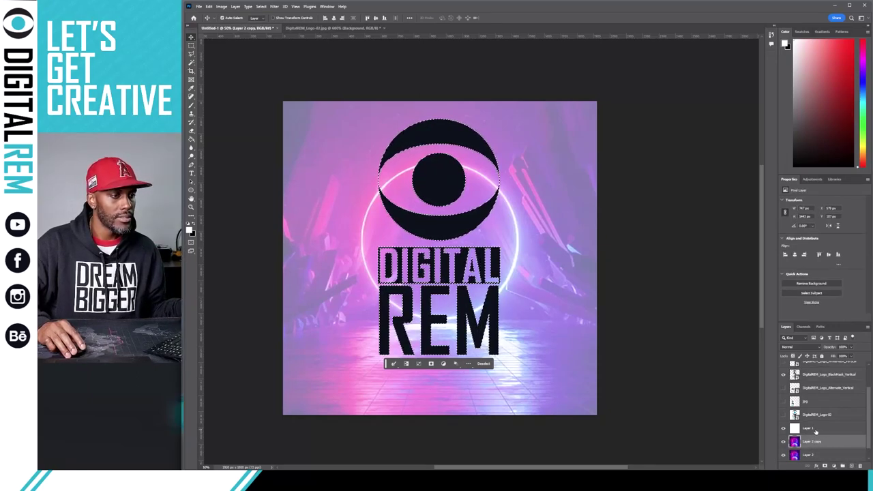
key(ctrl+d)
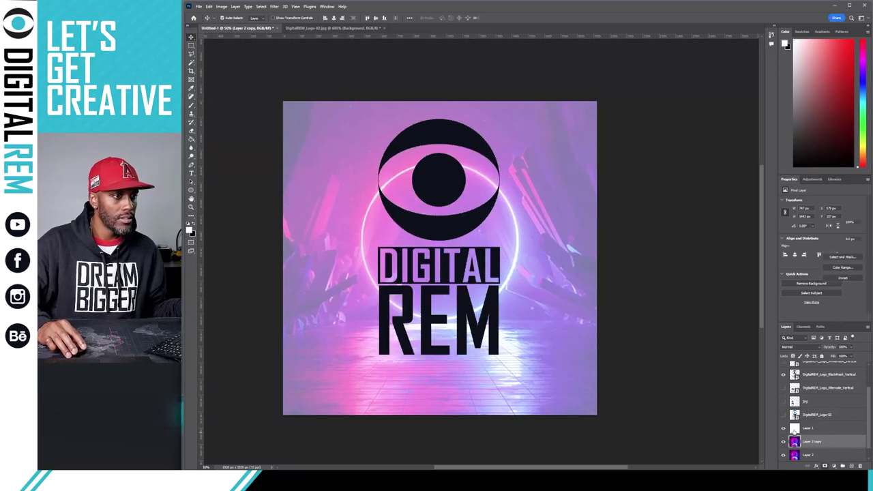
click(825, 466)
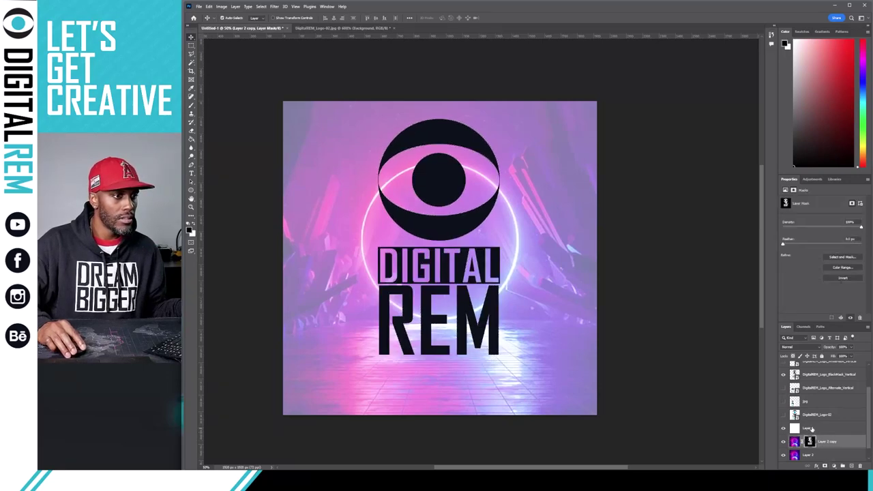
- Mask the white overlay layer to the logo shape using the wallpaper copy's mask, discarding the blank mask added first
click(815, 428)
click(825, 466)
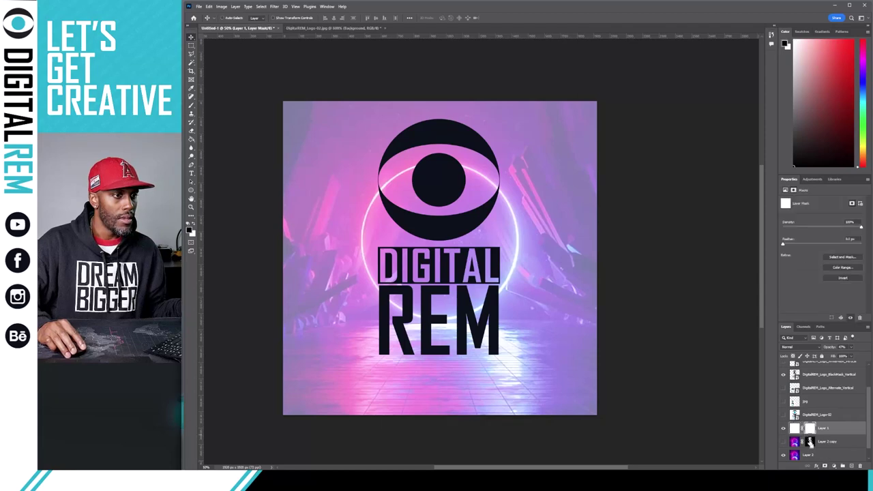
ctrl+click(811, 442)
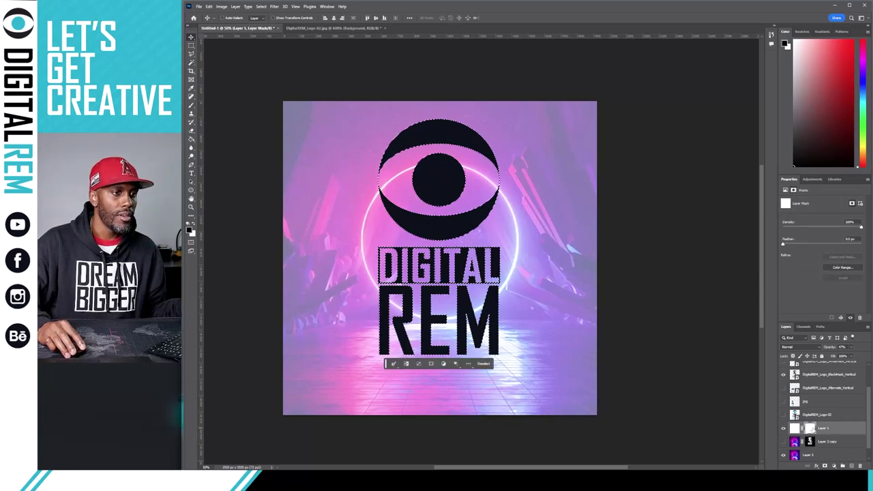
key(Delete)
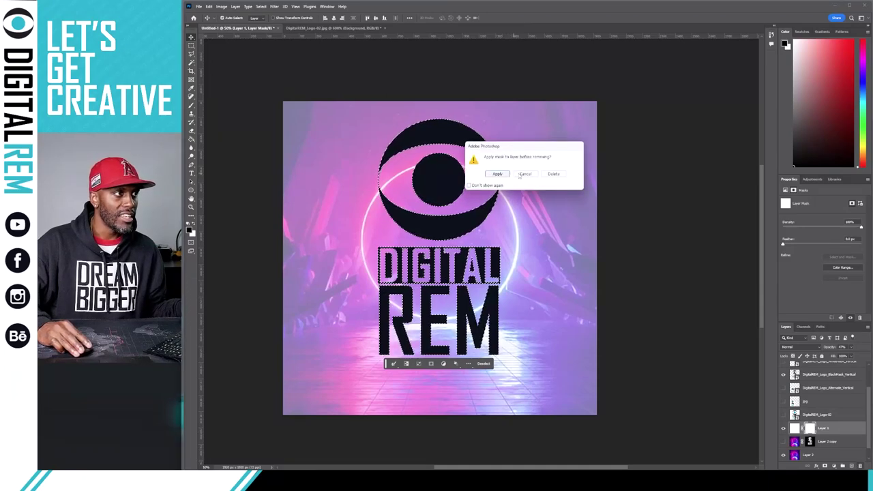
click(553, 174)
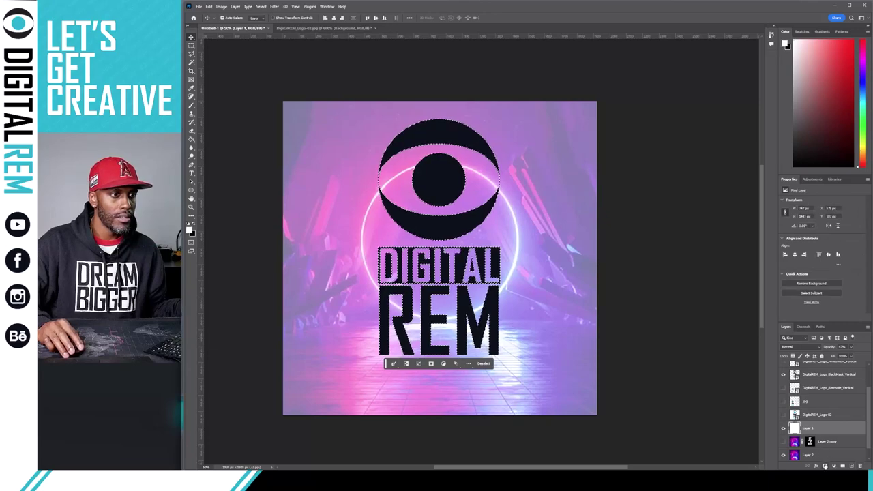
click(825, 466)
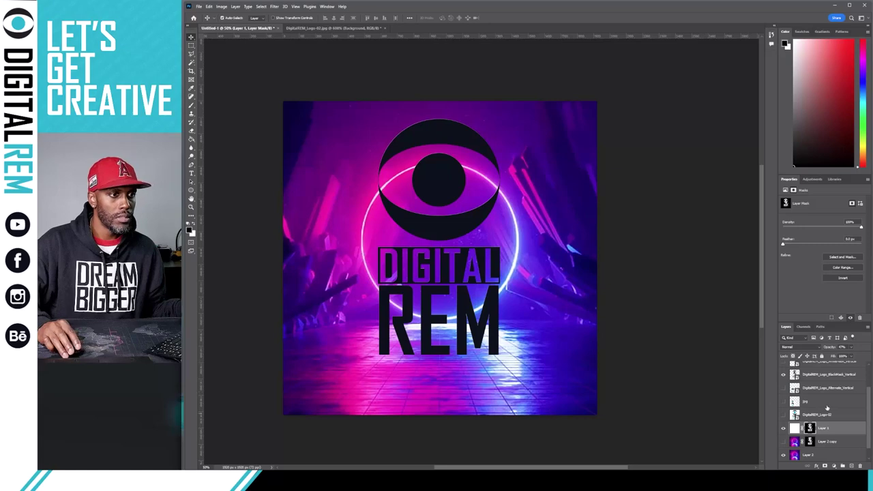
- Hide the black mask logo, compare the wallpaper with and without the logo-shaped white overlay, and leave the overlay hidden
scroll(827, 408, up, 2)
click(784, 408)
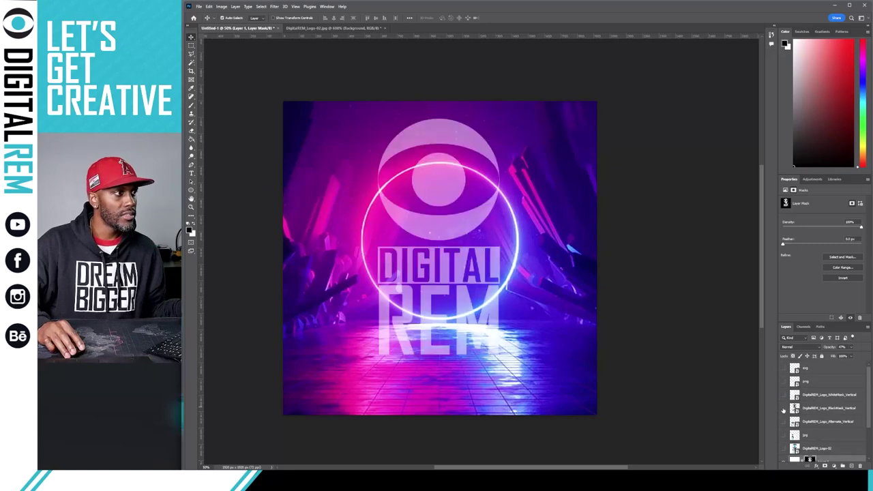
scroll(824, 402, down, 3)
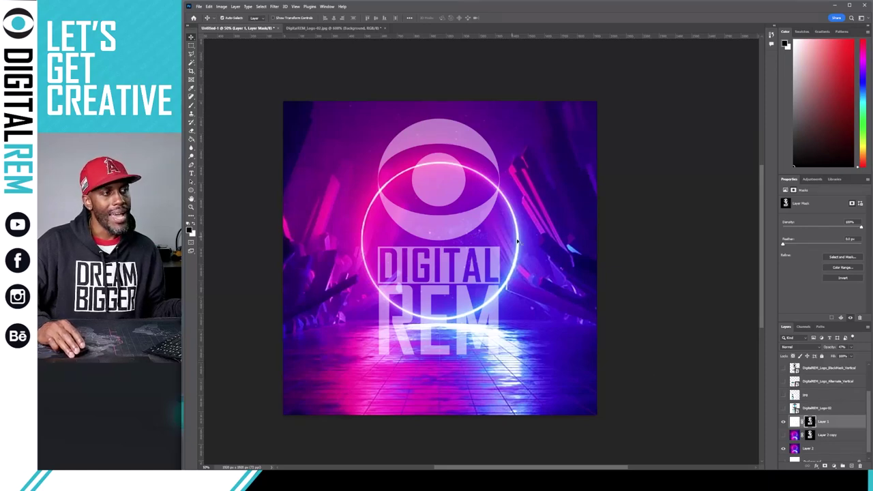
click(783, 421)
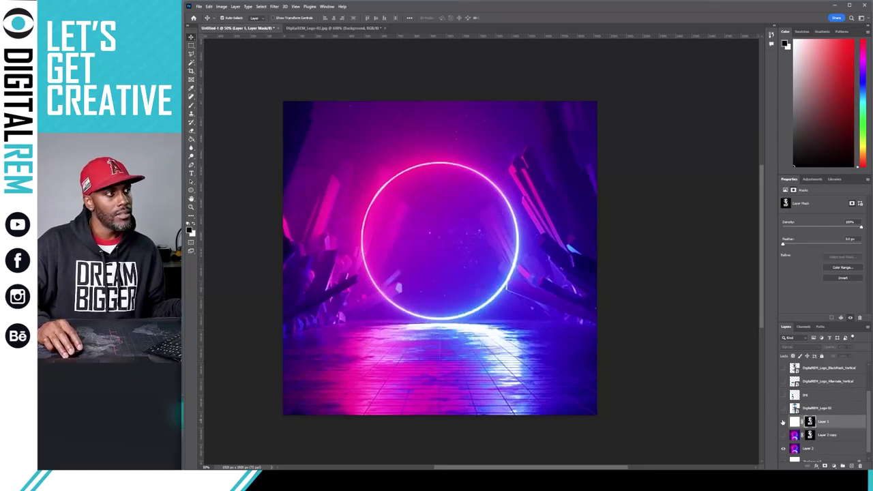
click(784, 422)
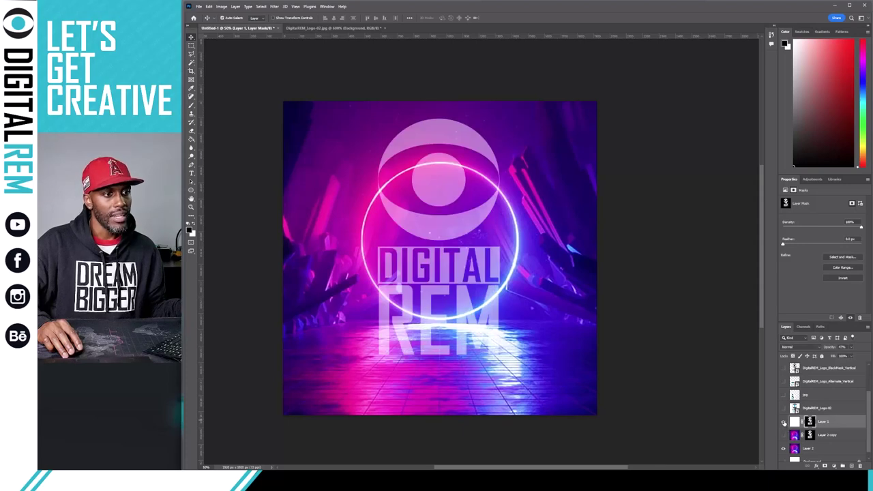
click(784, 422)
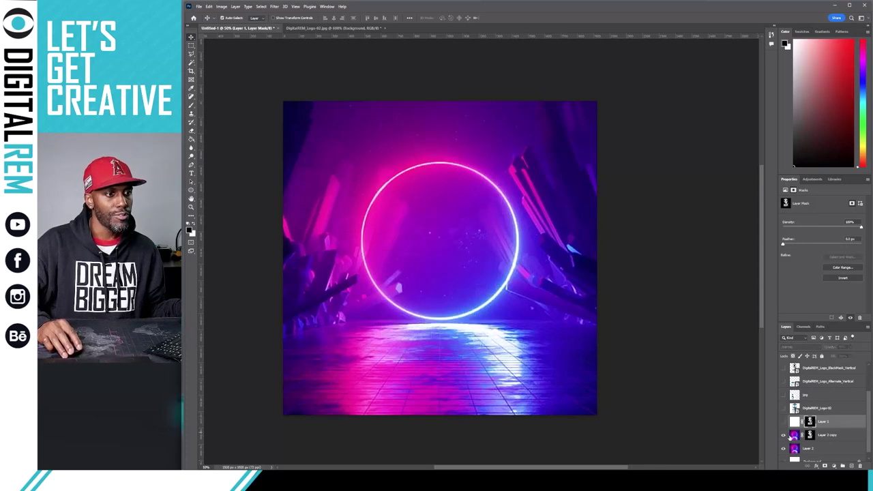
- Hide the original wallpaper layer and show the white Background layer behind the logo-shaped wallpaper copy
click(785, 448)
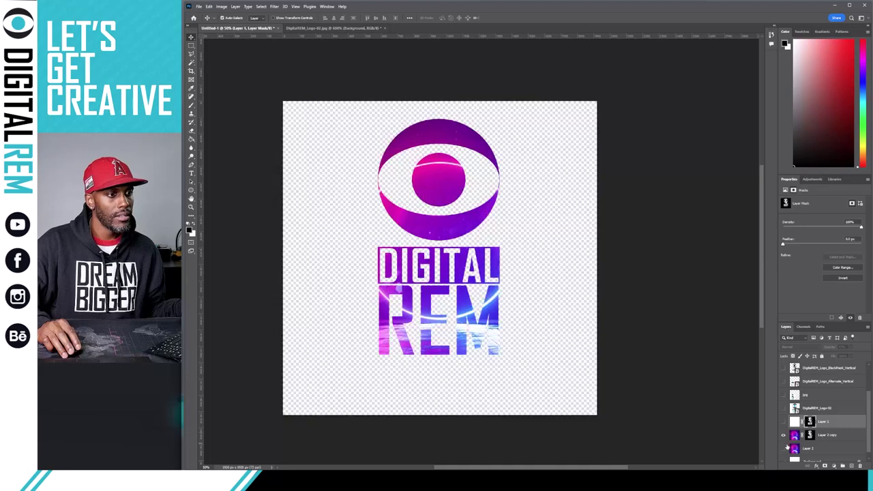
scroll(802, 439, down, 1)
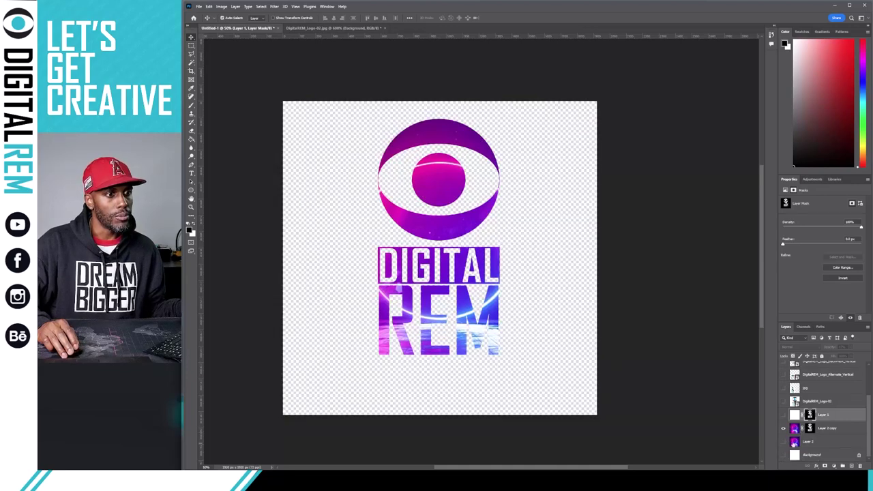
click(784, 455)
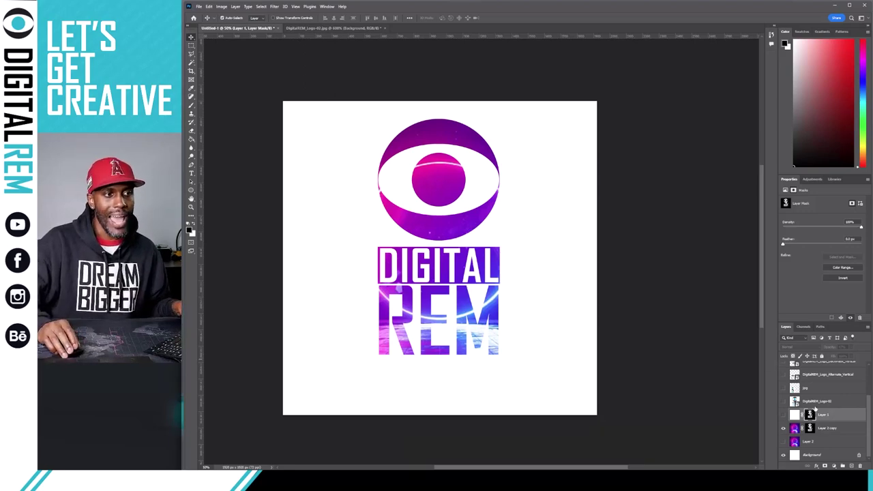
- Show the black mask logo over the wallpaper-filled logo to compare the two versions on white
scroll(807, 407, up, 3)
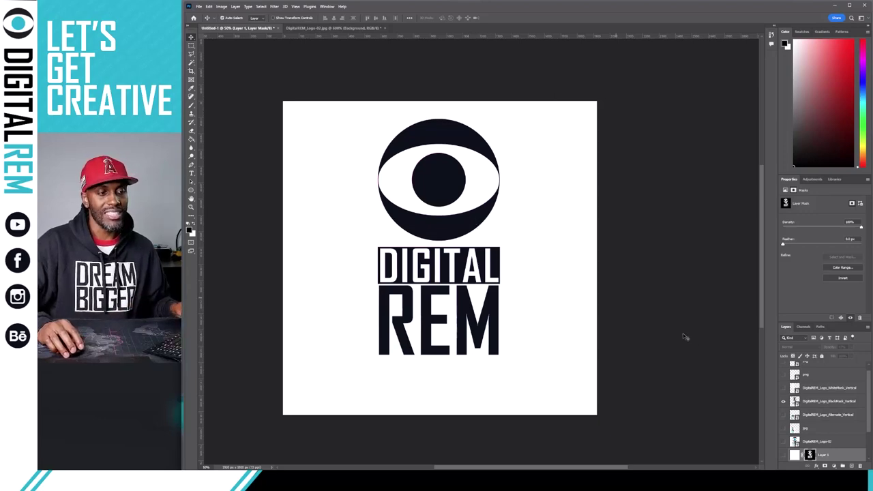
click(784, 402)
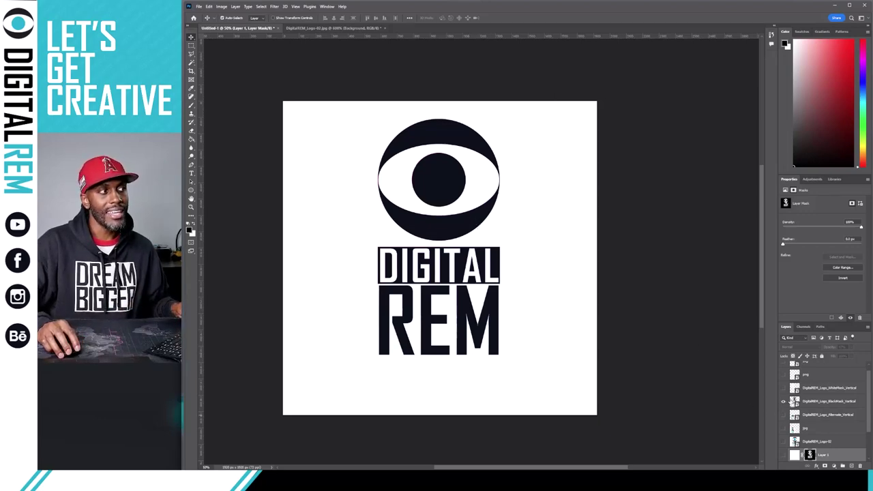
- Load the black mask logo's outline as a selection over the hidden logo layer, and clear the selection
ctrl+click(794, 402)
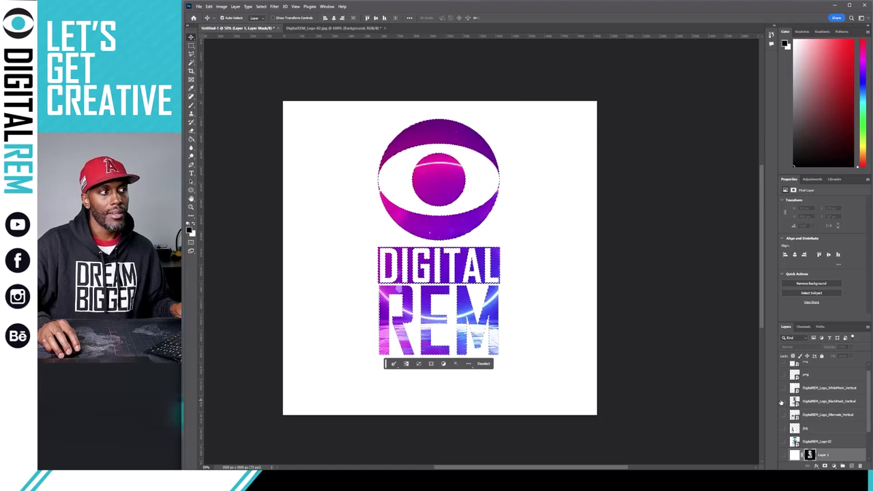
click(783, 402)
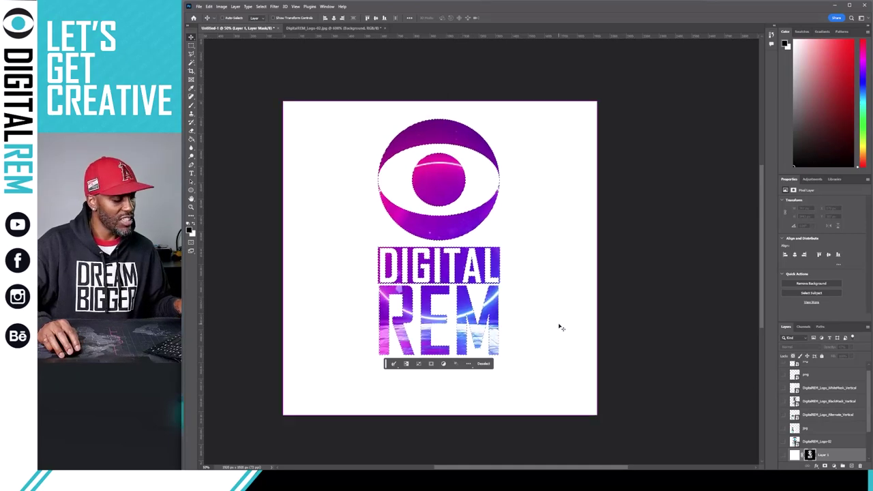
key(ctrl+d)
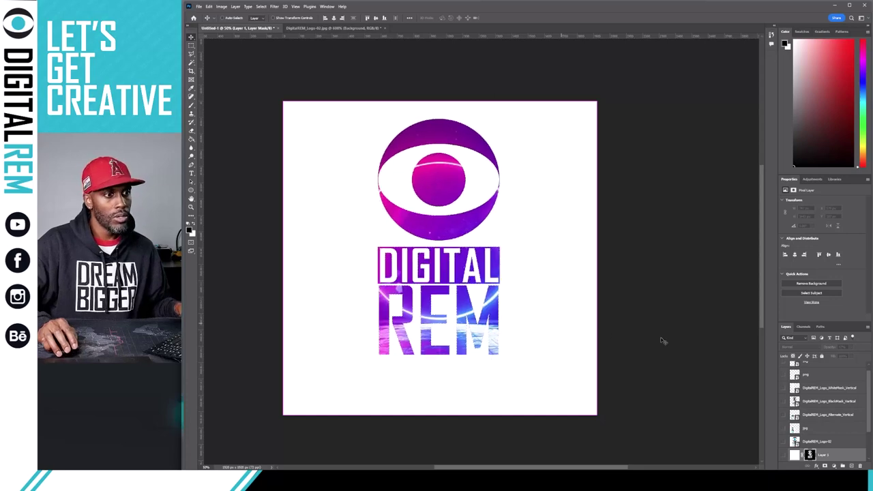
- Show the original wallpaper layer briefly to compare it with the logo-shaped copy, and hide it again
scroll(822, 414, down, 1)
scroll(804, 442, down, 2)
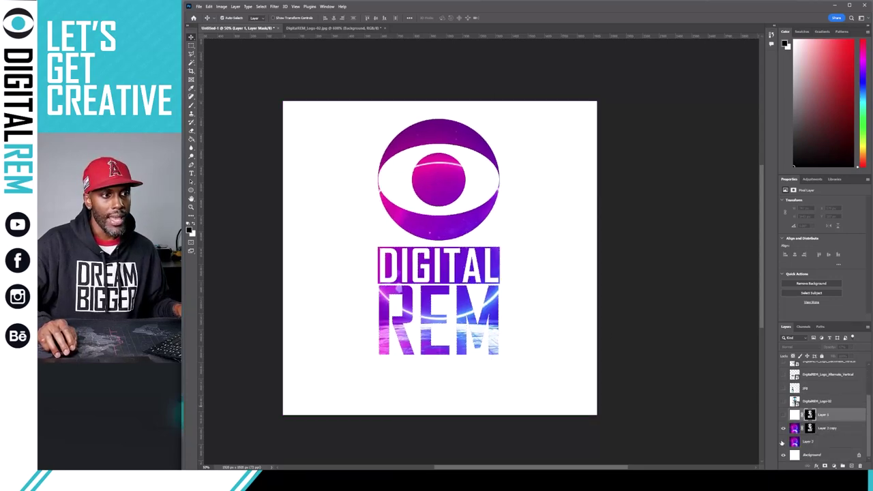
click(783, 442)
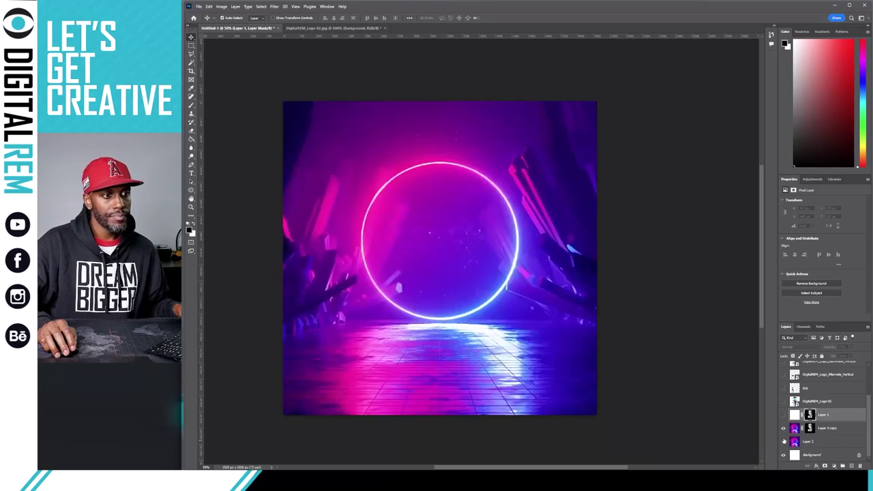
click(783, 442)
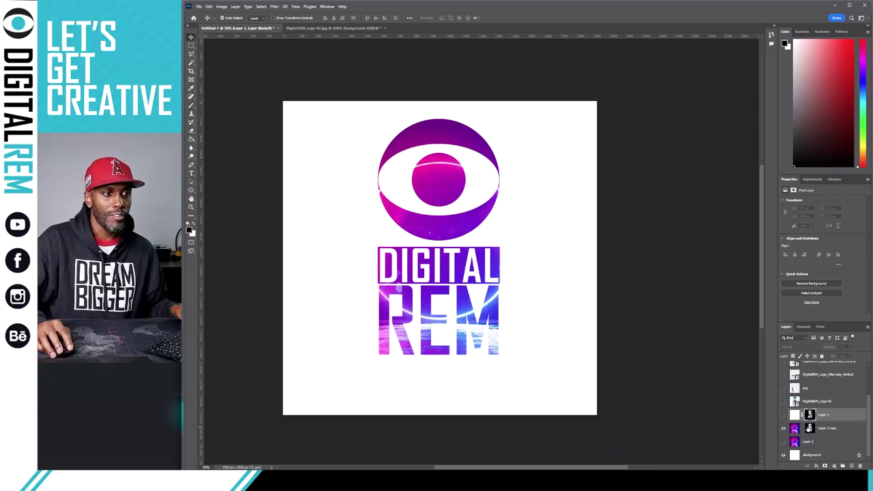
- Try enlarging the wallpaper copy's layer mask to about 472% and compare the masked copy with the original wallpaper
click(810, 428)
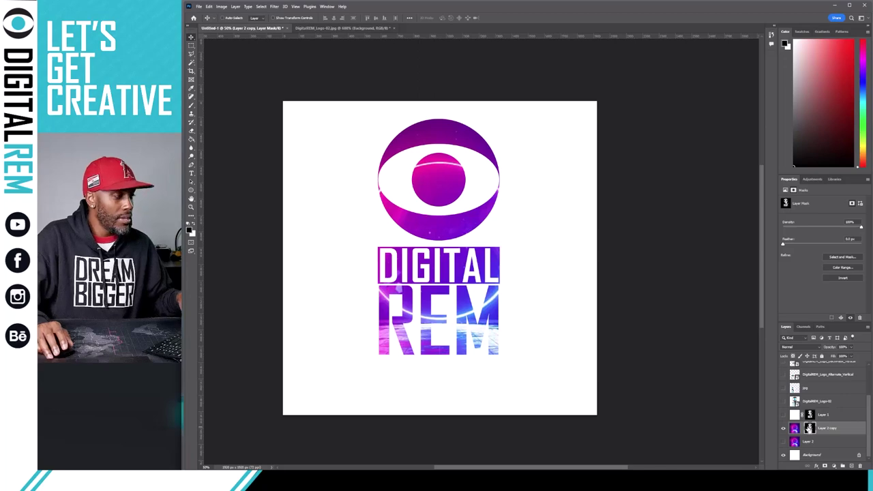
key(ctrl+t)
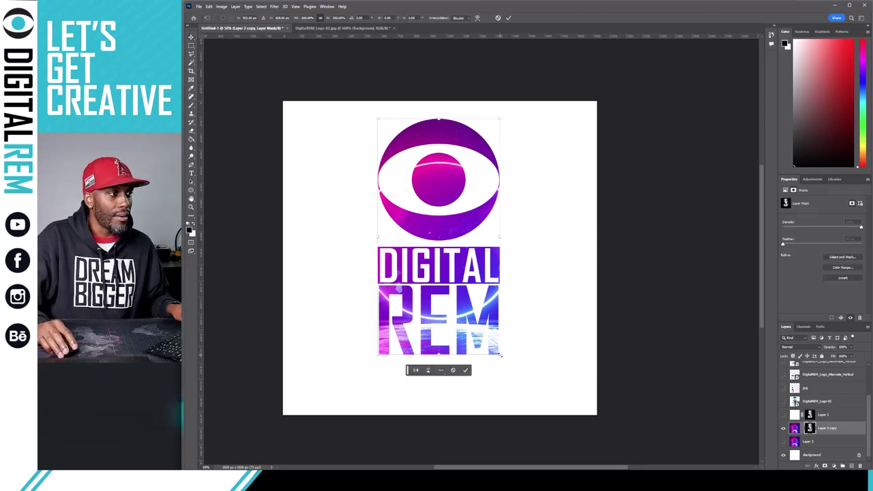
drag(502, 355, 756, 466)
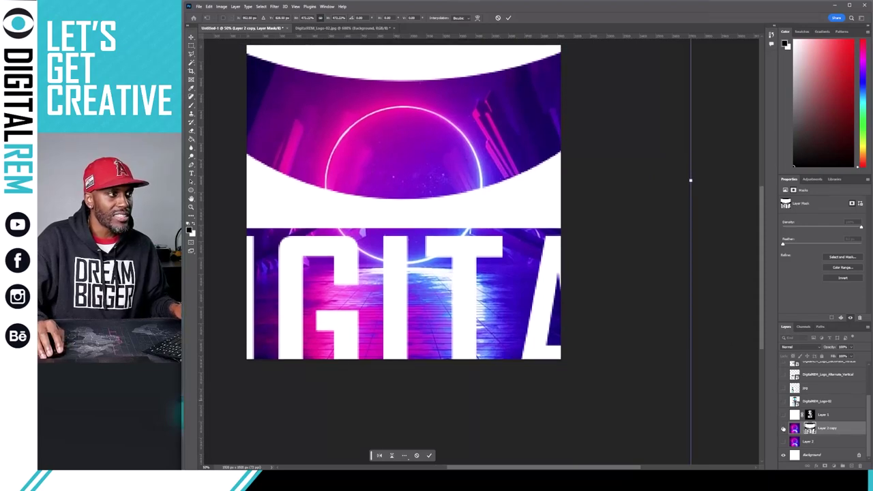
key(Return)
click(783, 428)
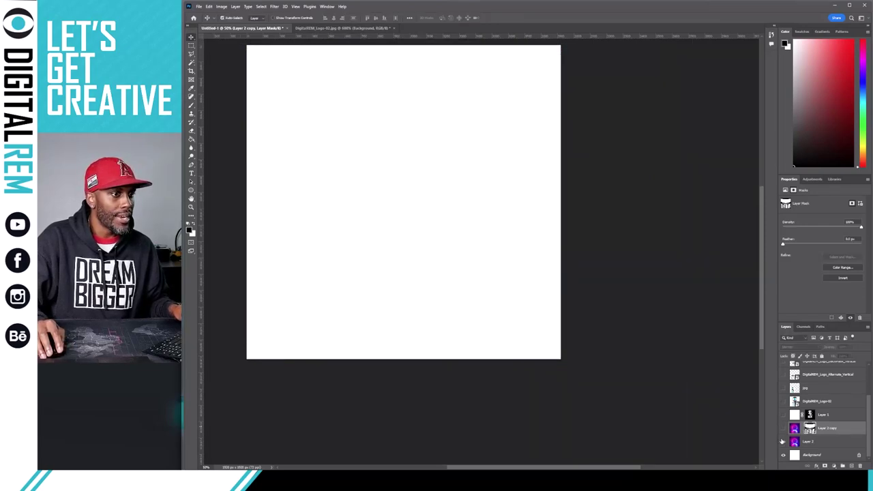
click(784, 442)
click(784, 428)
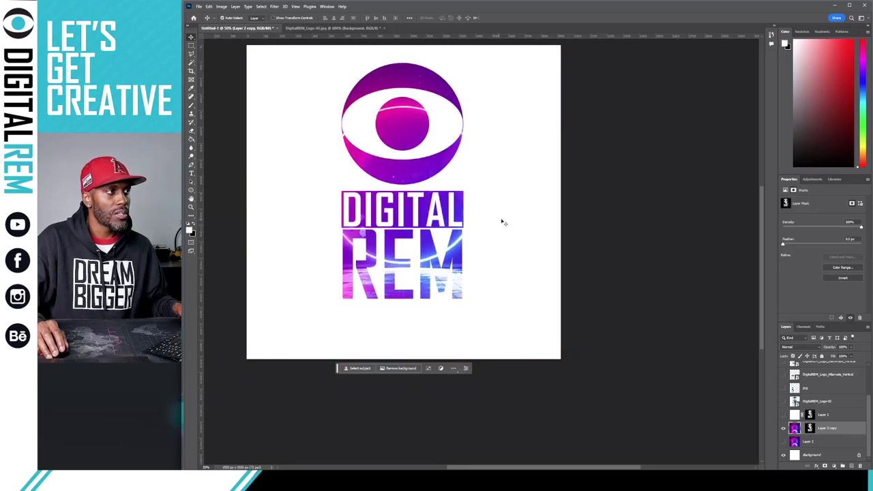
- Examine the wallpaper-filled logo on white at a smaller scale and review the logo versions in the layer stack
key(ctrl+n)
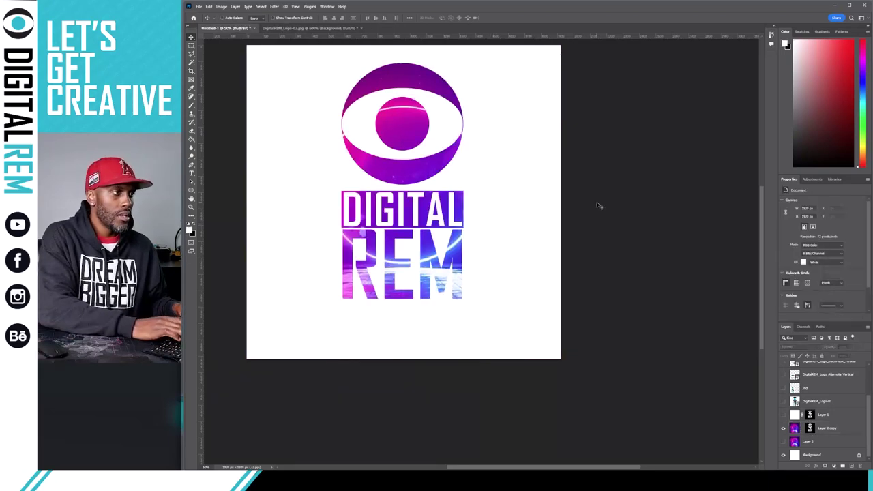
key(ctrl+minus)
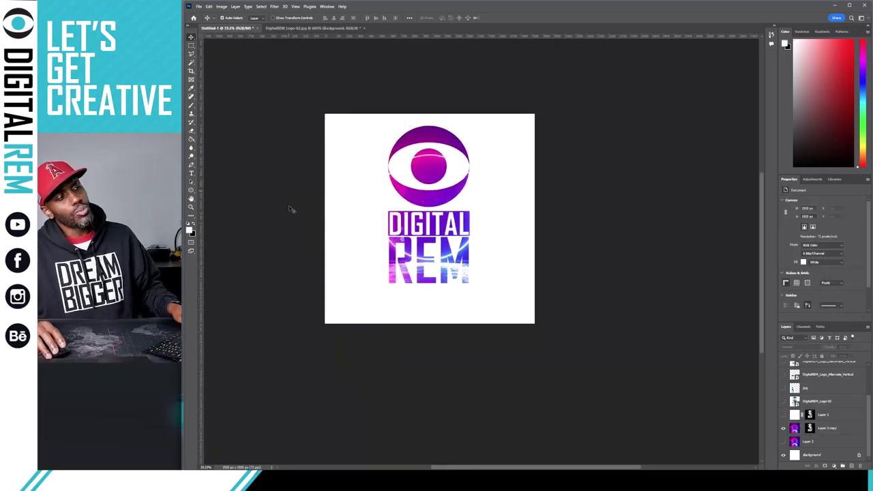
drag(344, 214, 456, 238)
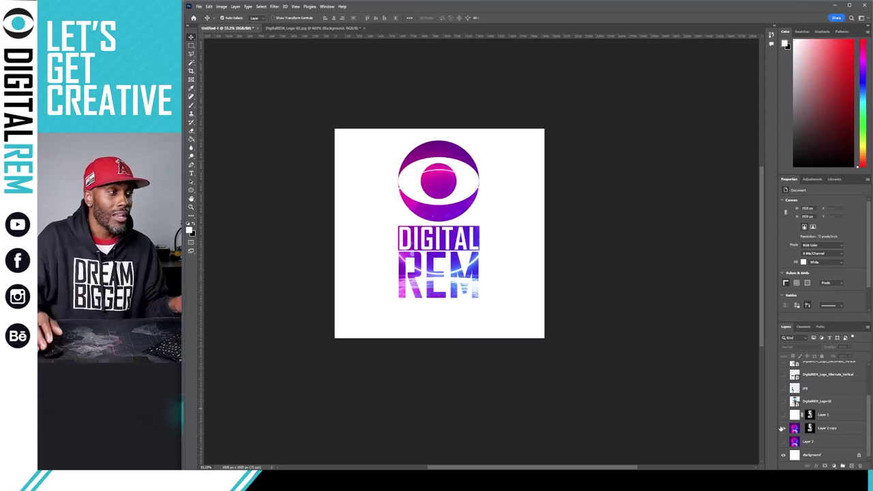
scroll(827, 410, up, 2)
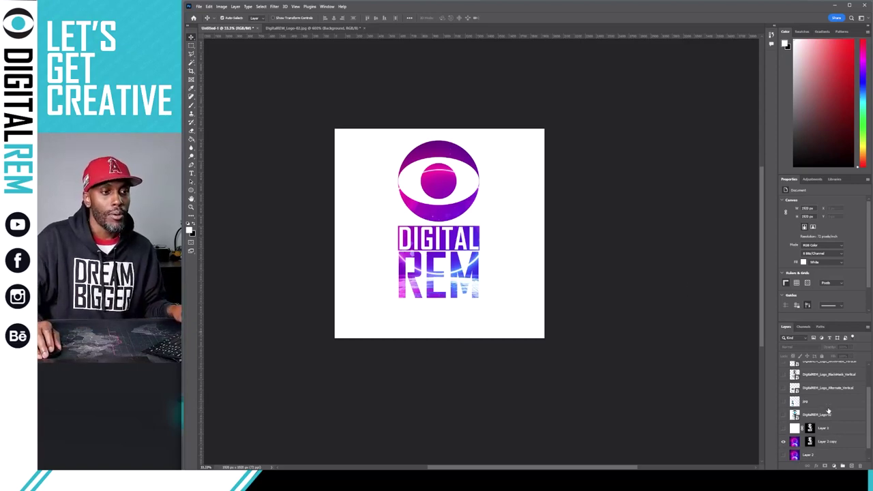
scroll(829, 411, up, 2)
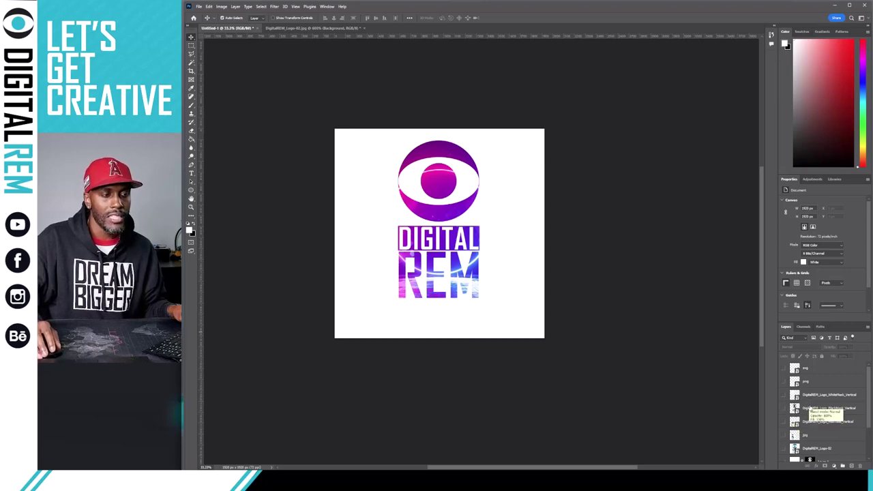
scroll(822, 399, down, 1)
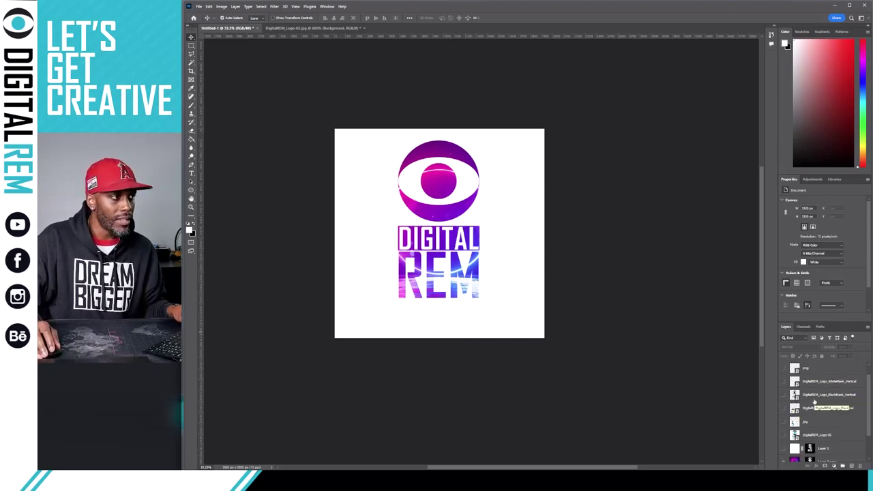
scroll(814, 401, up, 1)
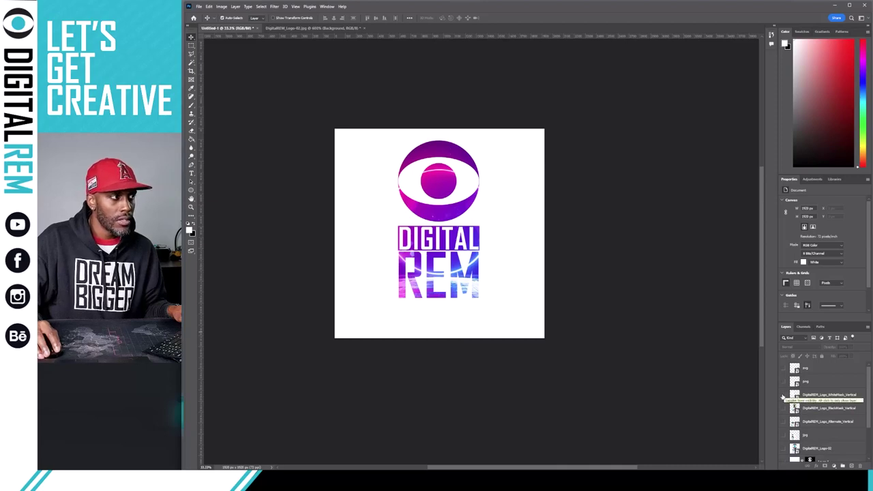
scroll(809, 413, down, 3)
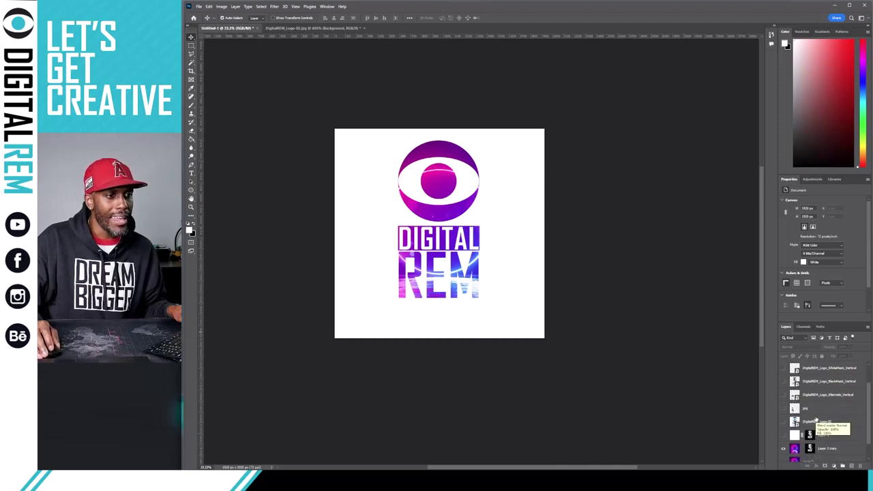
scroll(817, 420, down, 1)
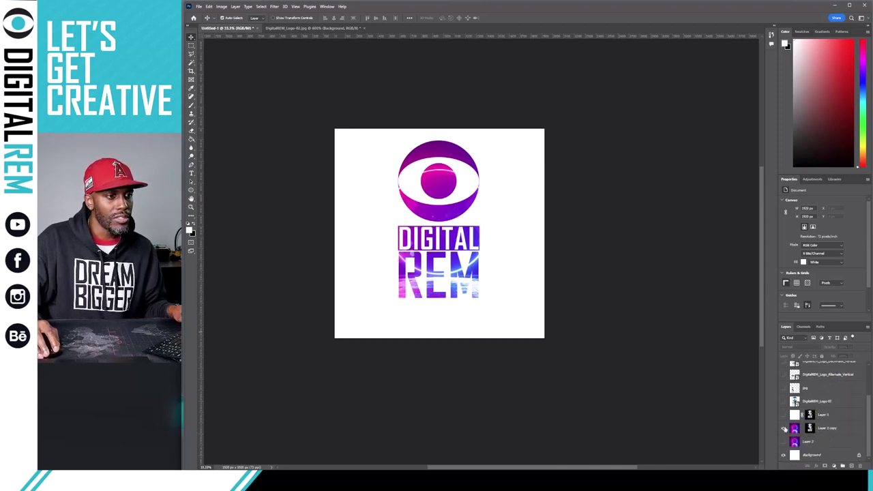
- Hide the logo-shaped wallpaper copy and show the original wallpaper with the white mask logo over it
click(784, 428)
click(784, 442)
scroll(798, 390, up, 2)
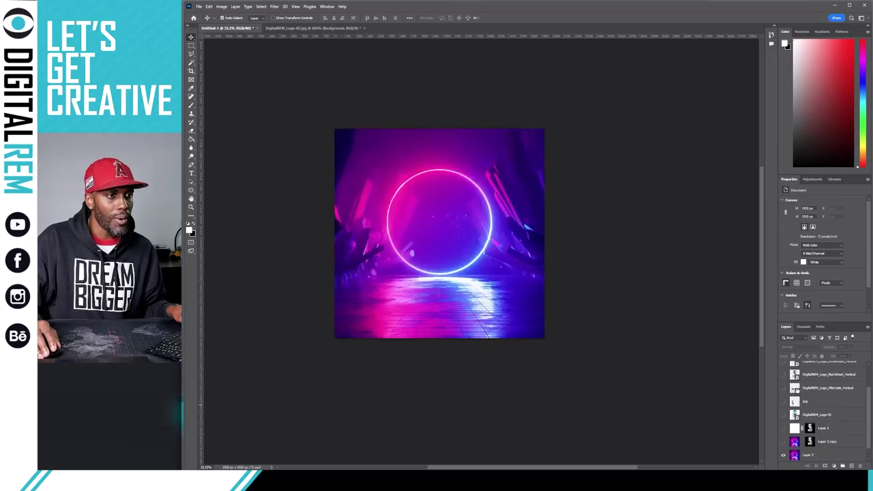
scroll(797, 391, up, 1)
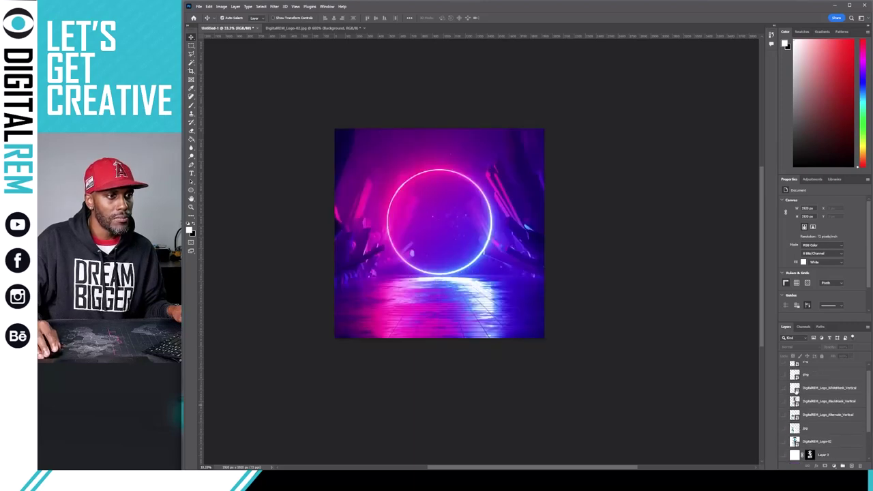
click(783, 389)
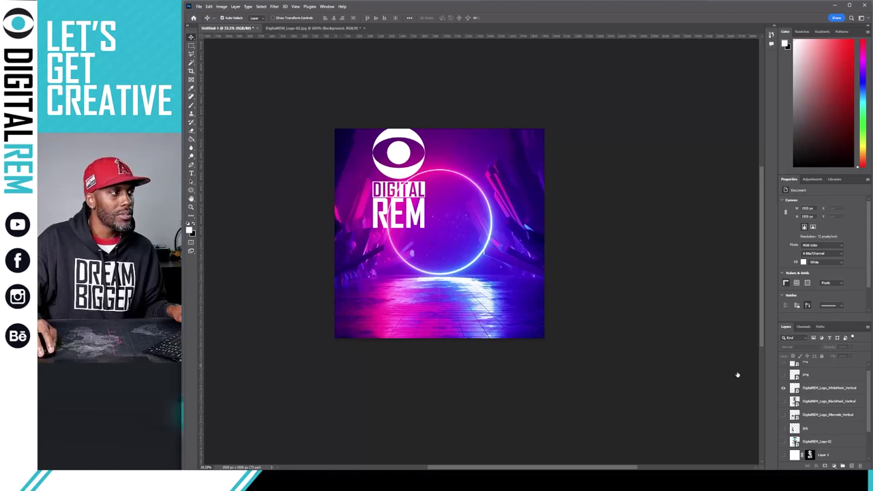
- Move the white mask logo into the neon ring and scale it down proportionally to about 87%
click(422, 215)
drag(422, 216, 461, 258)
key(ctrl+t)
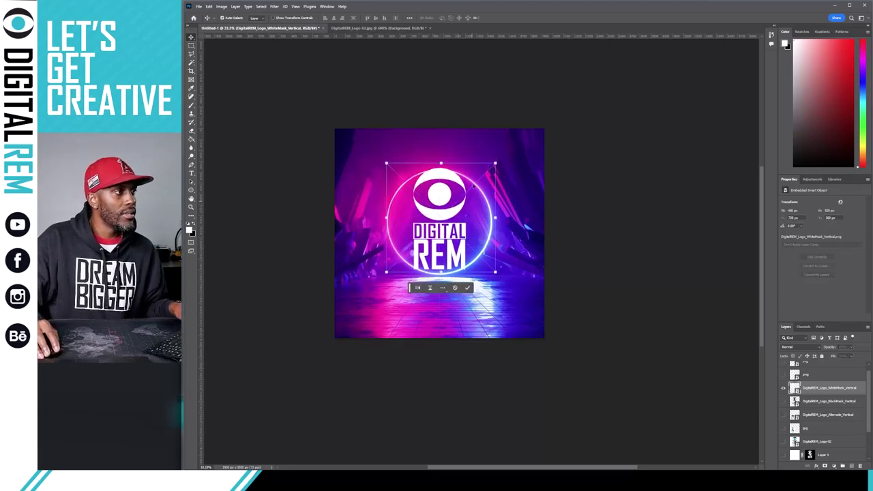
drag(495, 164, 488, 170)
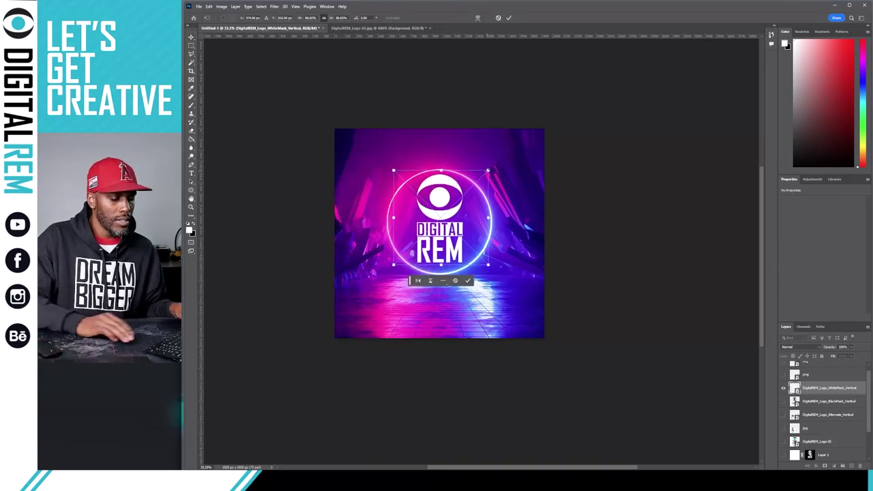
- Nudge the white mask logo slightly down inside the neon ring and apply the transform
key(Down)
key(Down)
key(Down)
key(Down)
key(Down)
key(Down)
key(Down)
key(Down)
key(Down)
key(Down)
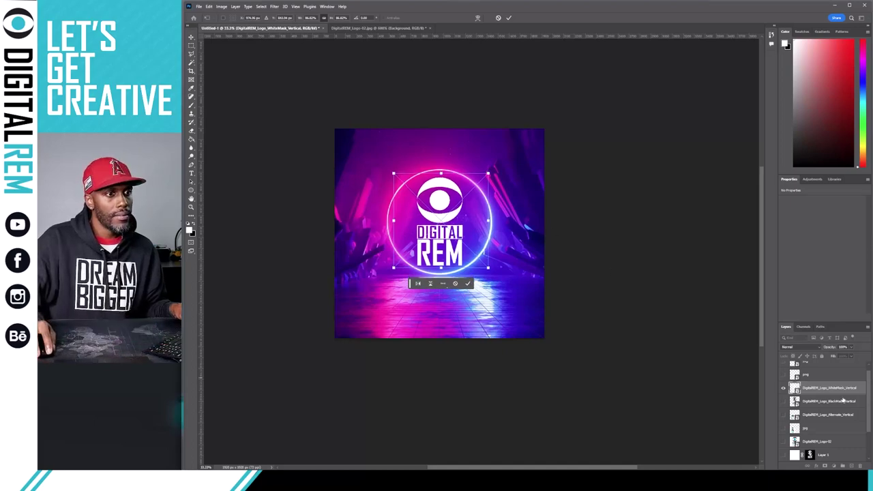
key(Return)
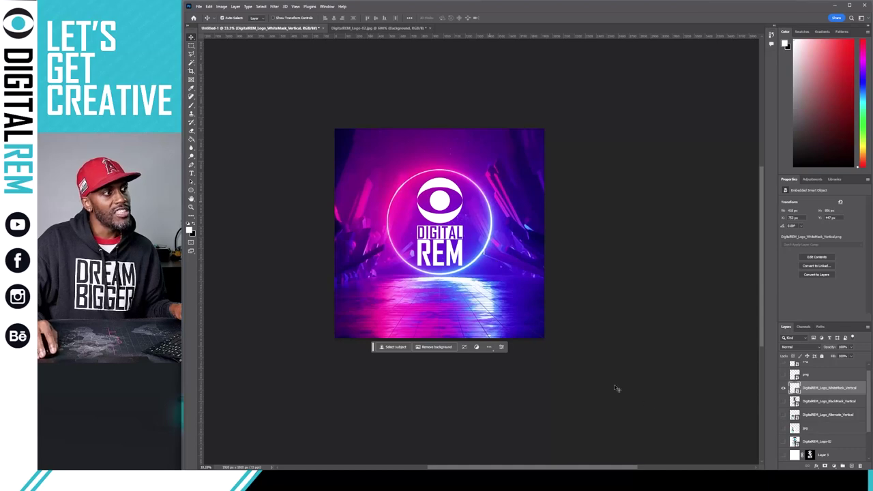
- Show the logo-shaped wallpaper copy between the original wallpaper and the white mask logo, and check the whole composition
scroll(844, 399, down, 3)
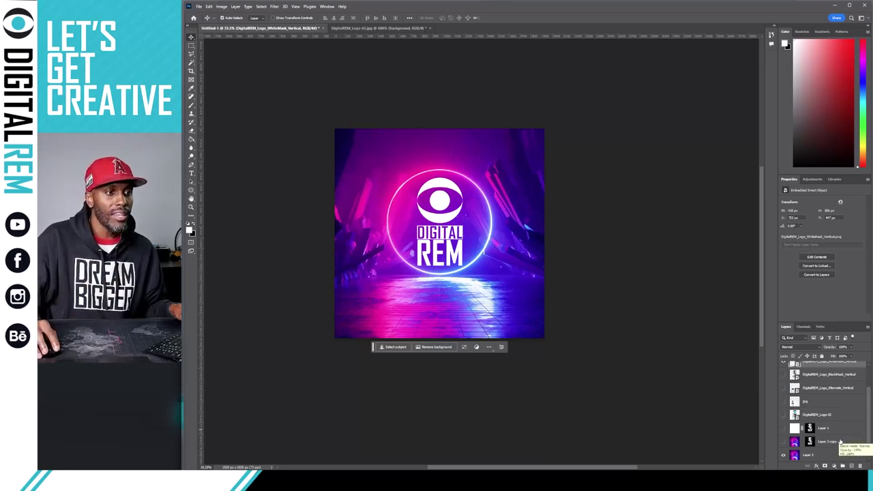
click(783, 442)
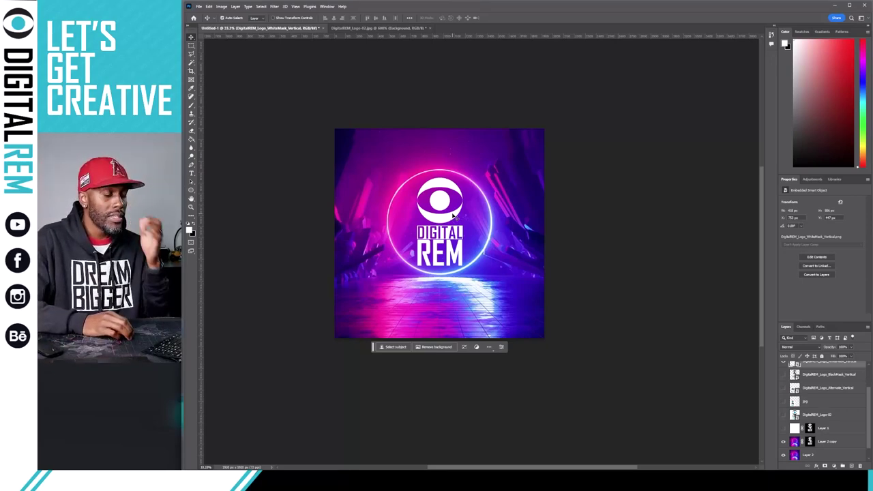
key(ctrl+minus)
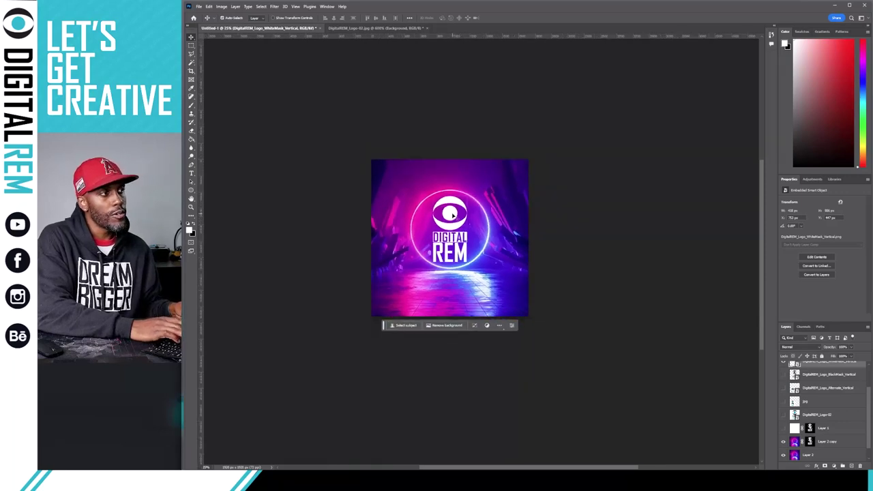
key(ctrl+plus)
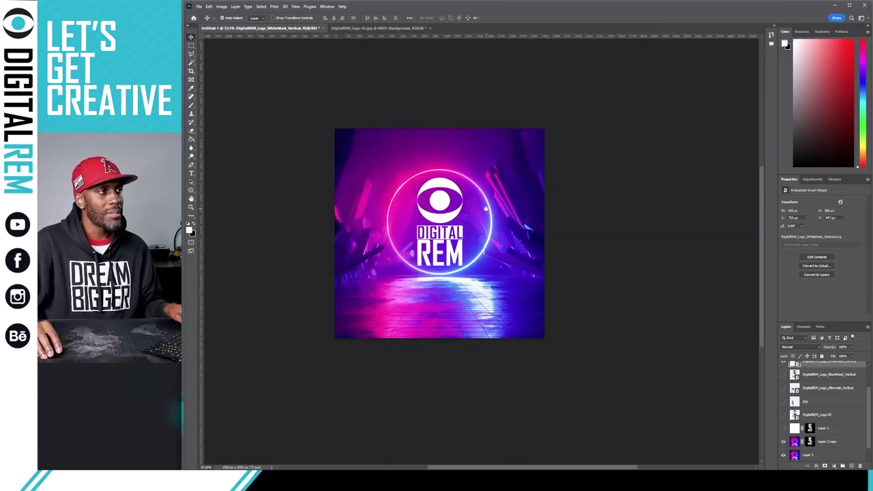
drag(453, 216, 530, 229)
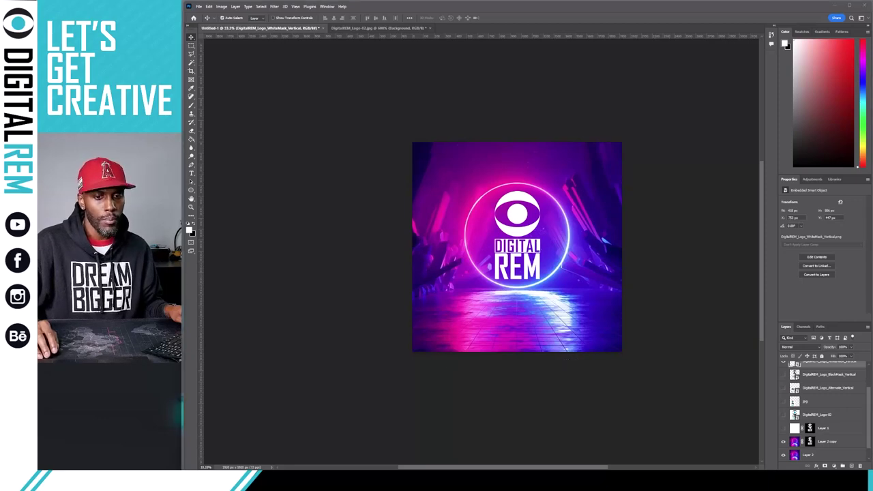
- Switch to the Chrome browser, close the wallpaper image page, and bring up the Canva home page
key(alt+Tab)
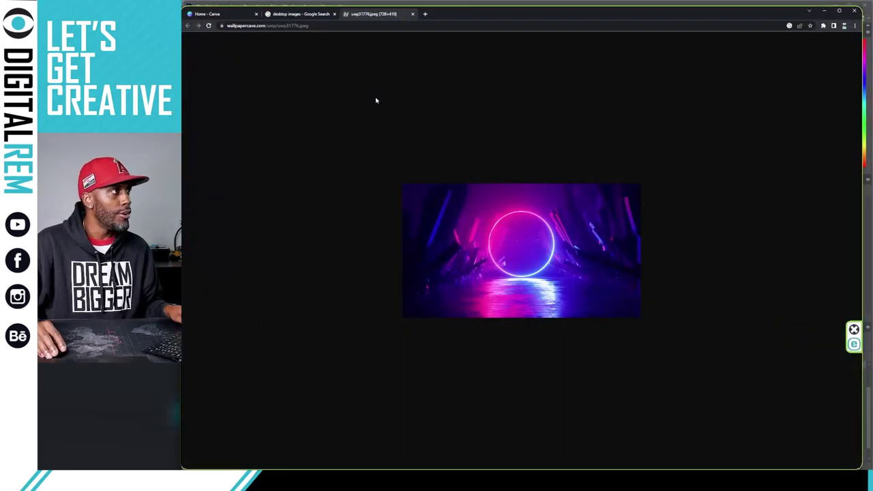
click(414, 14)
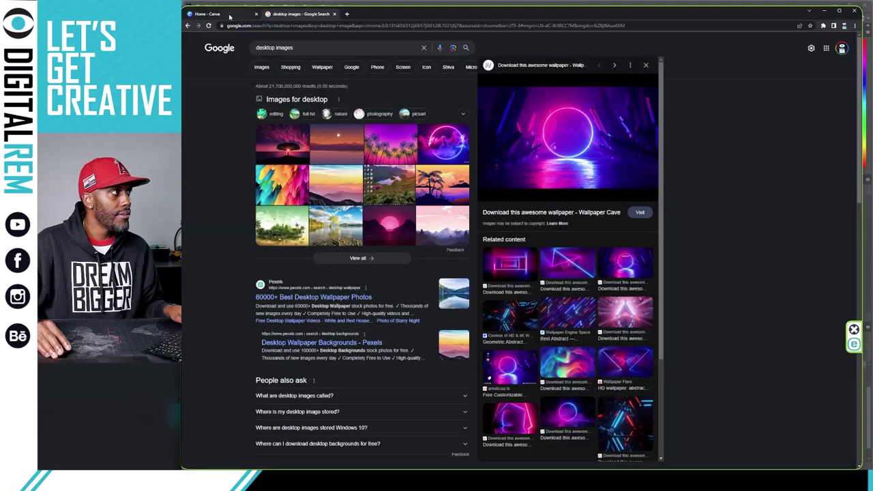
click(218, 14)
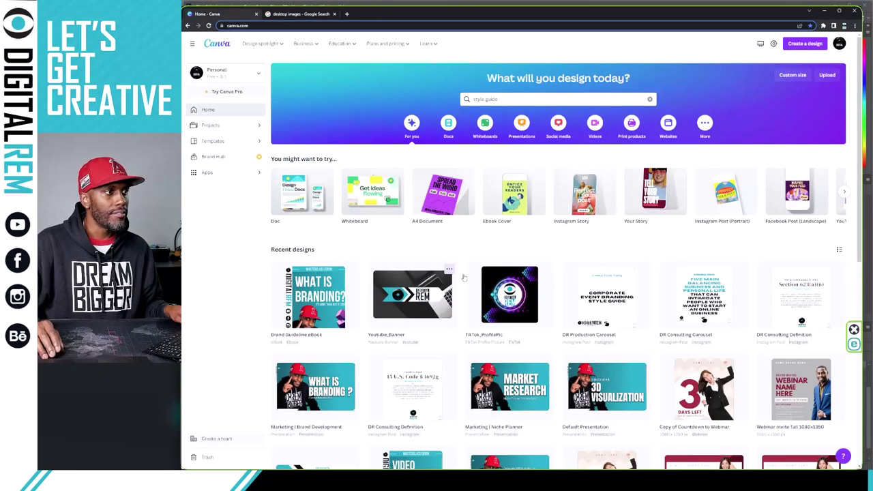